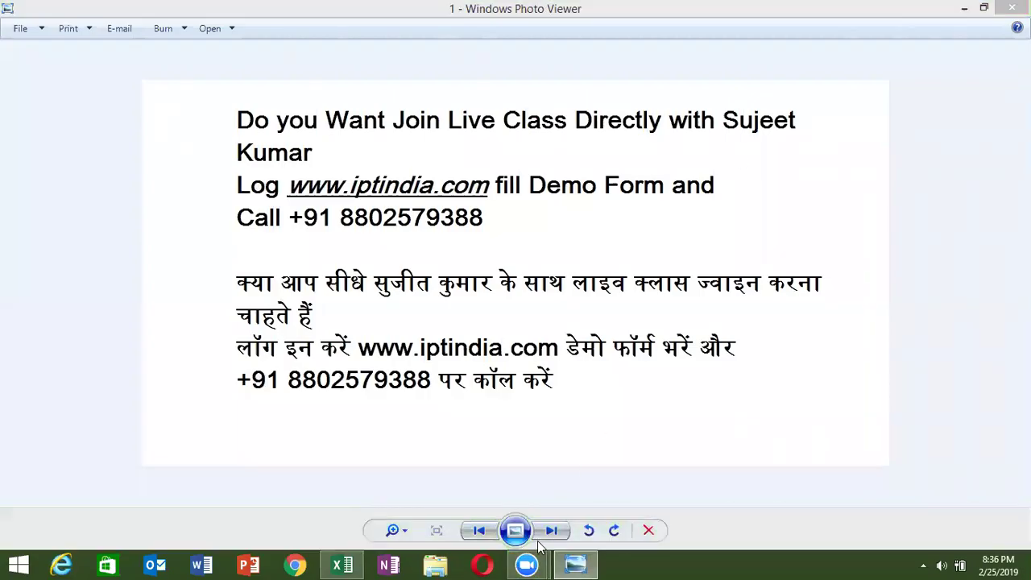
Advance to the next promo image and close Windows Photo Viewer to reveal the desktop.
{"action": "left_click", "coordinate": [552, 530]}
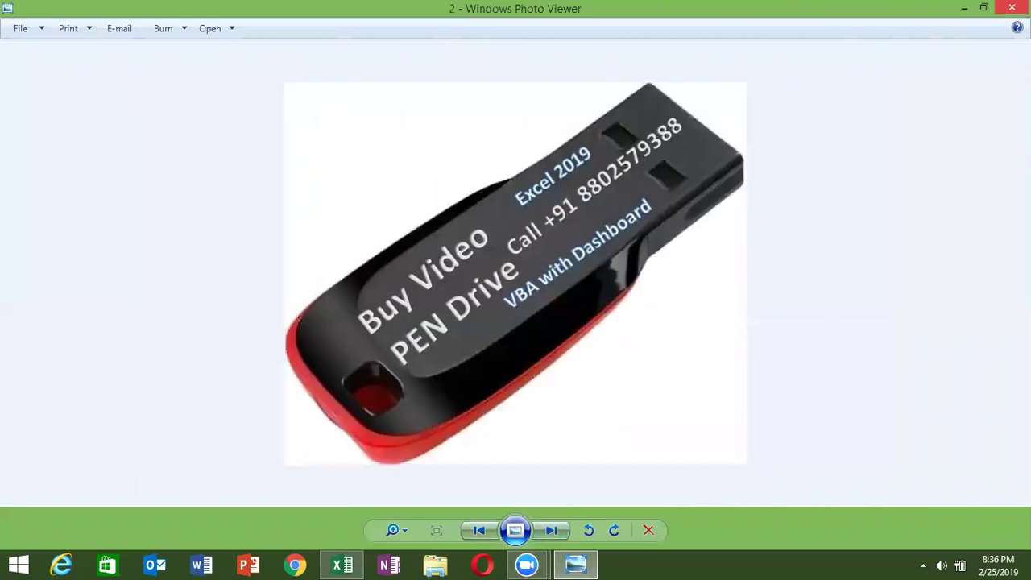
{"action": "key", "text": "alt+F4"}
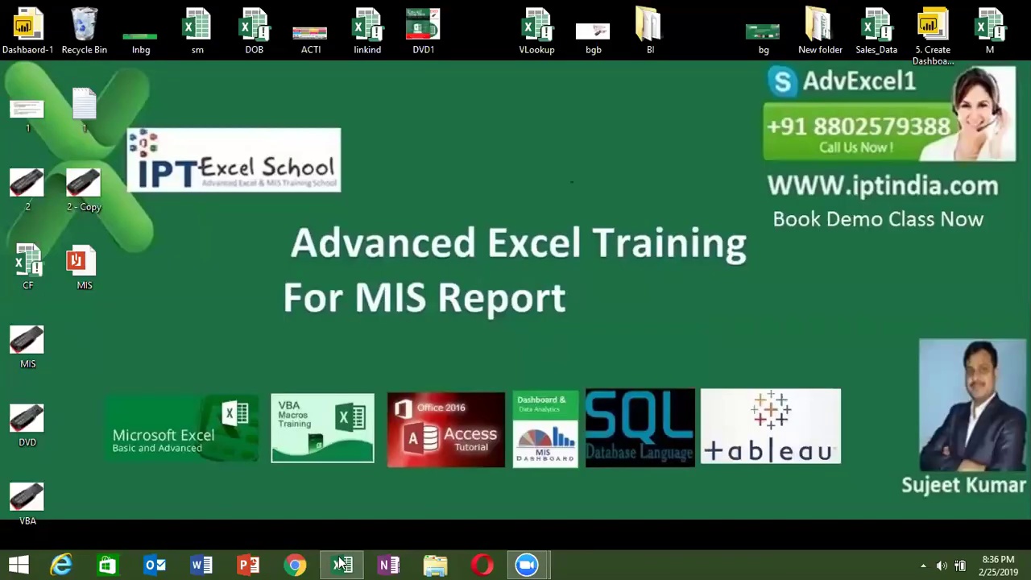
{"action": "mouse_move", "coordinate": [342, 564]}
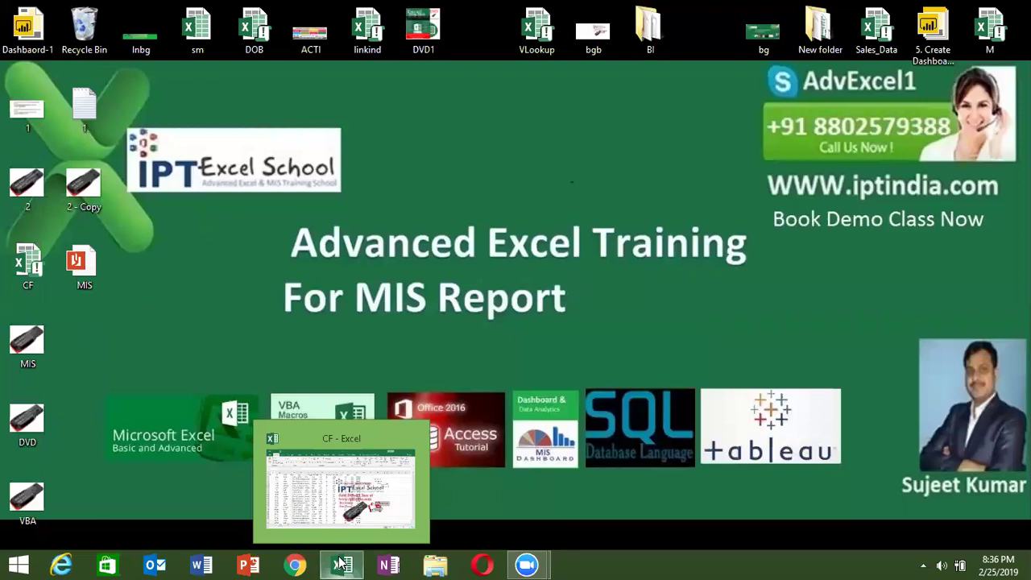
Bring up the CF workbook, clear the leftover values in columns P:Q, and return to the sales data.
{"action": "left_click", "coordinate": [343, 564]}
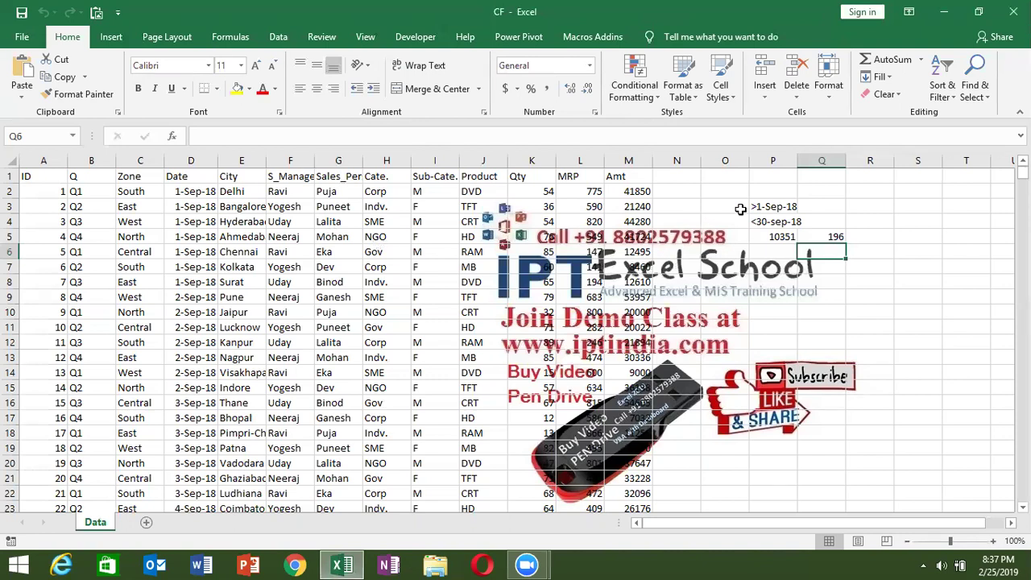
{"action": "left_click_drag", "start_coordinate": [775, 161], "coordinate": [836, 154]}
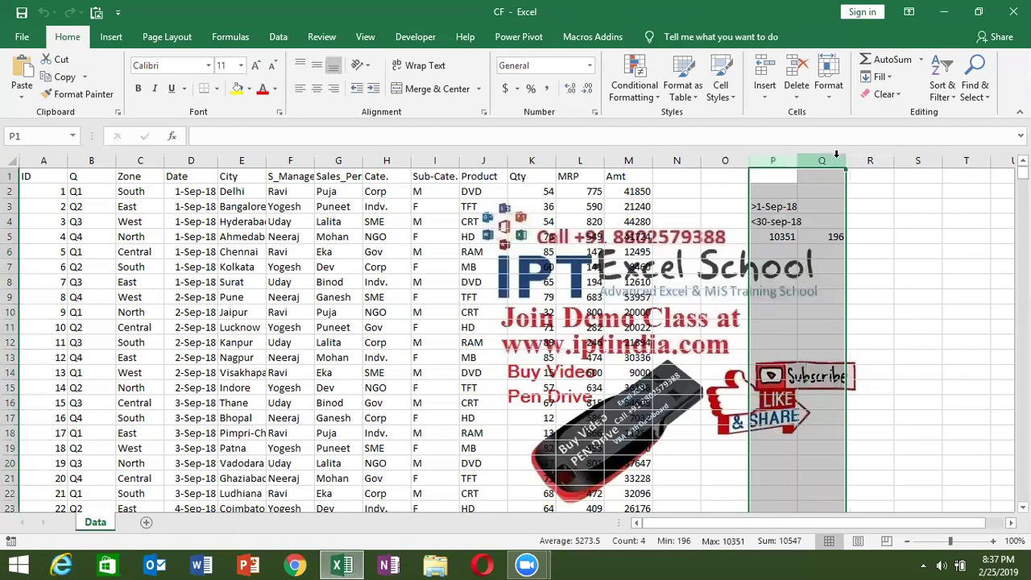
{"action": "key", "text": "Delete"}
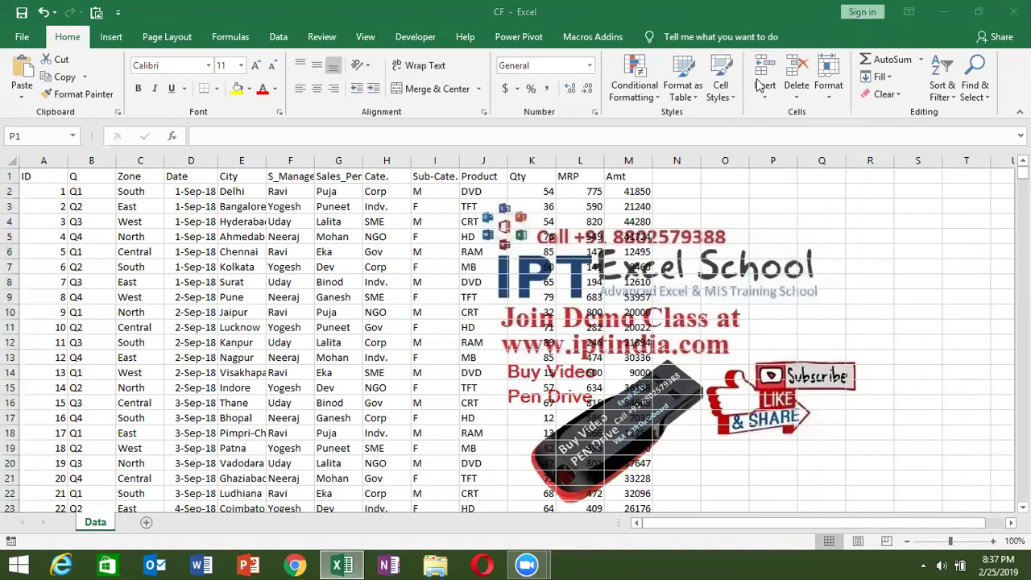
{"action": "left_click", "coordinate": [263, 187]}
{"action": "key", "text": "Right"}
{"action": "key", "text": "Right"}
{"action": "key", "text": "Right"}
{"action": "key", "text": "Right"}
{"action": "key", "text": "Right"}
{"action": "left_click", "coordinate": [641, 207]}
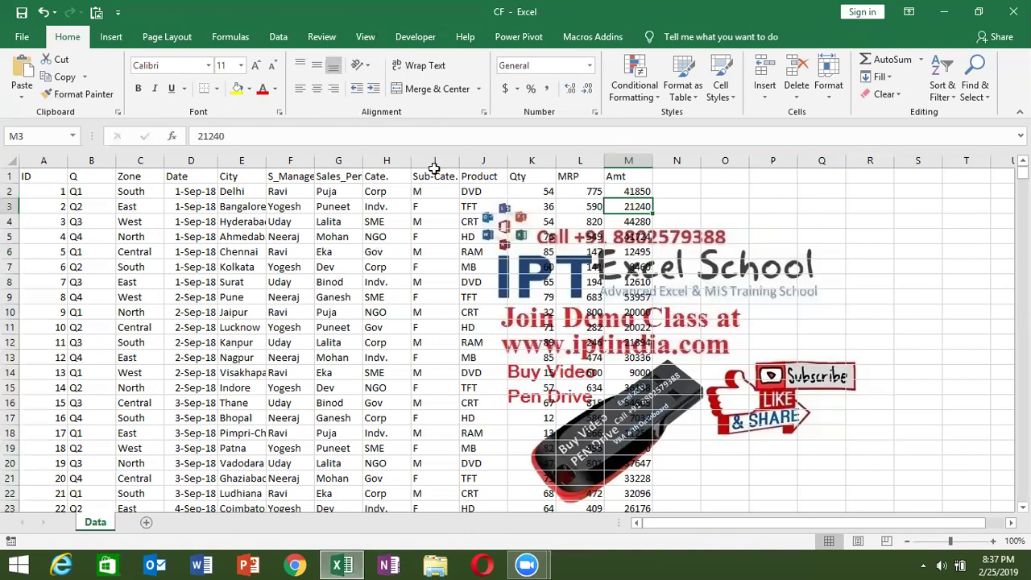
{"action": "left_click_drag", "start_coordinate": [322, 220], "coordinate": [322, 208]}
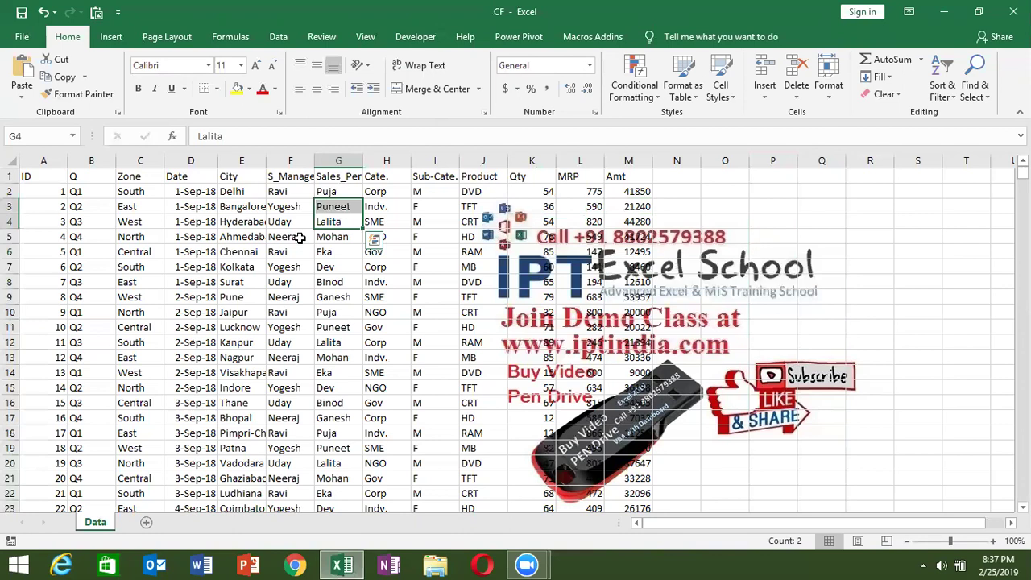
{"action": "left_click", "coordinate": [235, 238]}
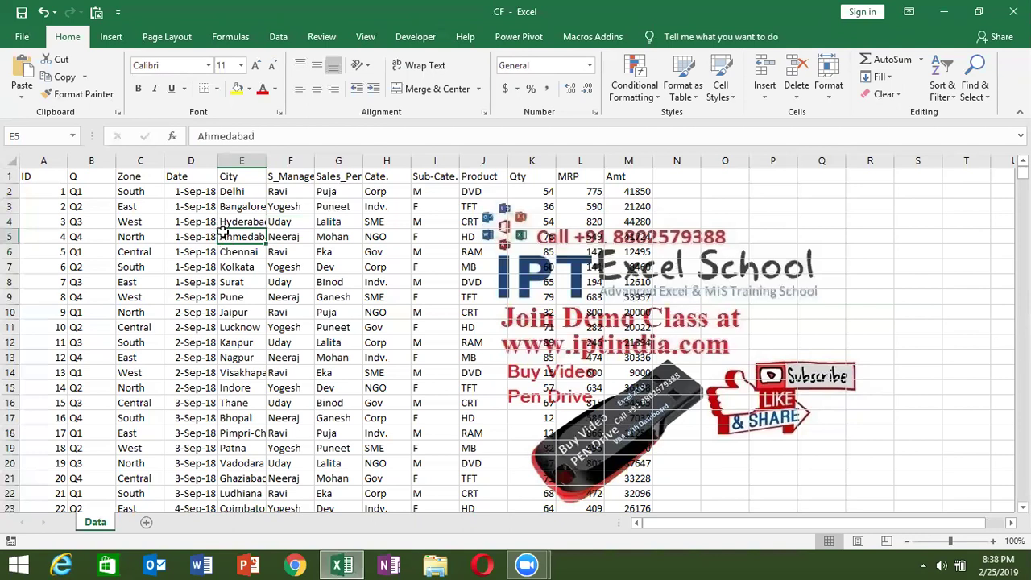
{"action": "left_click", "coordinate": [72, 179]}
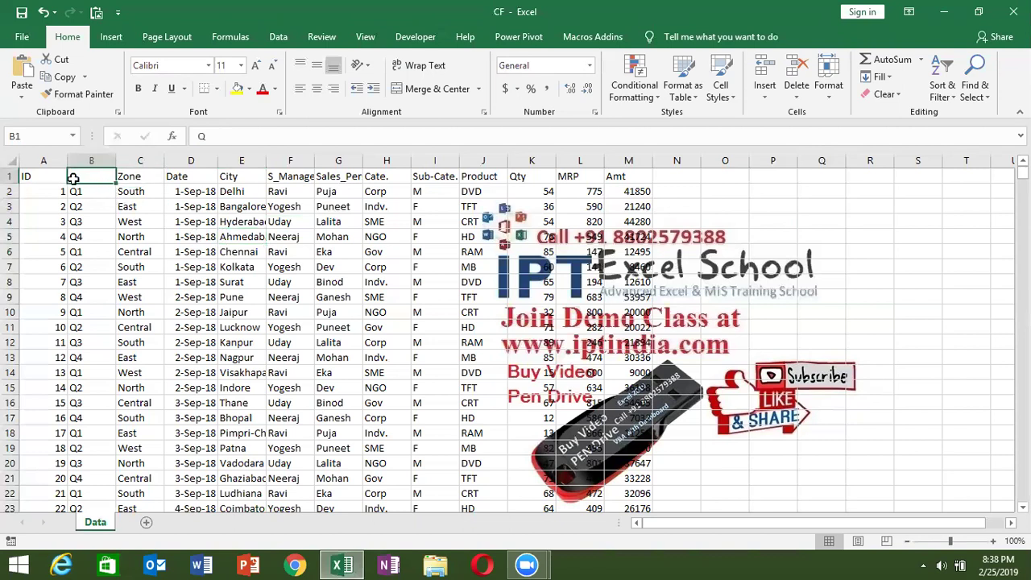
{"action": "left_click_drag", "start_coordinate": [92, 155], "coordinate": [132, 155]}
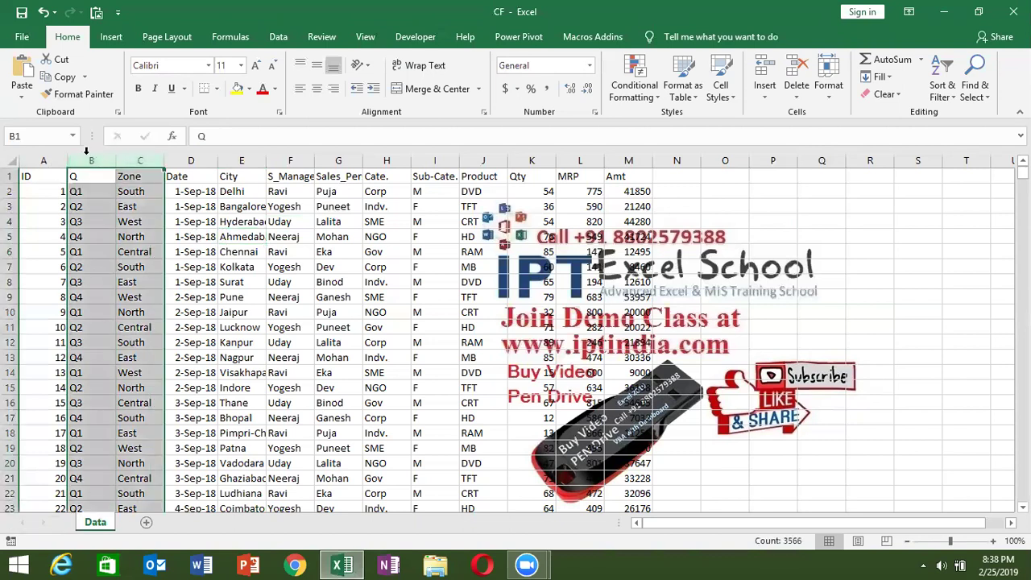
{"action": "left_click", "coordinate": [141, 153]}
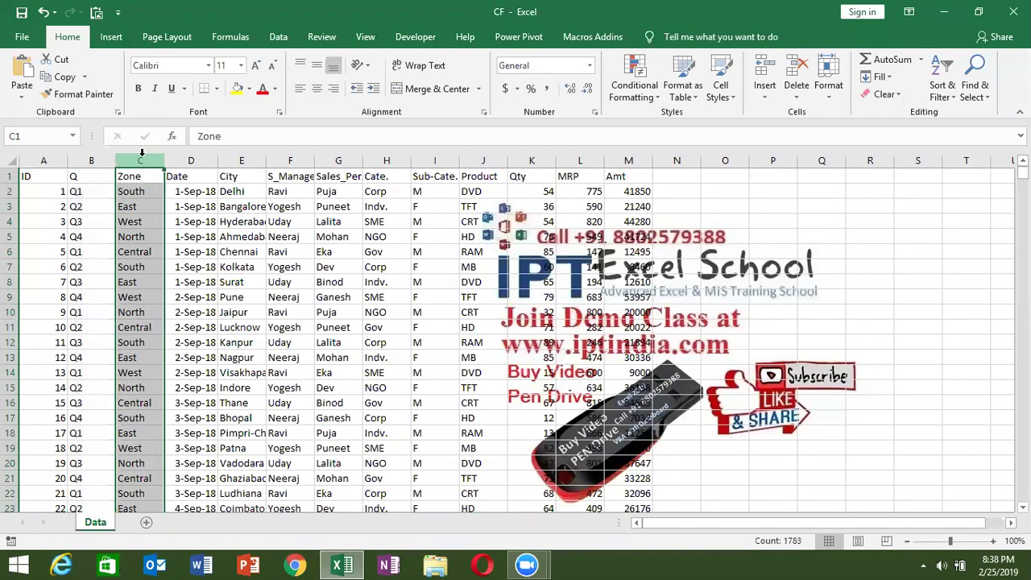
{"action": "left_click", "coordinate": [188, 154]}
{"action": "left_click", "coordinate": [233, 154]}
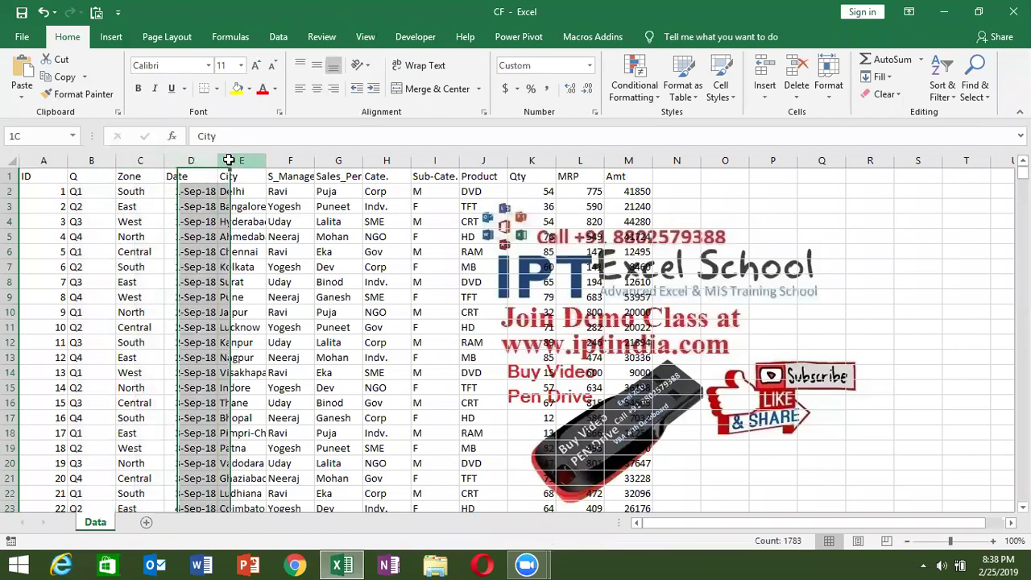
{"action": "left_click", "coordinate": [296, 153]}
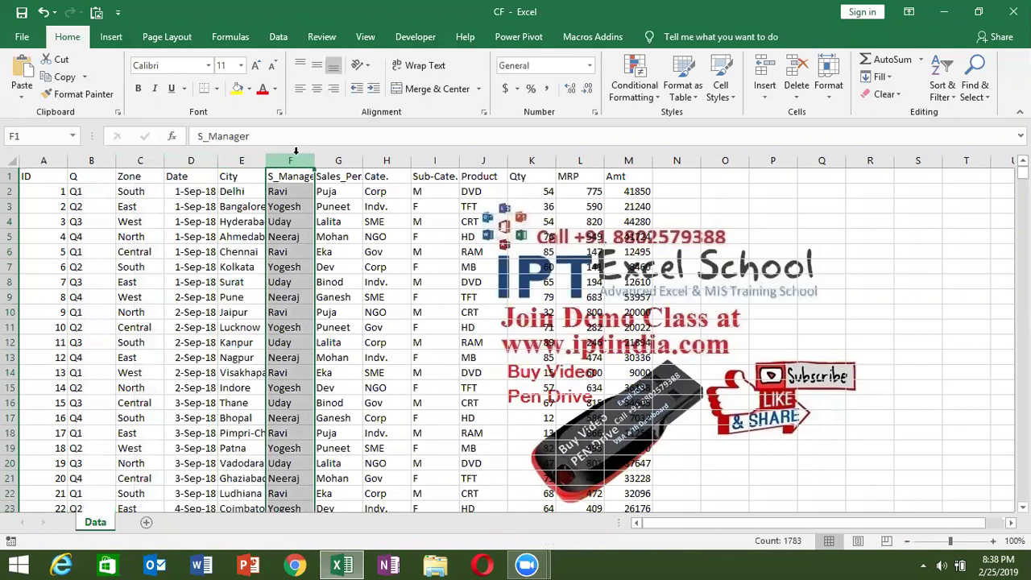
{"action": "left_click", "coordinate": [335, 155]}
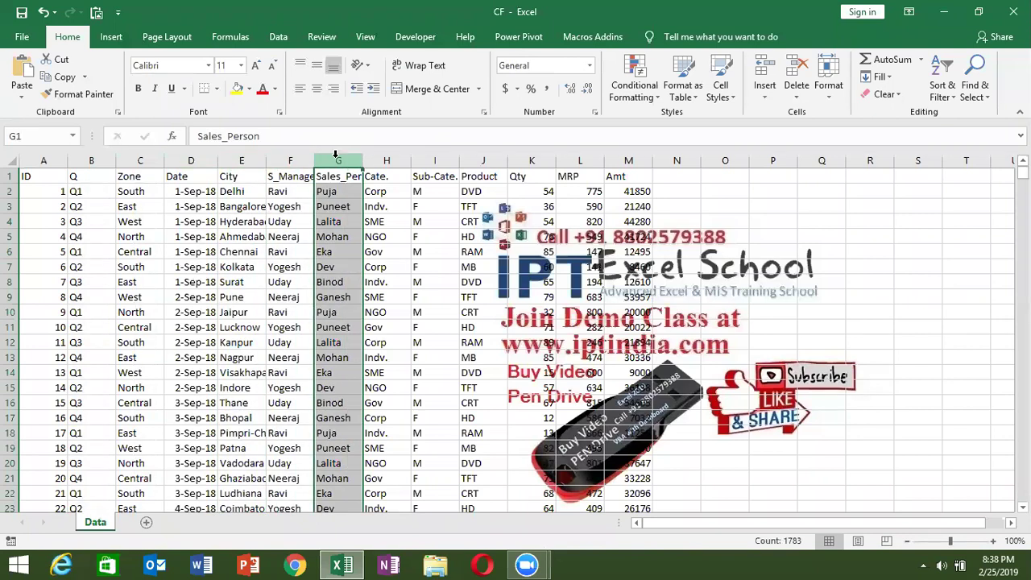
{"action": "left_click", "coordinate": [379, 154]}
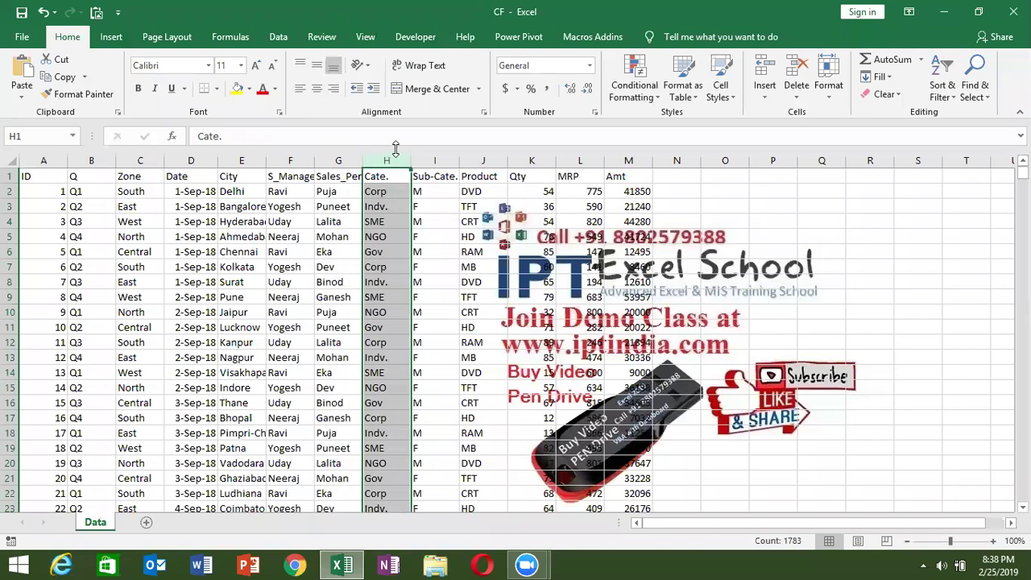
{"action": "left_click", "coordinate": [382, 195]}
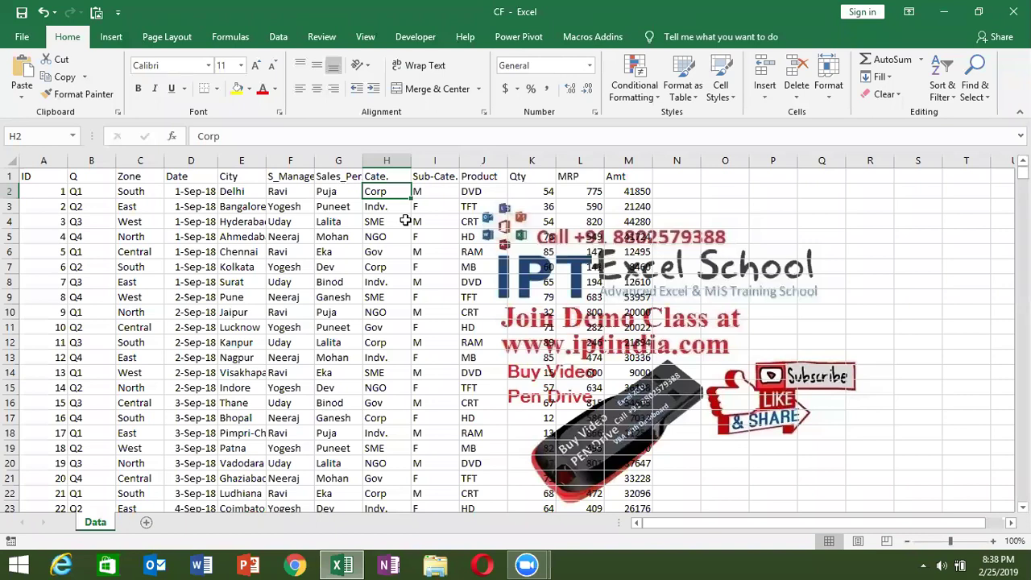
{"action": "left_click", "coordinate": [475, 174]}
{"action": "left_click", "coordinate": [534, 175]}
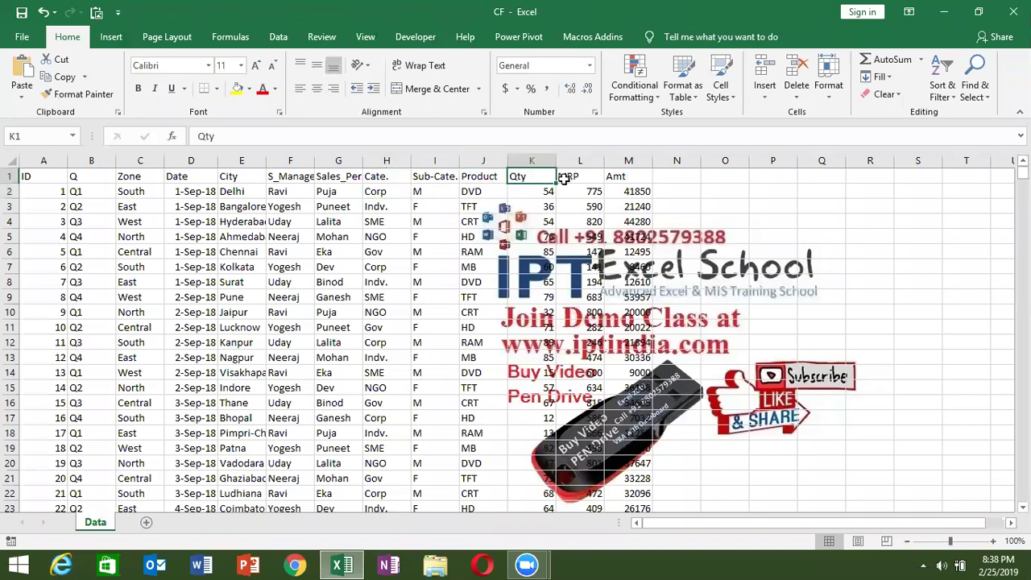
{"action": "left_click", "coordinate": [564, 181]}
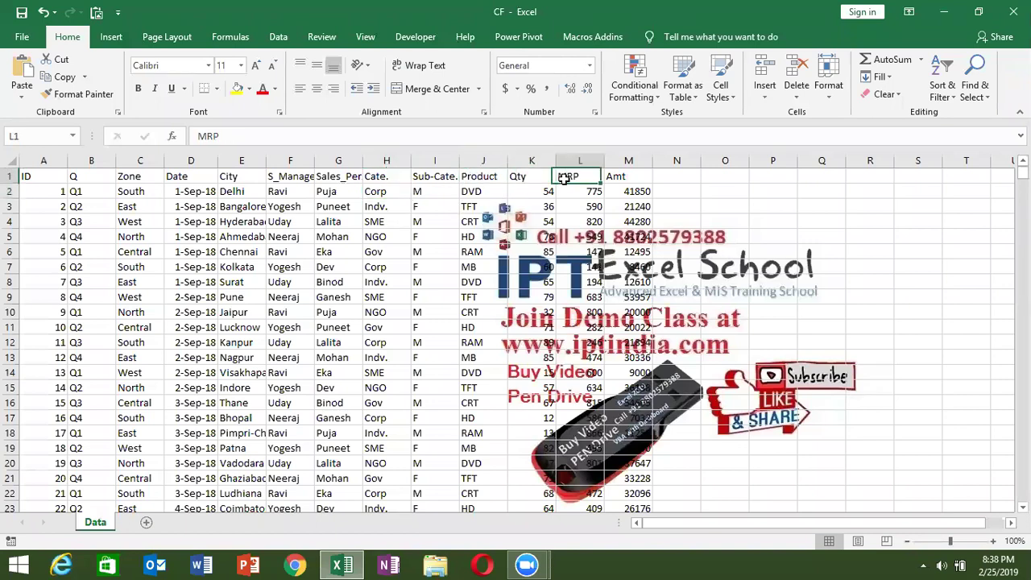
{"action": "left_click", "coordinate": [645, 175]}
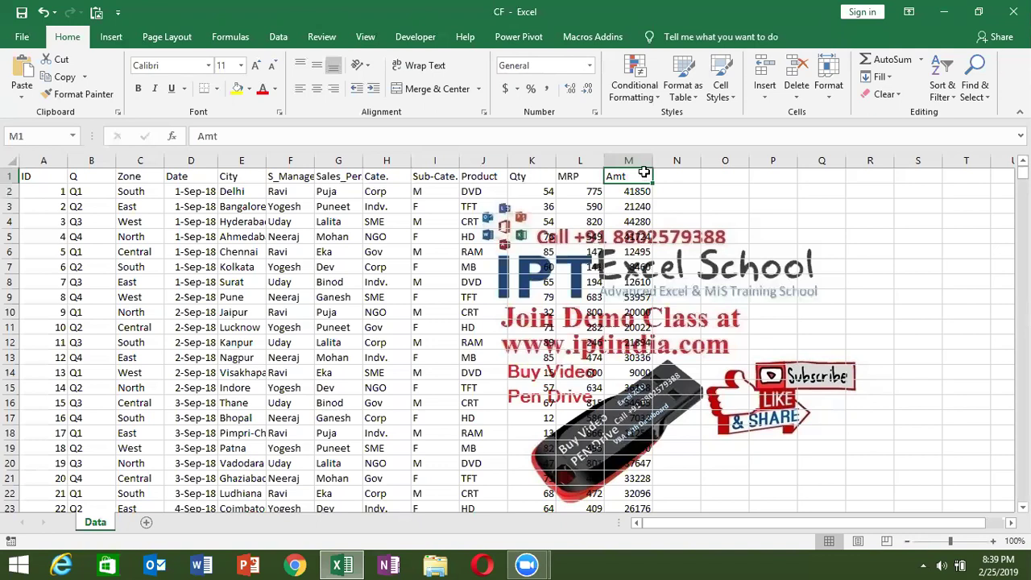
{"action": "left_click", "coordinate": [448, 174]}
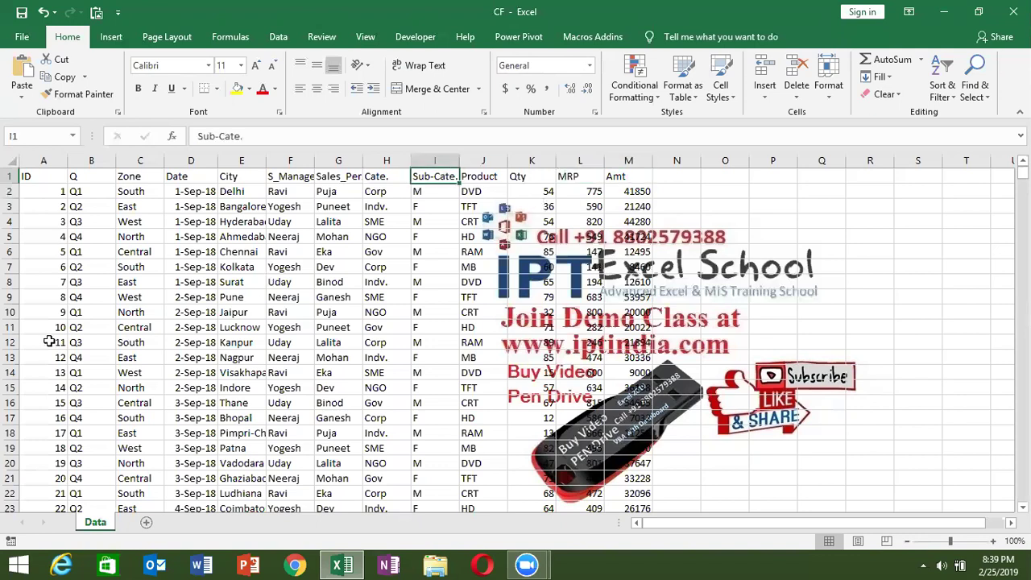
{"action": "left_click", "coordinate": [10, 357]}
{"action": "key", "text": "ctrl+shift+equal"}
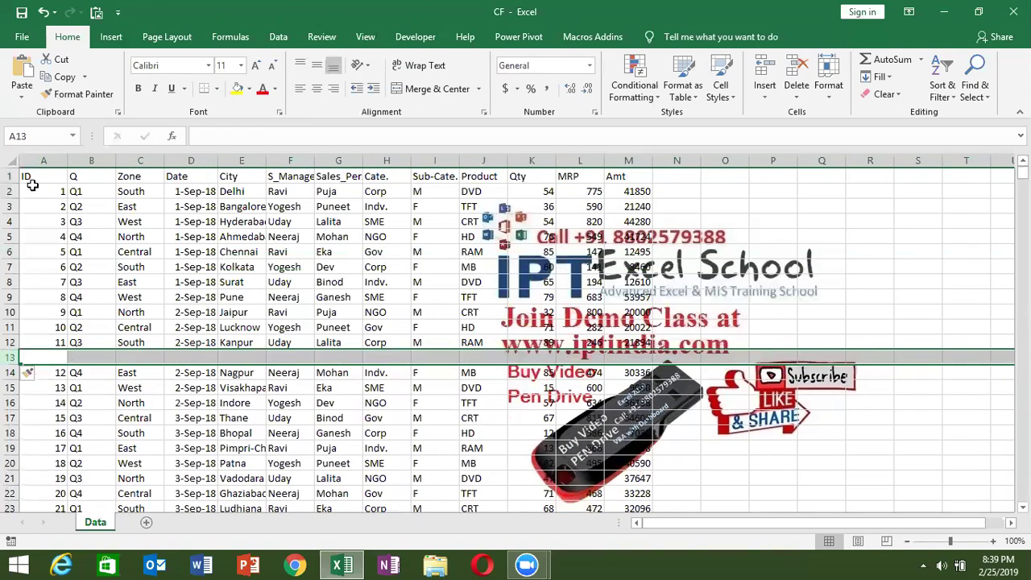
{"action": "left_click_drag", "start_coordinate": [32, 177], "coordinate": [594, 464]}
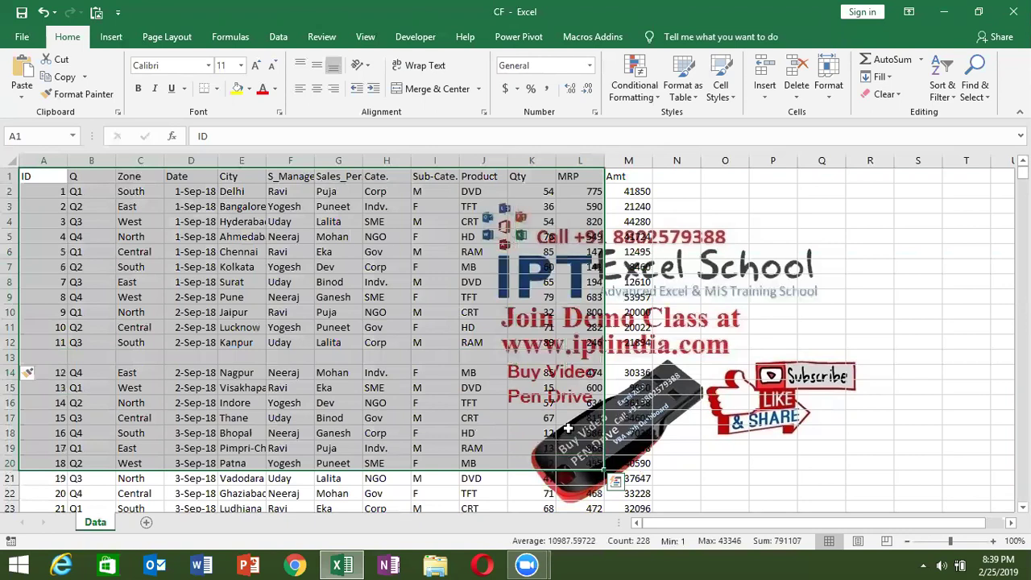
{"action": "left_click", "coordinate": [228, 179]}
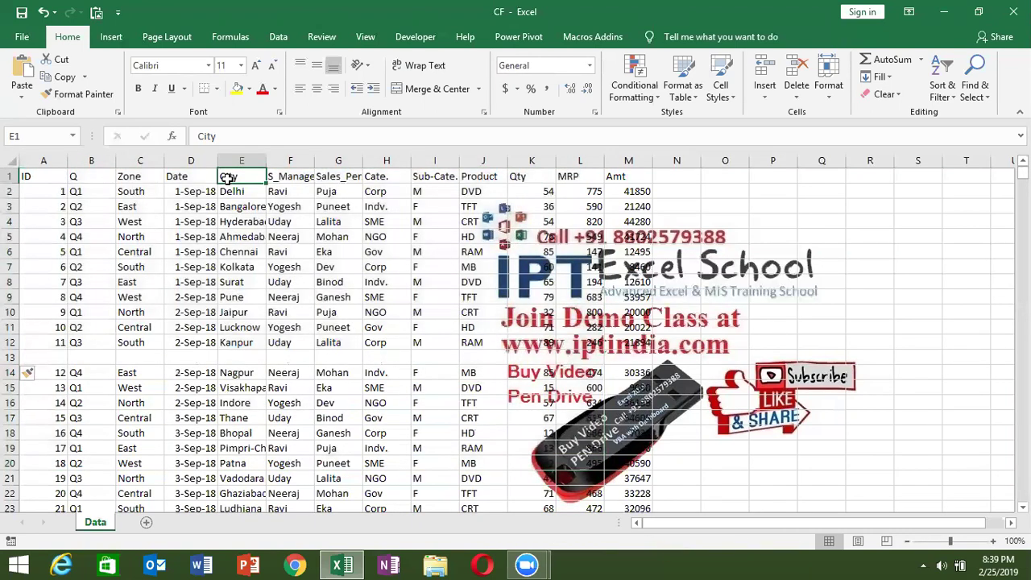
{"action": "key", "text": "ctrl+a"}
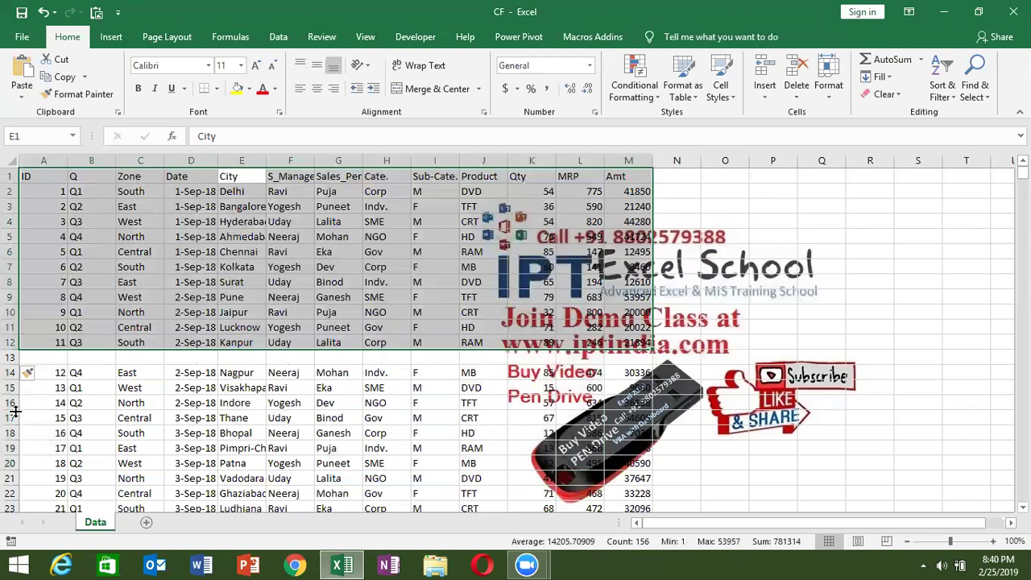
{"action": "left_click", "coordinate": [10, 357]}
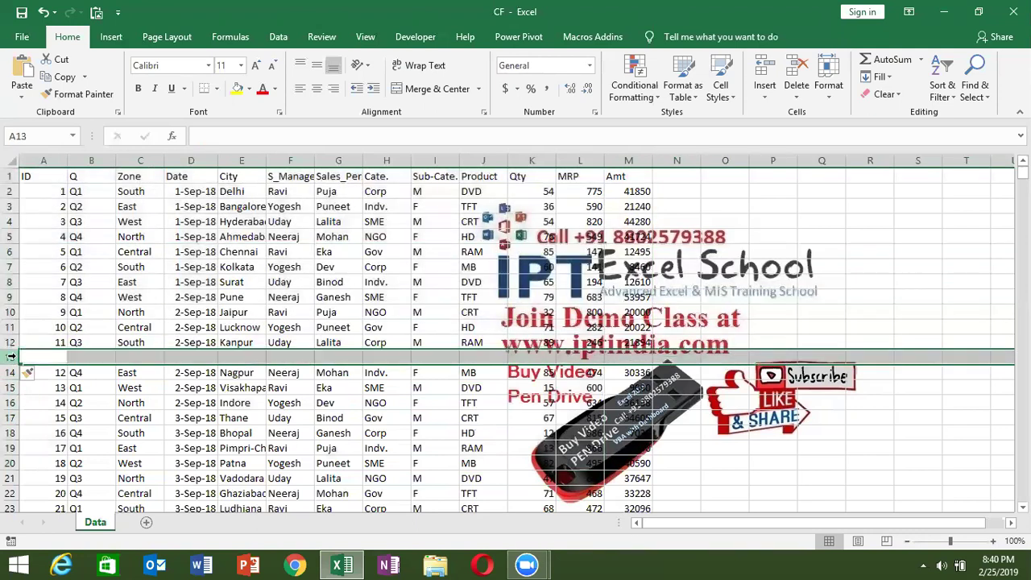
{"action": "key", "text": "ctrl+z"}
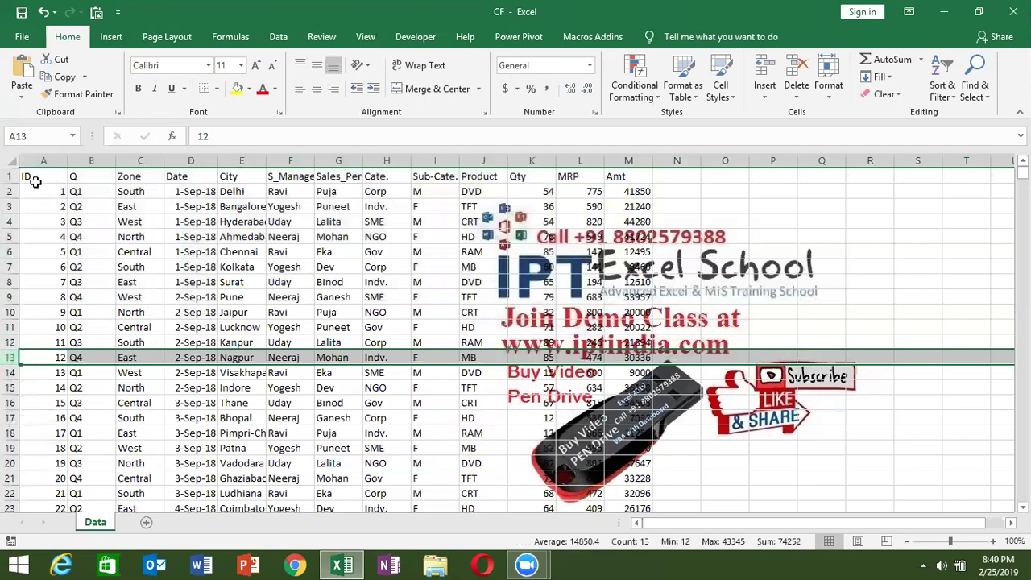
{"action": "left_click", "coordinate": [36, 177]}
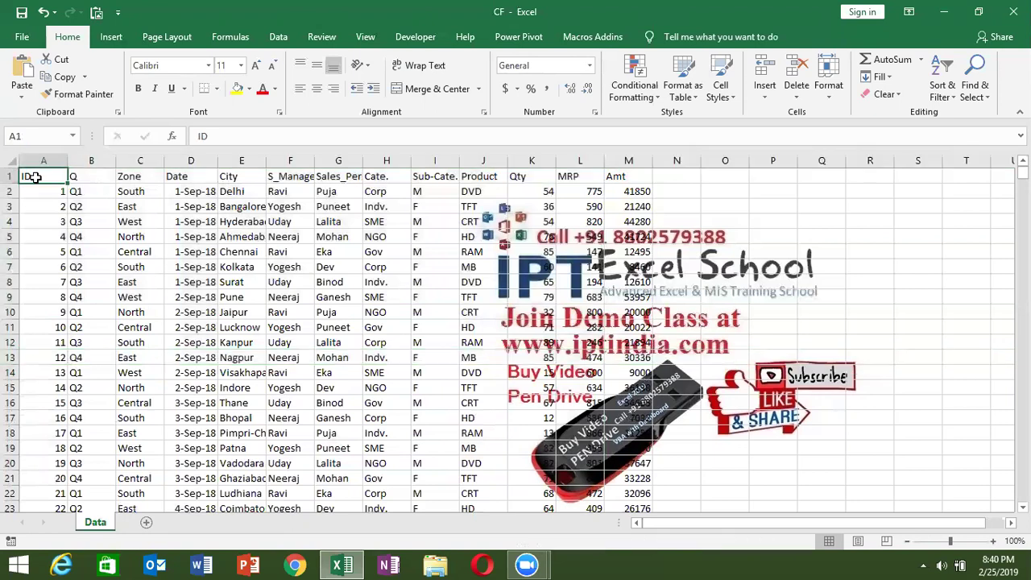
Dismiss the conditional formatting rules list, then start and cancel a new PivotTable.
{"action": "left_click", "coordinate": [650, 90]}
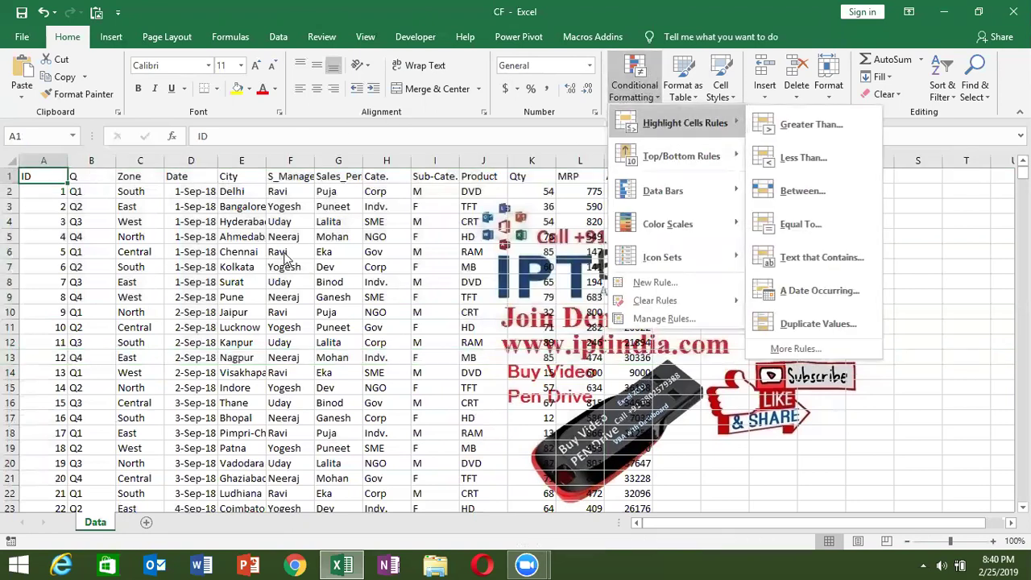
{"action": "left_click", "coordinate": [216, 236]}
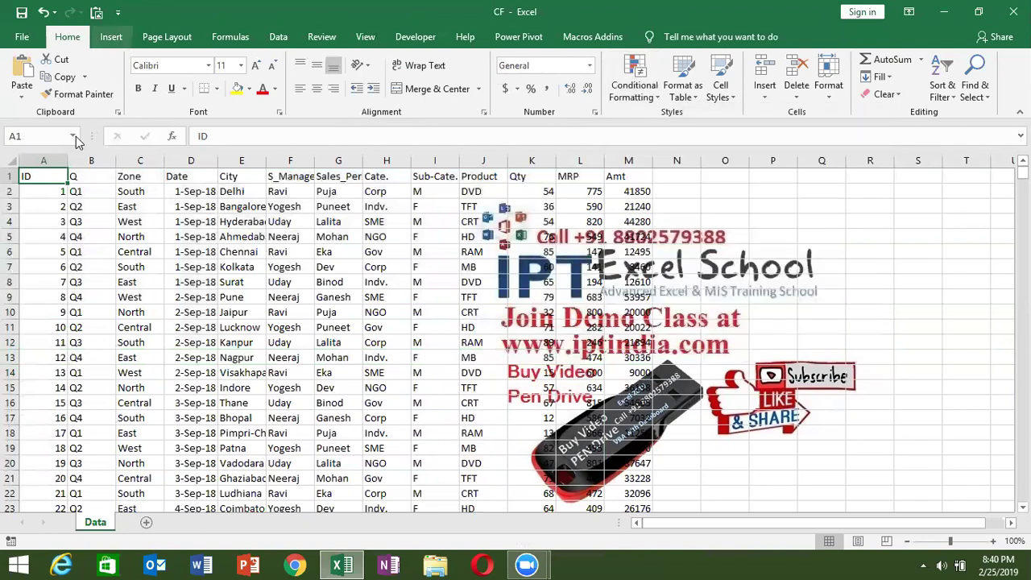
{"action": "left_click", "coordinate": [112, 37]}
{"action": "left_click", "coordinate": [37, 75]}
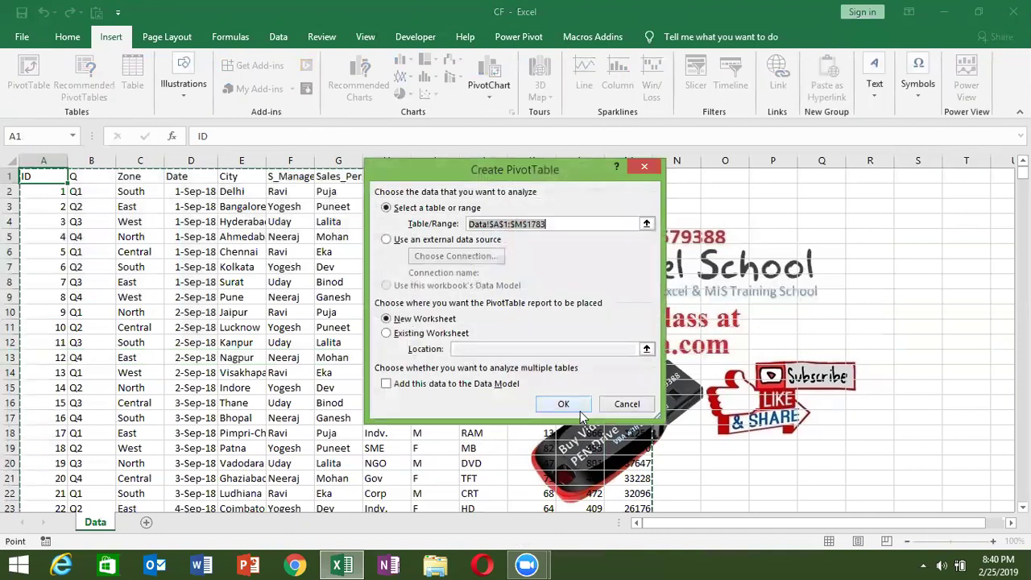
{"action": "key", "text": "Escape"}
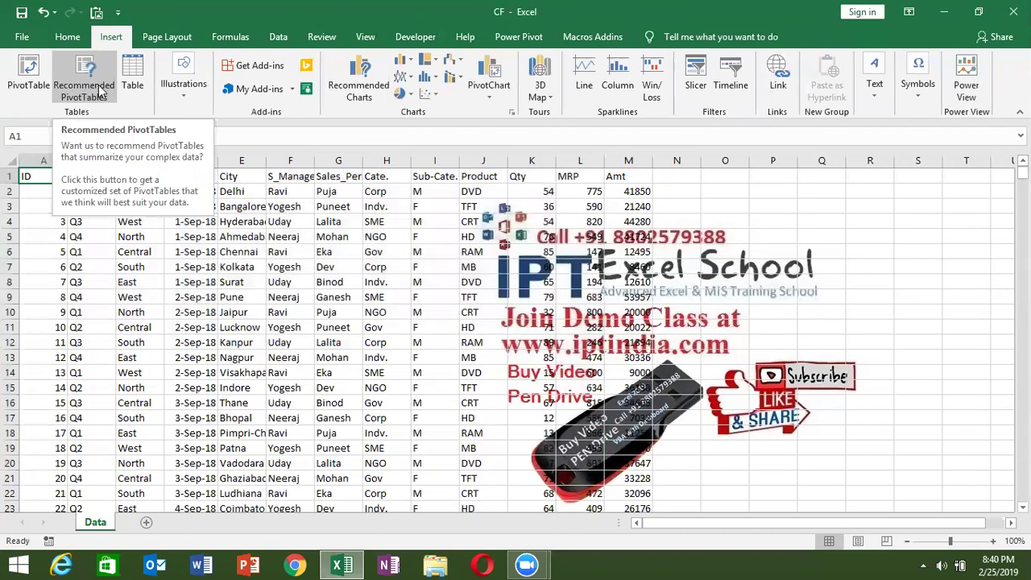
Browse Recommended PivotTables without choosing one, then begin a PivotTable from Data!$A$1:$M$1783.
{"action": "left_click", "coordinate": [84, 88]}
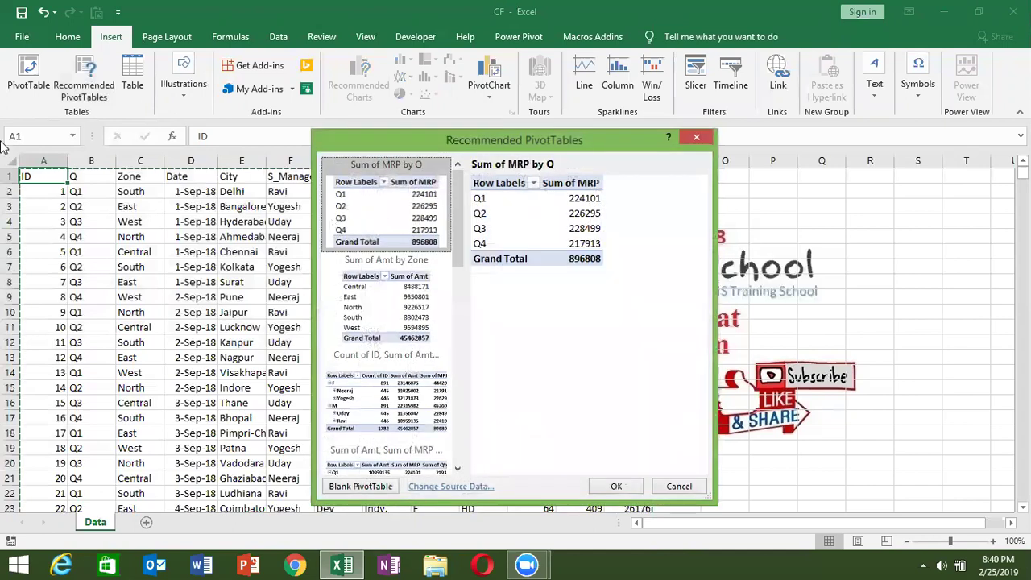
{"action": "mouse_move", "coordinate": [458, 221]}
{"action": "left_mouse_down"}
{"action": "mouse_move", "coordinate": [464, 277]}
{"action": "mouse_move", "coordinate": [466, 204]}
{"action": "mouse_move", "coordinate": [460, 410]}
{"action": "mouse_move", "coordinate": [466, 192]}
{"action": "mouse_move", "coordinate": [459, 282]}
{"action": "left_mouse_up"}
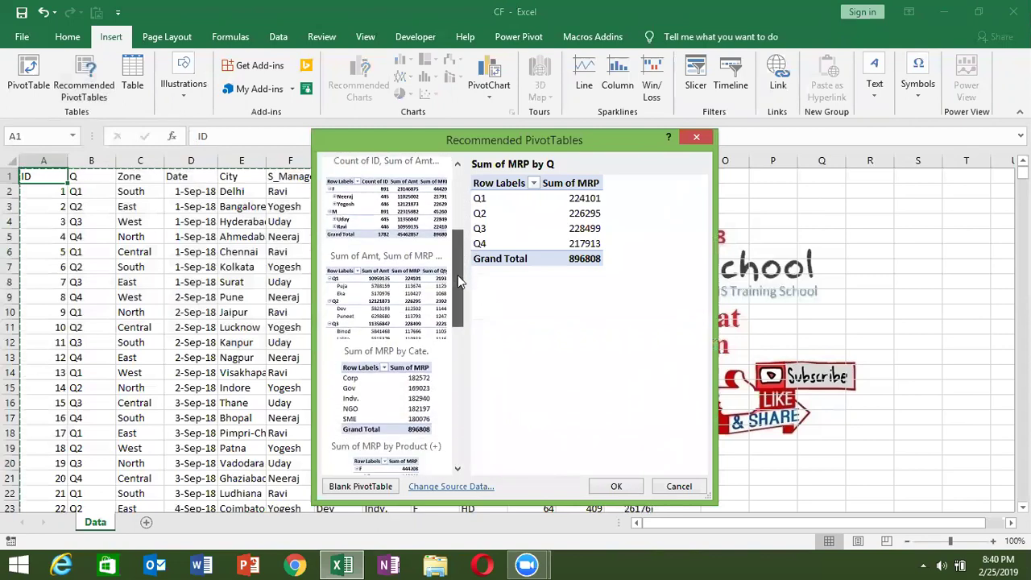
{"action": "left_click_drag", "start_coordinate": [459, 282], "coordinate": [456, 353]}
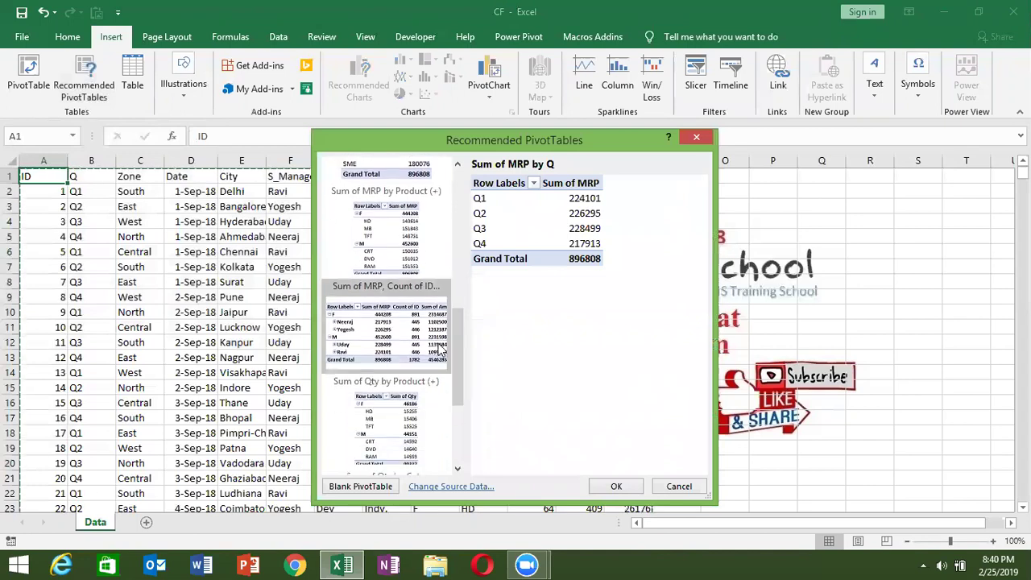
{"action": "left_click", "coordinate": [708, 136]}
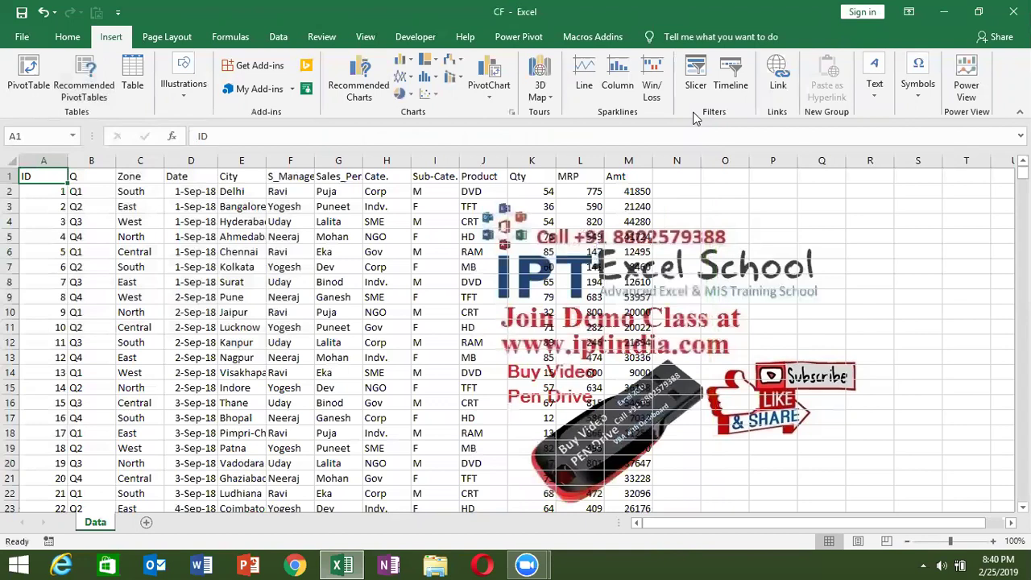
{"action": "left_click", "coordinate": [82, 81]}
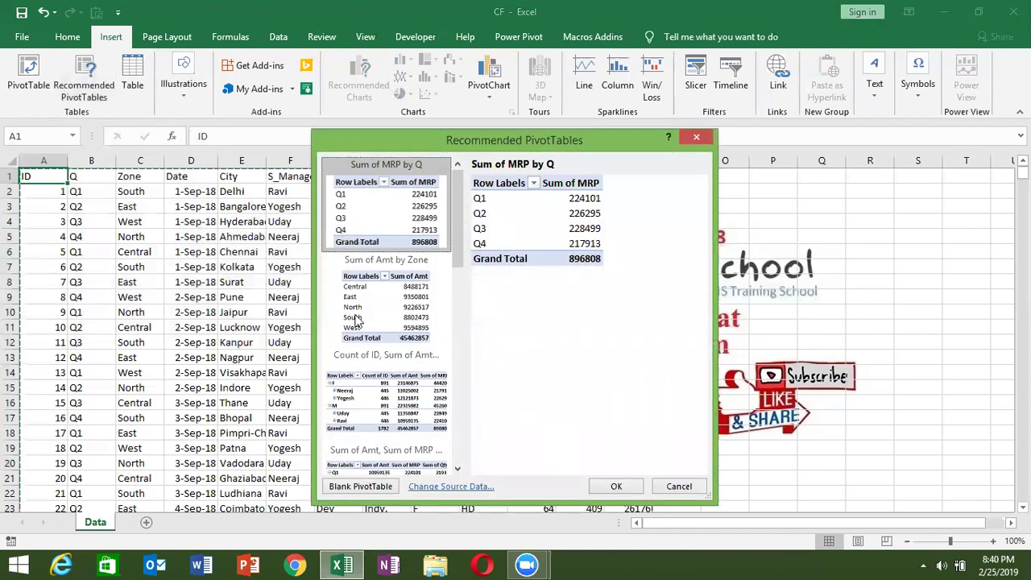
{"action": "key", "text": "Escape"}
{"action": "left_click", "coordinate": [28, 80]}
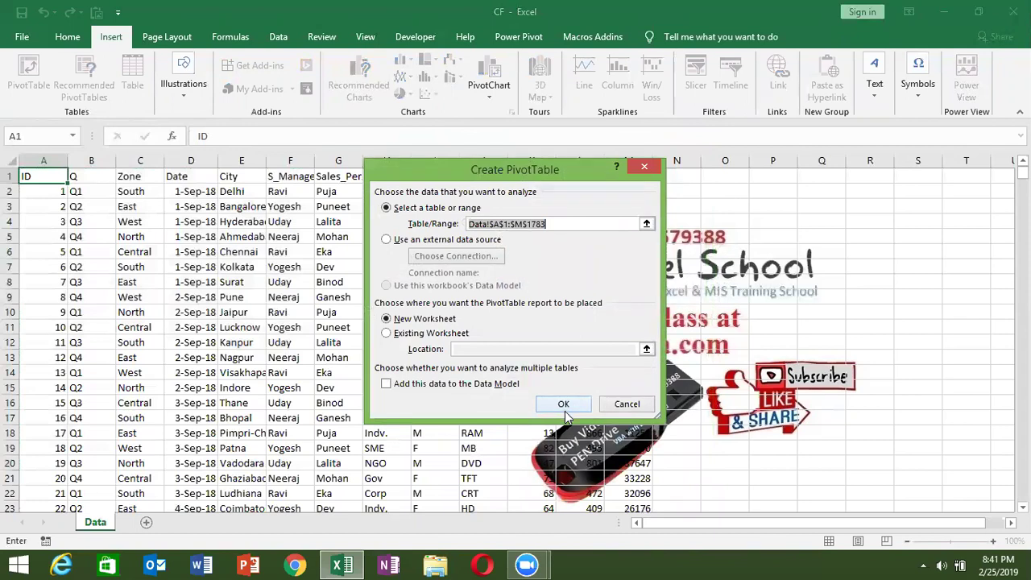
Create PivotTable3 on a new Sheet1 and browse its field list of ID, Q, Zone, Date and more.
{"action": "left_click", "coordinate": [565, 411]}
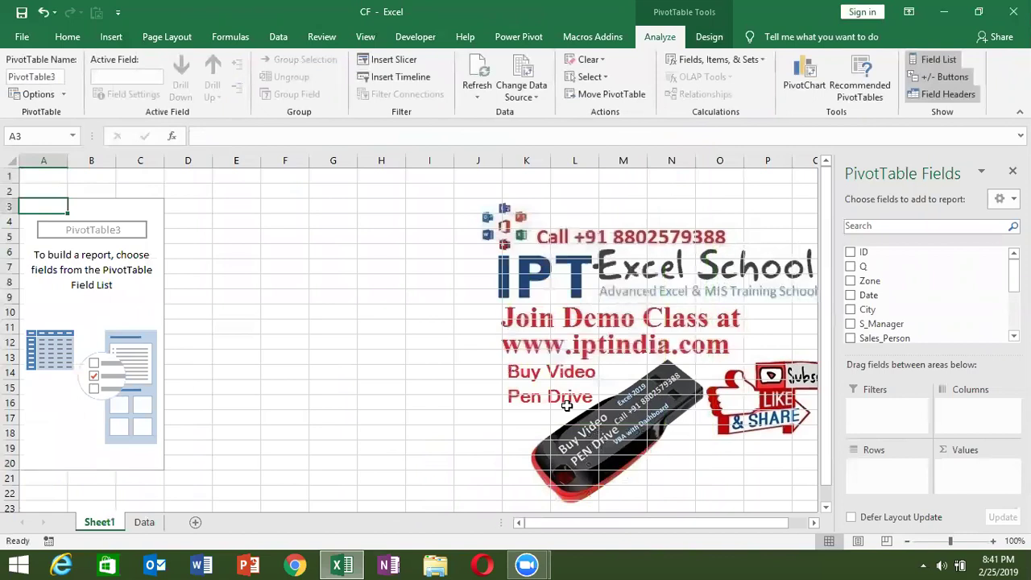
{"action": "left_click", "coordinate": [131, 312]}
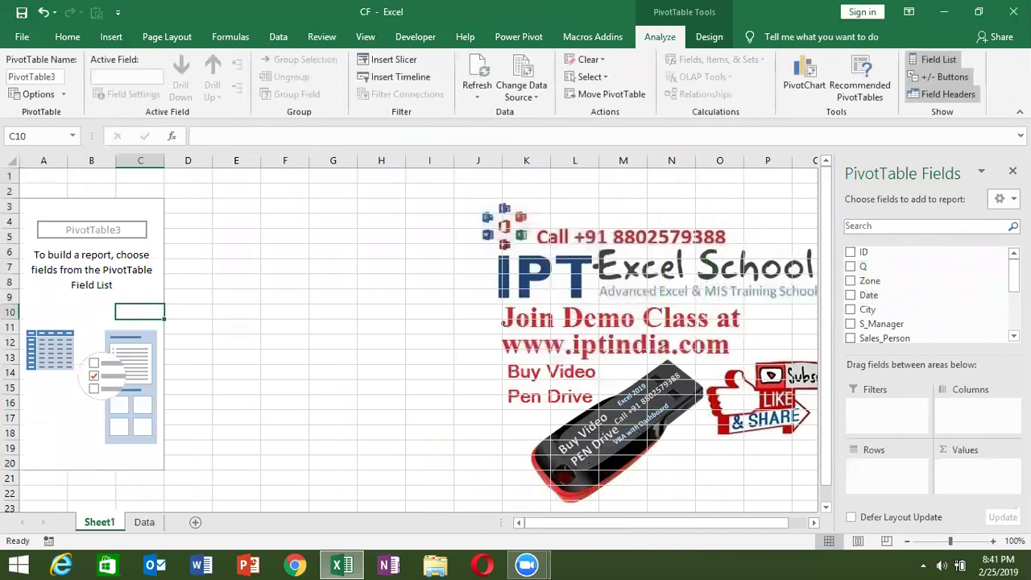
{"action": "scroll", "coordinate": [927, 294], "scroll_direction": "down", "scroll_amount": 1}
{"action": "scroll", "coordinate": [926, 294], "scroll_direction": "down", "scroll_amount": 2}
{"action": "scroll", "coordinate": [927, 294], "scroll_direction": "up", "scroll_amount": 1}
{"action": "scroll", "coordinate": [927, 294], "scroll_direction": "up", "scroll_amount": 2}
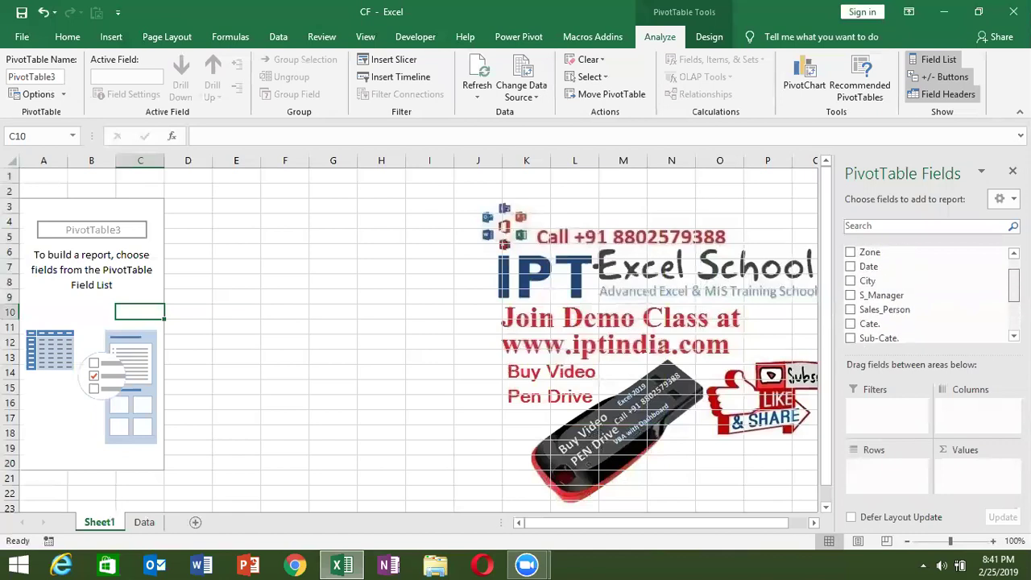
{"action": "scroll", "coordinate": [907, 258], "scroll_direction": "up", "scroll_amount": 1}
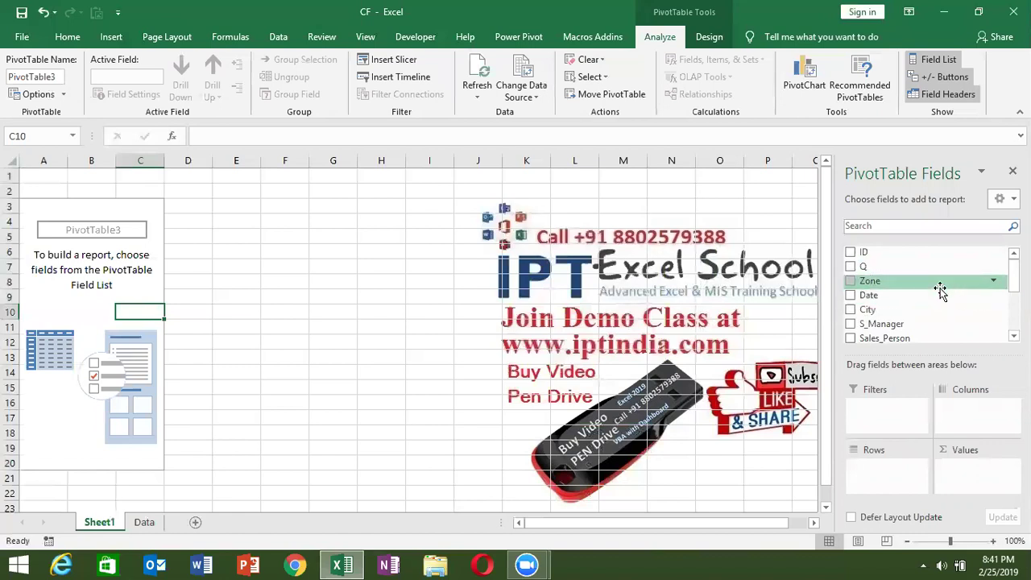
Put Zone in the pivot rows (Central, East, North, South, West), then switch to the Data sheet.
{"action": "left_click_drag", "start_coordinate": [940, 290], "coordinate": [782, 317]}
{"action": "left_click_drag", "start_coordinate": [878, 281], "coordinate": [900, 475]}
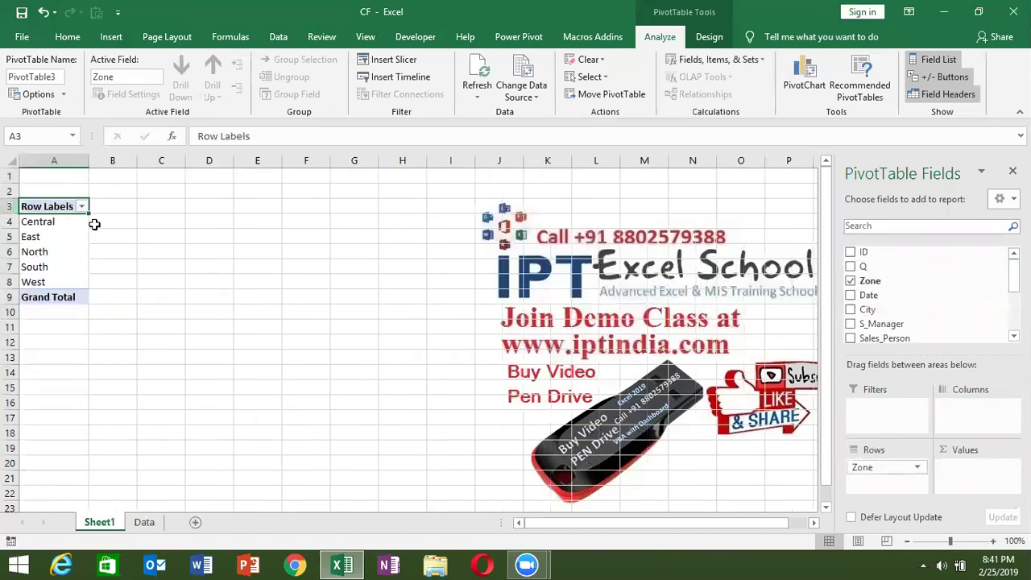
{"action": "left_click", "coordinate": [145, 523]}
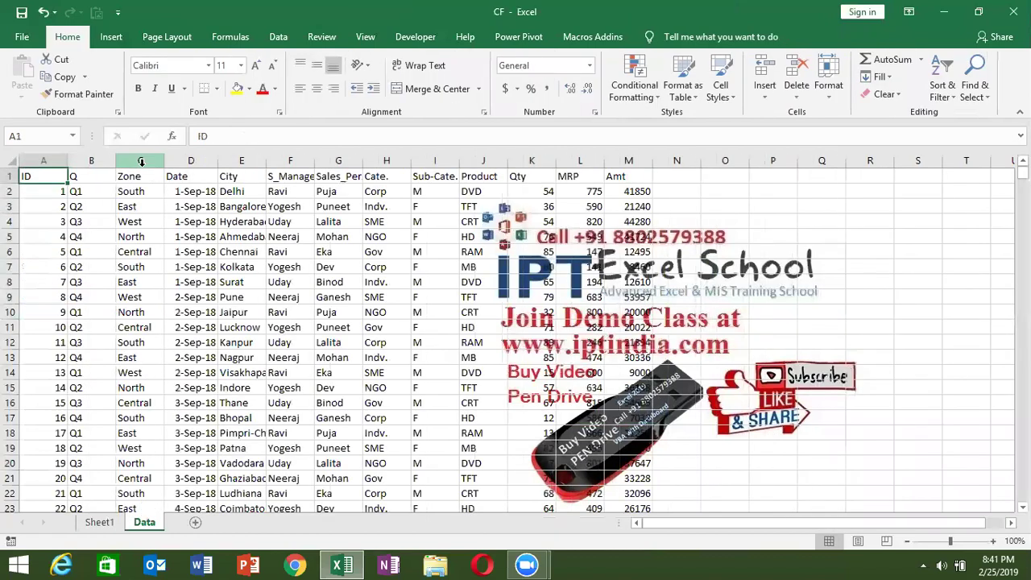
Select the Zone column on the Data sheet, then return to the Sheet1 pivot.
{"action": "left_click", "coordinate": [141, 162]}
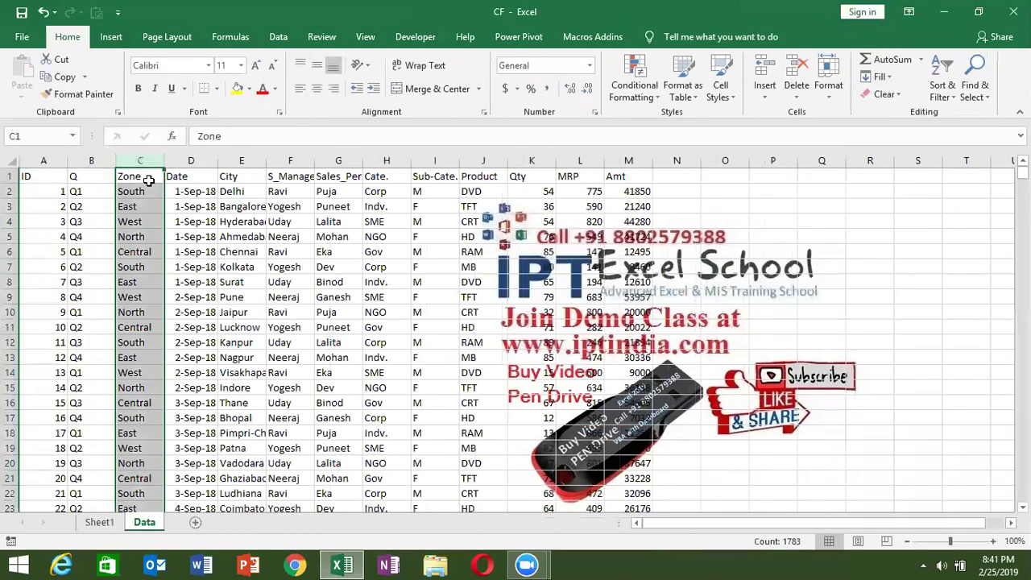
{"action": "left_click", "coordinate": [99, 522]}
{"action": "left_click_drag", "start_coordinate": [56, 251], "coordinate": [57, 241]}
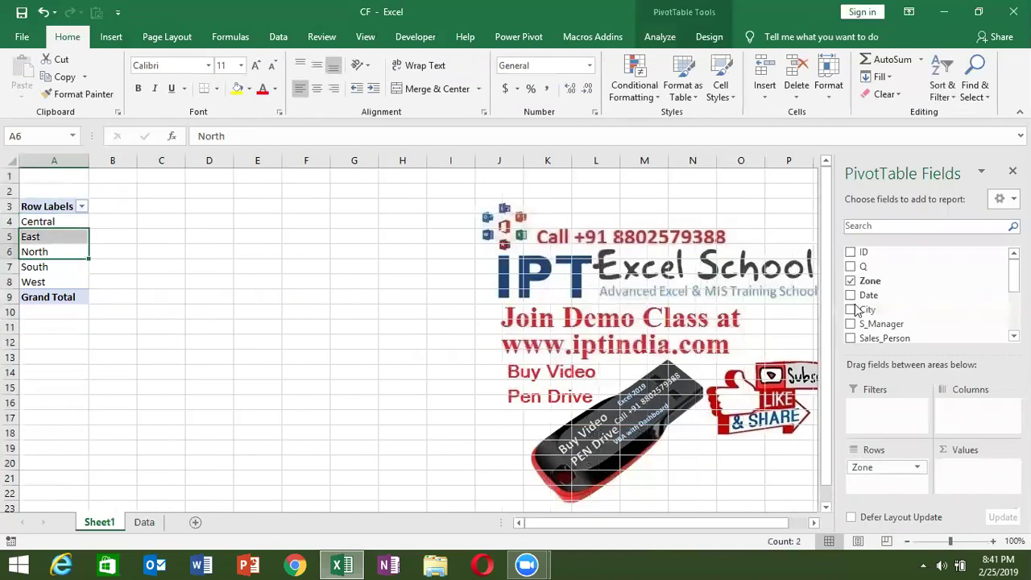
Add Count of Sub-Cate. to Values: 356 or 357 per zone, grand total 1782.
{"action": "scroll", "coordinate": [927, 306], "scroll_direction": "down", "scroll_amount": 1}
{"action": "scroll", "coordinate": [927, 298], "scroll_direction": "down", "scroll_amount": 1}
{"action": "scroll", "coordinate": [926, 298], "scroll_direction": "down", "scroll_amount": 1}
{"action": "scroll", "coordinate": [926, 298], "scroll_direction": "down", "scroll_amount": 1}
{"action": "scroll", "coordinate": [926, 298], "scroll_direction": "down", "scroll_amount": 1}
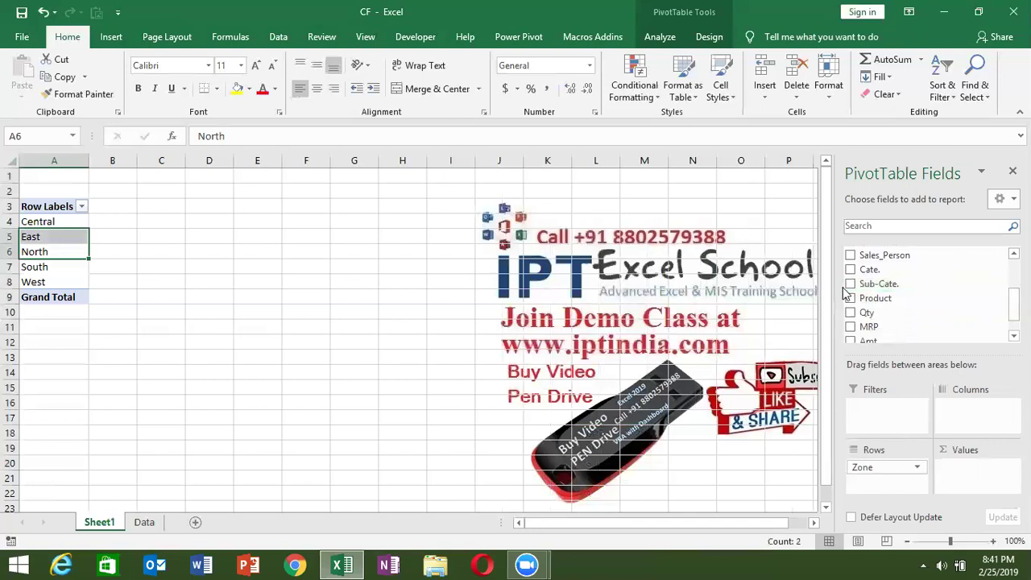
{"action": "scroll", "coordinate": [879, 274], "scroll_direction": "down", "scroll_amount": 1}
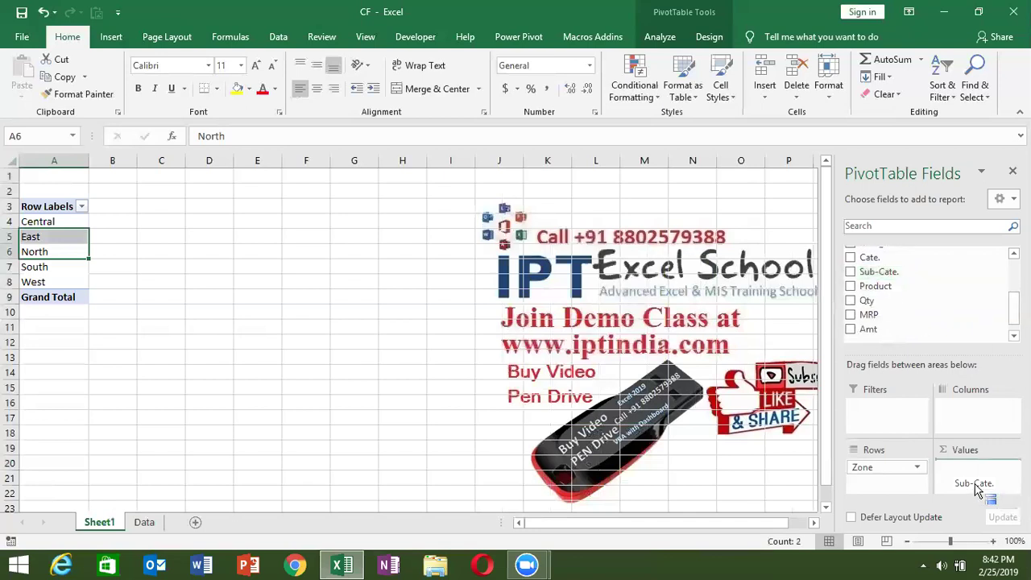
{"action": "left_click_drag", "start_coordinate": [879, 272], "coordinate": [974, 476]}
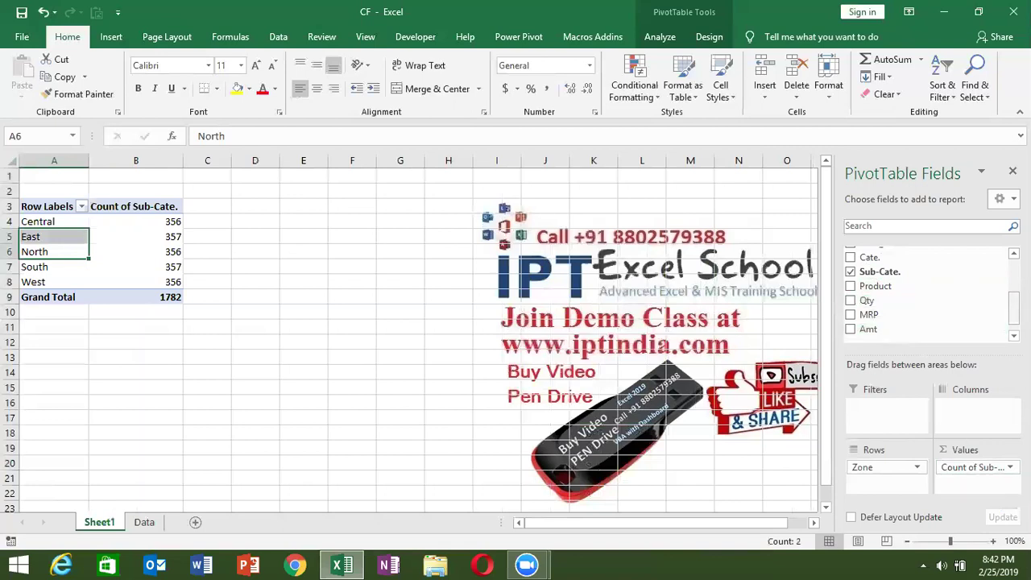
Add Sub-Cate. to Columns so each zone's count splits into F and M, 891 each.
{"action": "left_click_drag", "start_coordinate": [880, 271], "coordinate": [982, 410]}
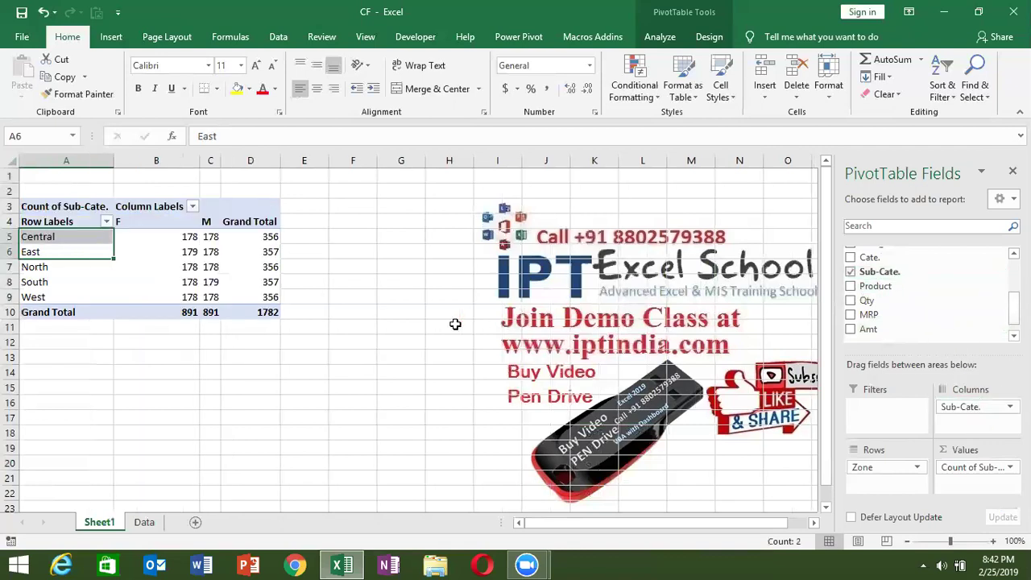
{"action": "mouse_move", "coordinate": [174, 252]}
{"action": "left_mouse_down"}
{"action": "mouse_move", "coordinate": [187, 276]}
{"action": "mouse_move", "coordinate": [179, 269]}
{"action": "left_mouse_up"}
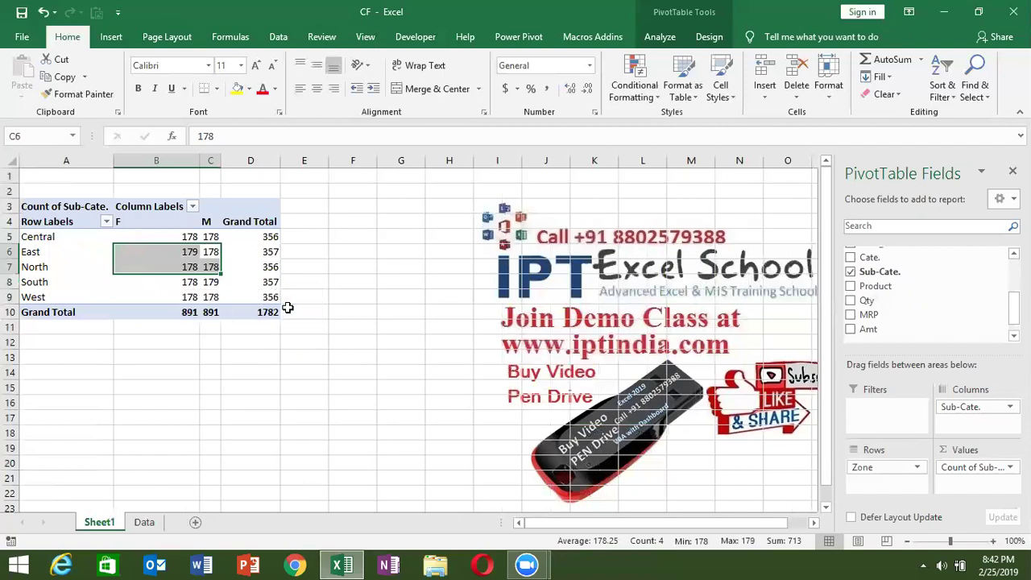
{"action": "left_click", "coordinate": [353, 302]}
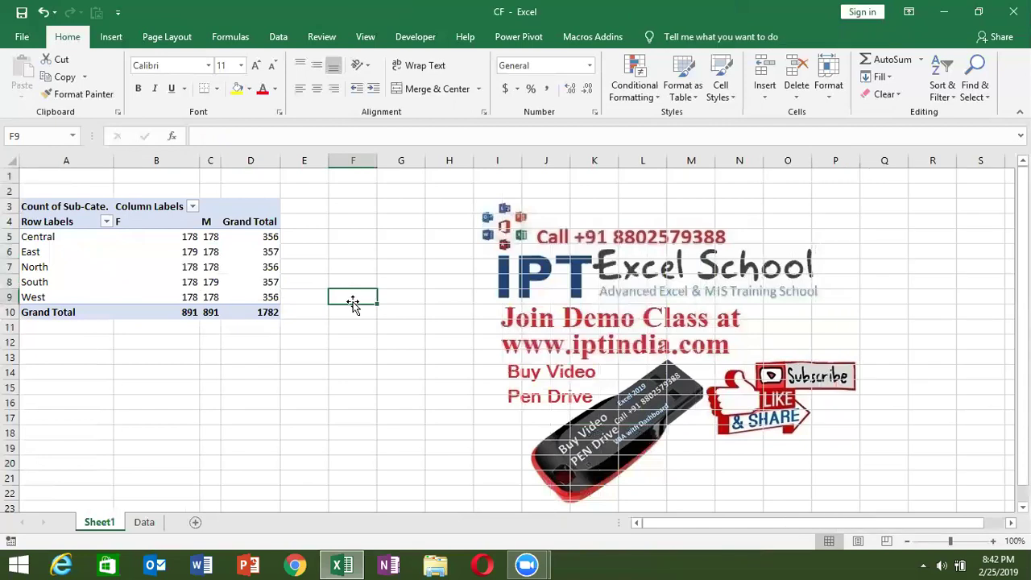
{"action": "left_click", "coordinate": [307, 322]}
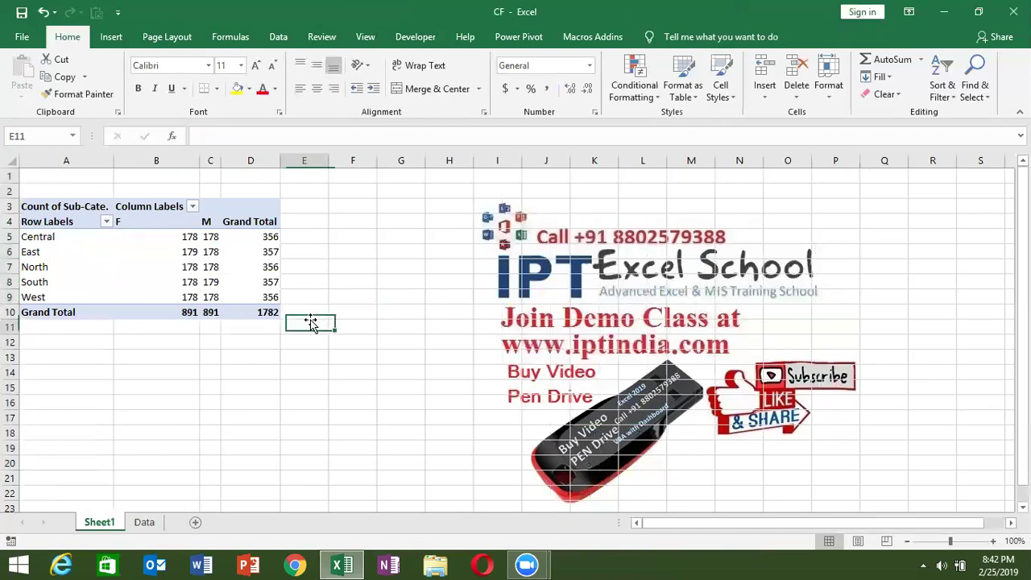
{"action": "left_click", "coordinate": [44, 223]}
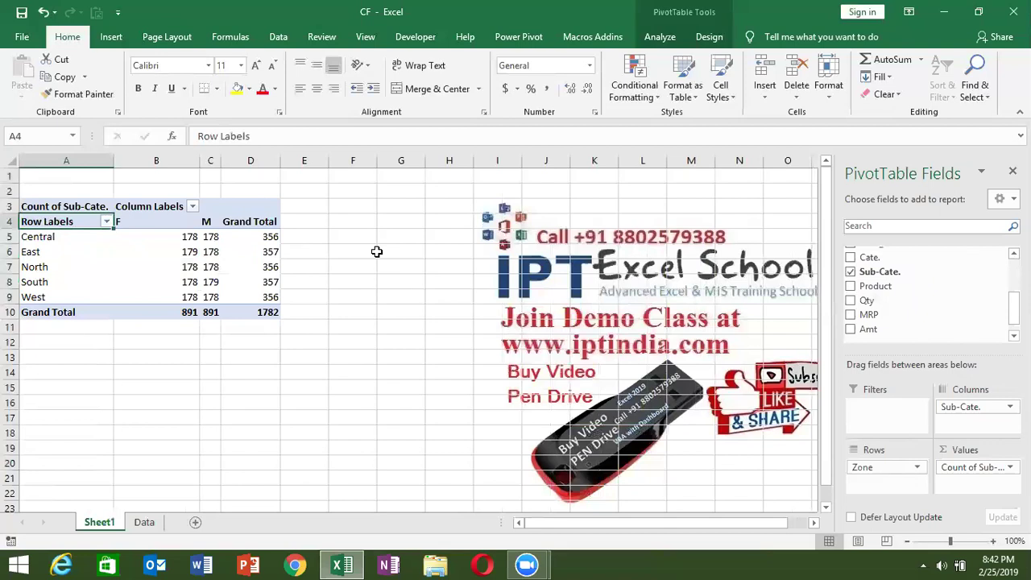
{"action": "type", "text": "Zom"}
{"action": "key", "text": "BackSpace"}
{"action": "type", "text": "ne"}
{"action": "key", "text": "Tab"}
{"action": "left_click", "coordinate": [227, 225]}
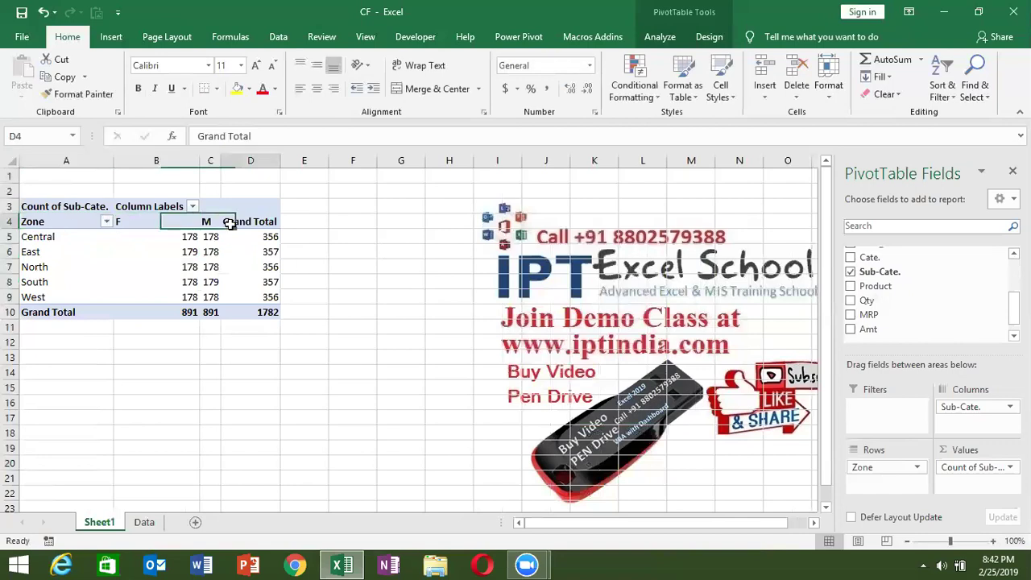
{"action": "left_click", "coordinate": [129, 210]}
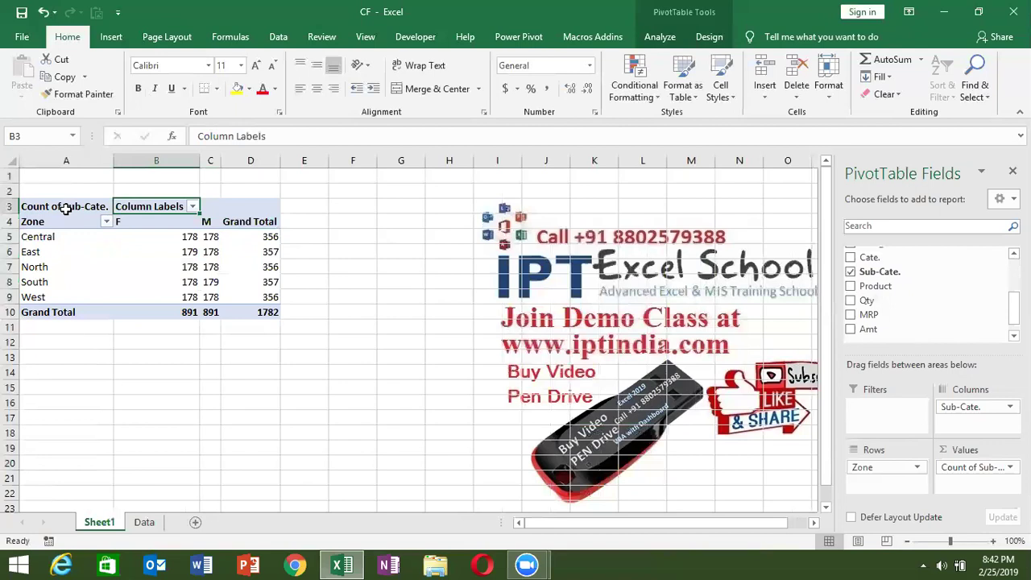
{"action": "type", "text": "Sub"}
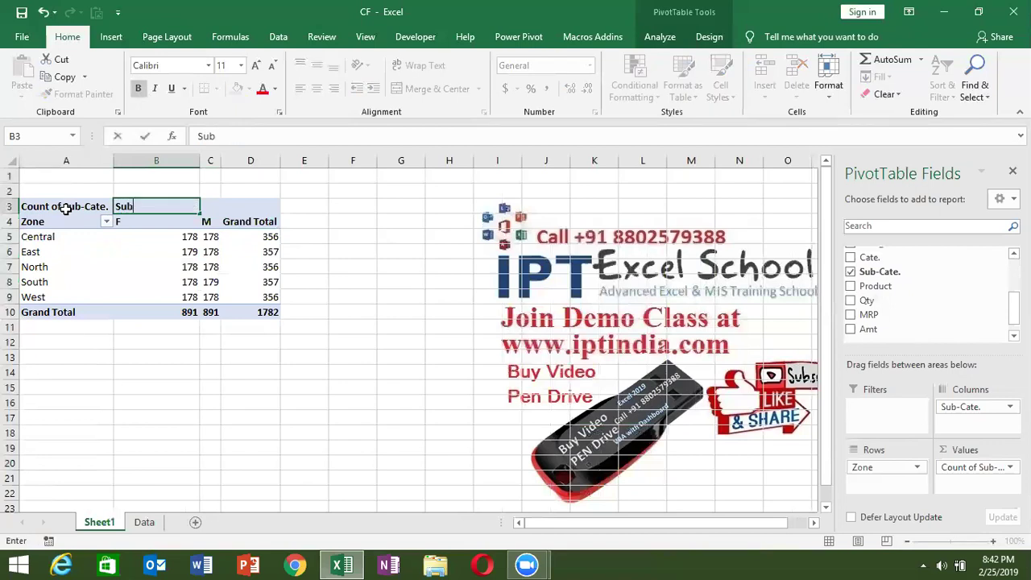
{"action": "type", "text": "-Cate"}
{"action": "key", "text": "Return"}
{"action": "left_click", "coordinate": [209, 267]}
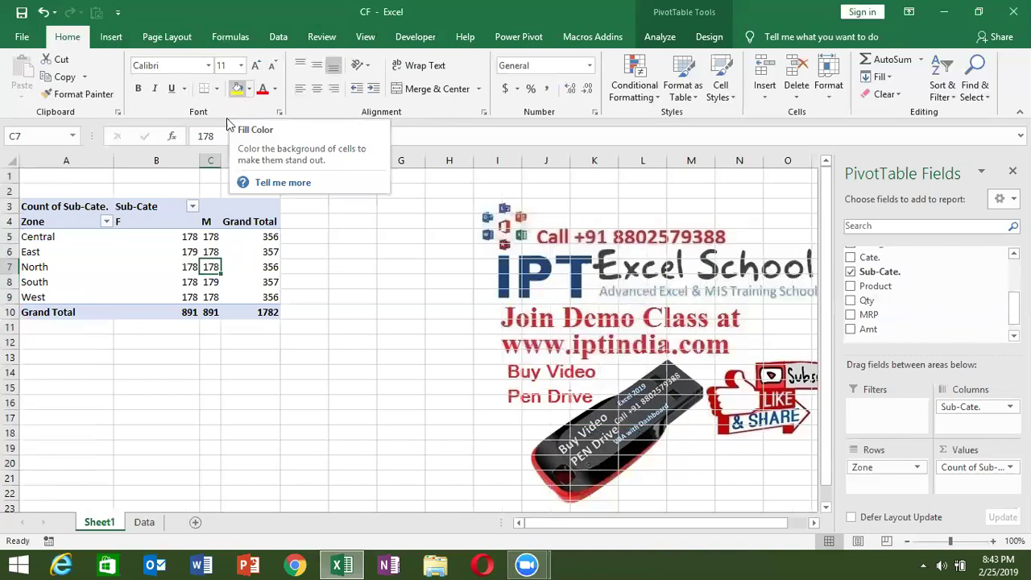
Refresh the pivot table, then select the West row and cells A10:A17 below it.
{"action": "right_click", "coordinate": [192, 270]}
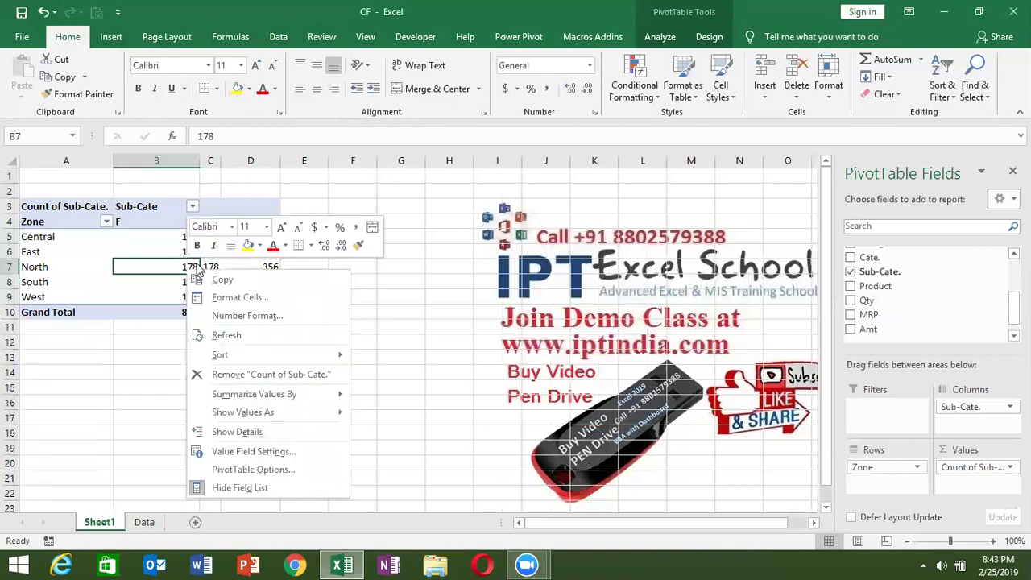
{"action": "left_click", "coordinate": [251, 334]}
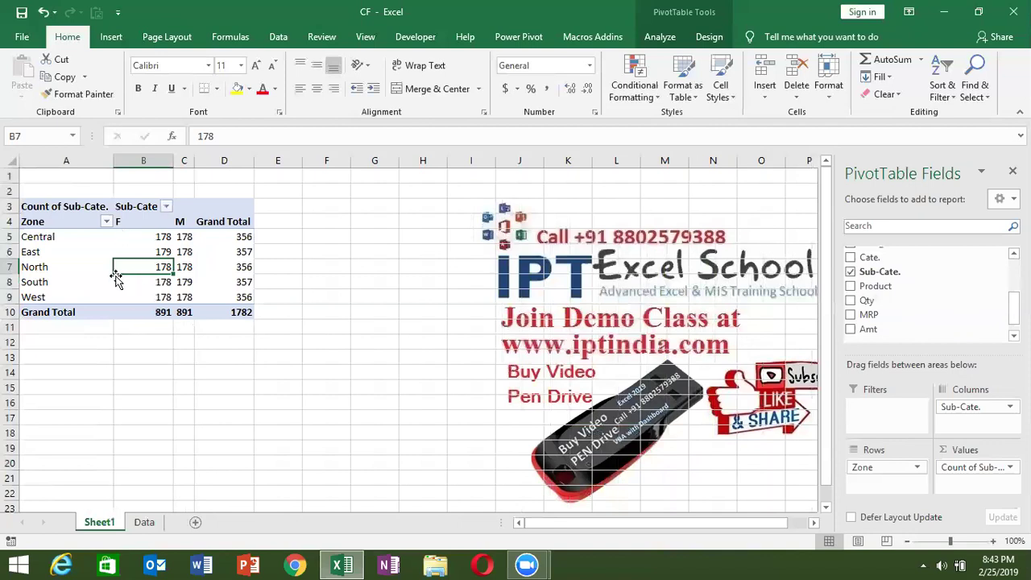
{"action": "mouse_move", "coordinate": [114, 275]}
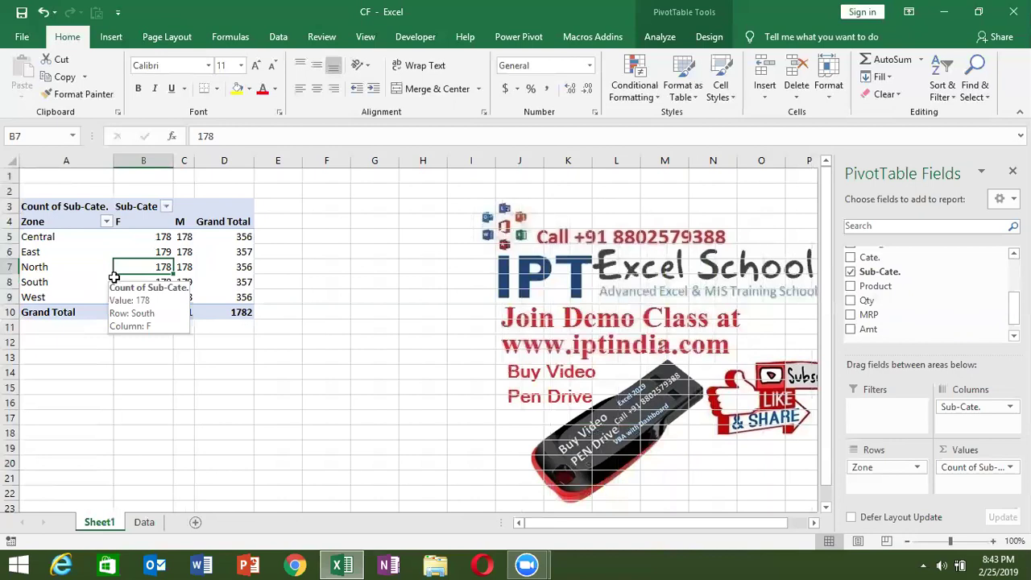
{"action": "left_click", "coordinate": [11, 297]}
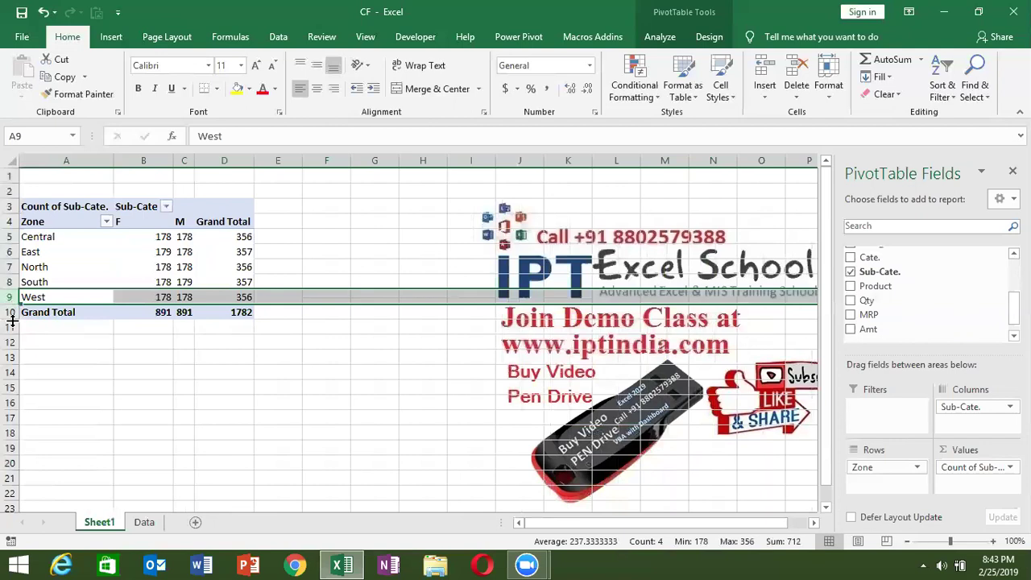
{"action": "left_click", "coordinate": [9, 418]}
{"action": "left_click_drag", "start_coordinate": [46, 419], "coordinate": [55, 322]}
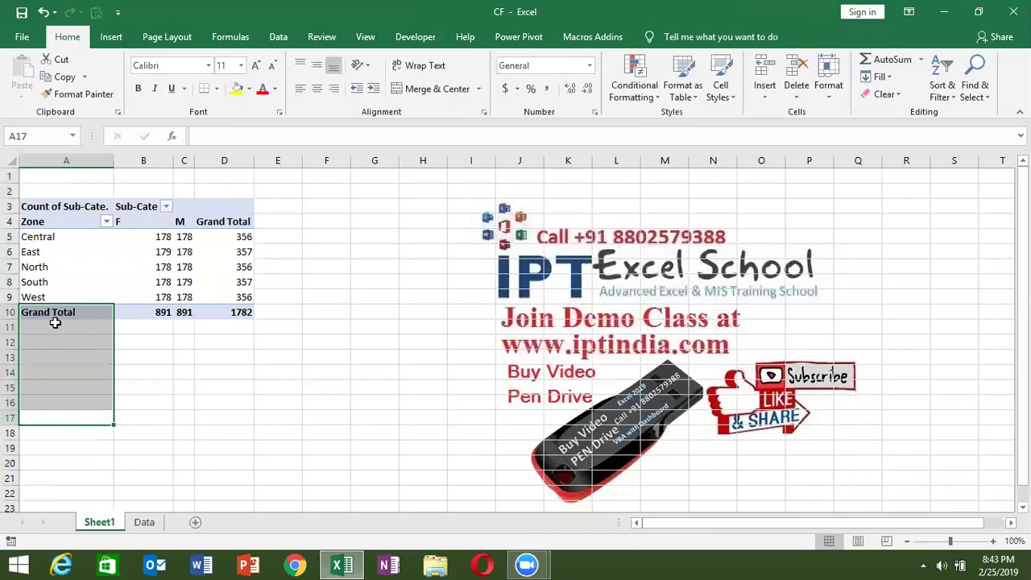
Skip North's detail prompt and apply a Light blue PivotTable style with blue borders and labels.
{"action": "double_click", "coordinate": [58, 266]}
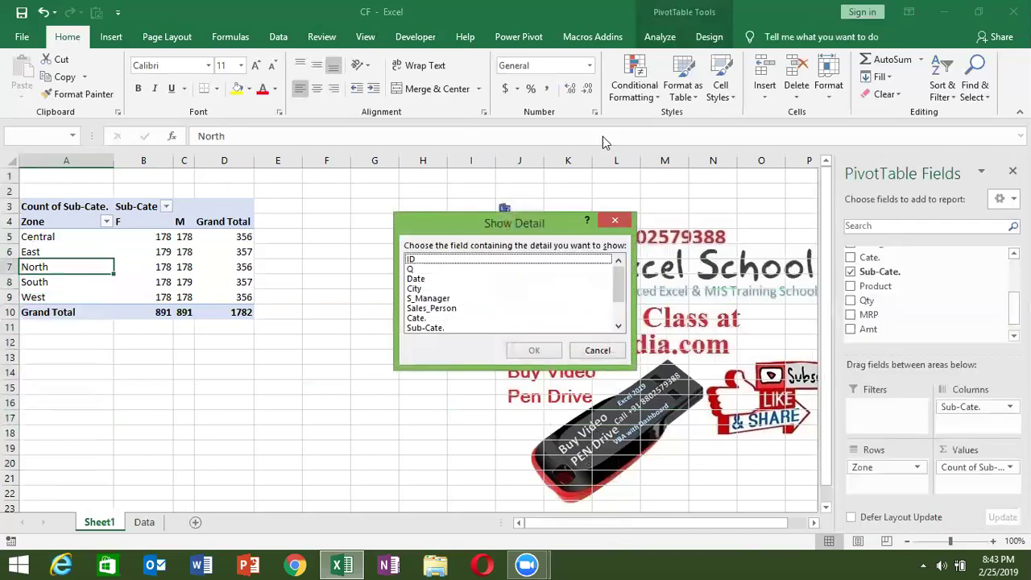
{"action": "left_click", "coordinate": [615, 220]}
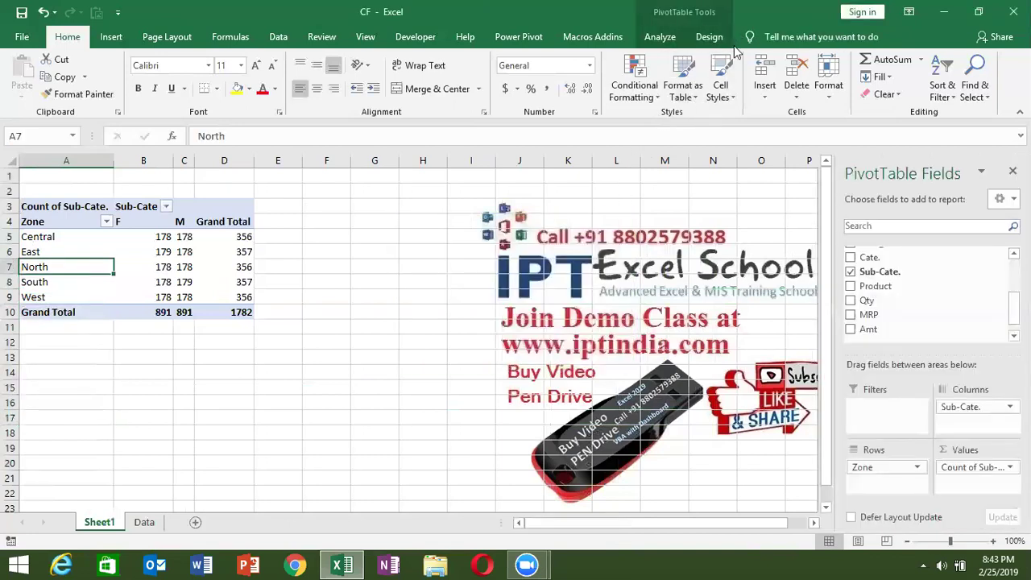
{"action": "left_click", "coordinate": [711, 37]}
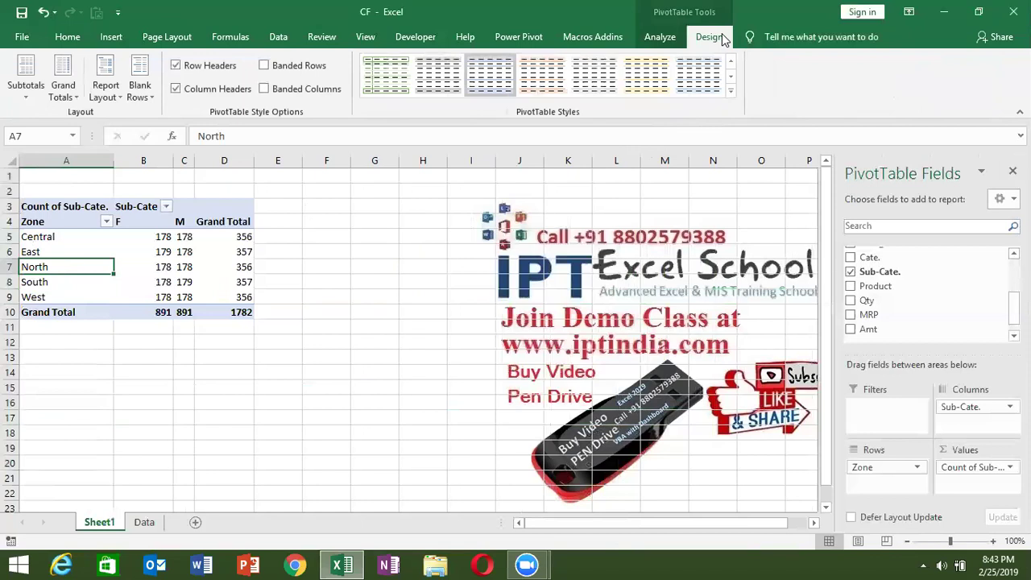
{"action": "left_click", "coordinate": [731, 91]}
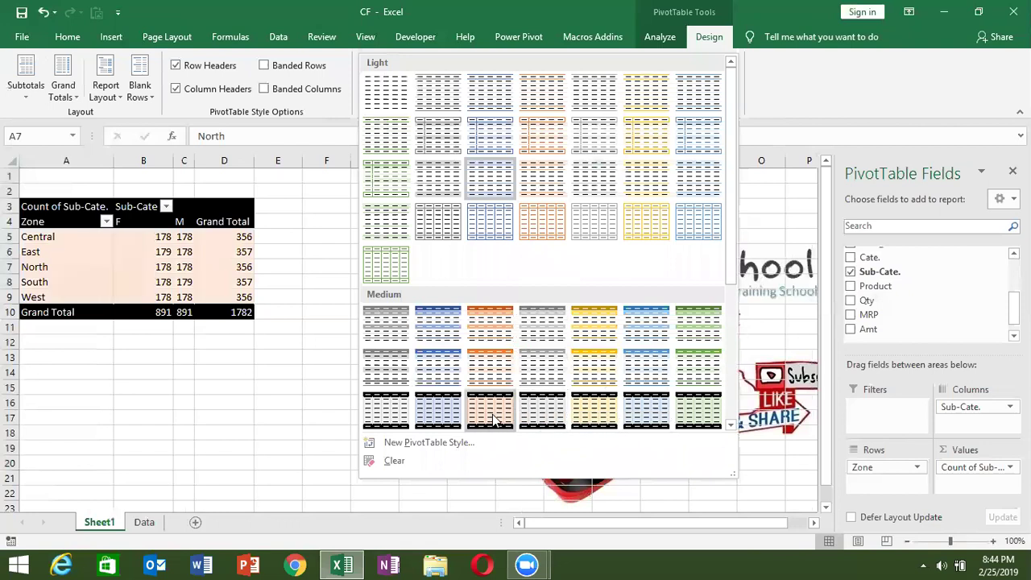
{"action": "scroll", "coordinate": [493, 415], "scroll_direction": "down", "scroll_amount": 3}
{"action": "scroll", "coordinate": [499, 409], "scroll_direction": "down", "scroll_amount": 3}
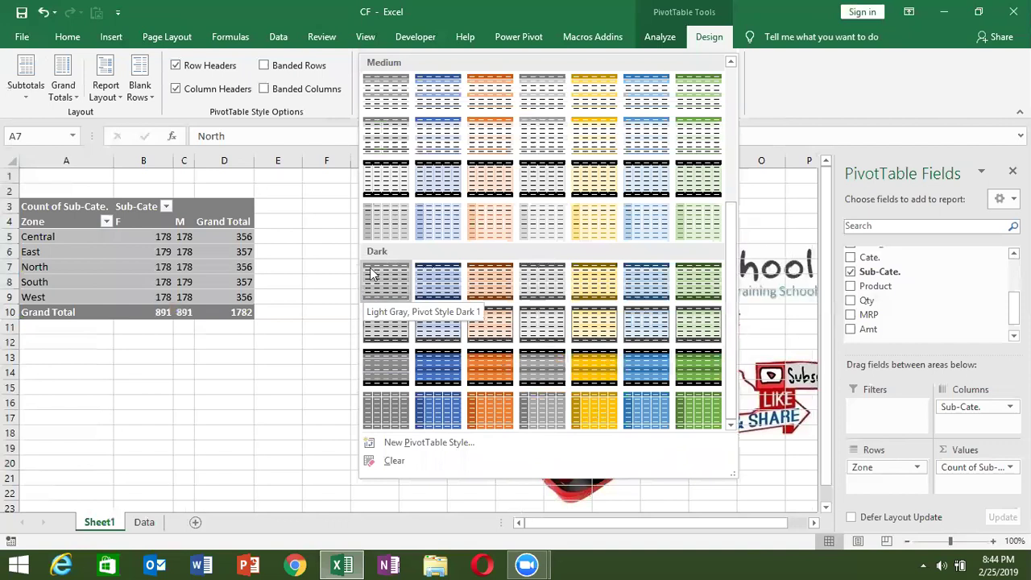
{"action": "scroll", "coordinate": [474, 302], "scroll_direction": "up", "scroll_amount": 3}
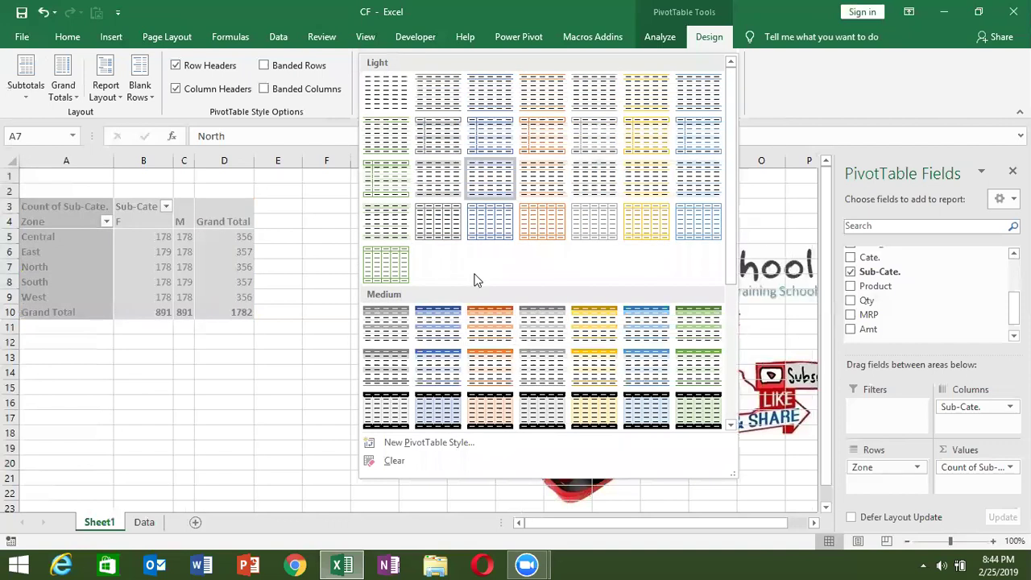
{"action": "left_click", "coordinate": [463, 140]}
{"action": "left_click", "coordinate": [299, 330]}
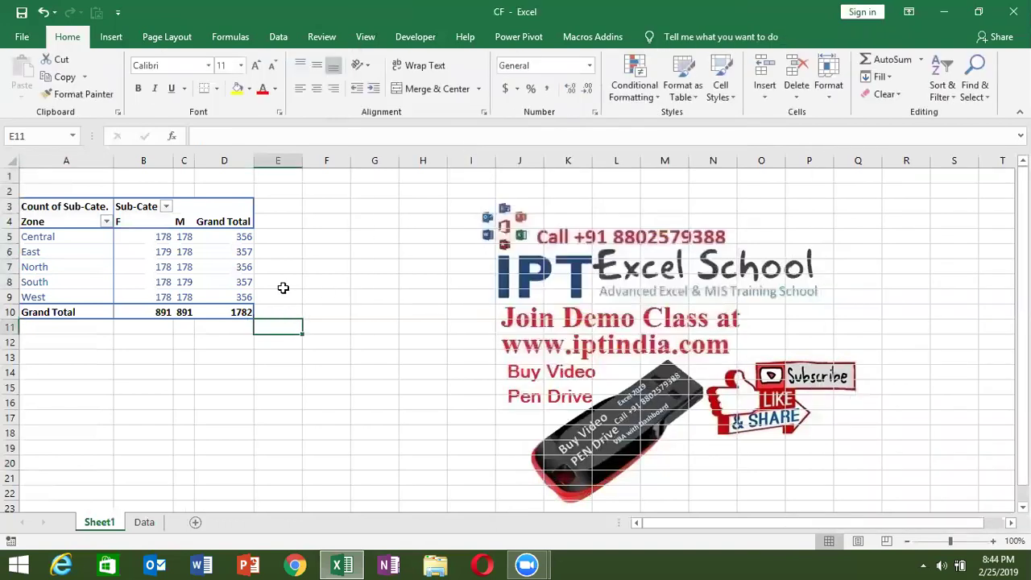
{"action": "left_click", "coordinate": [241, 263]}
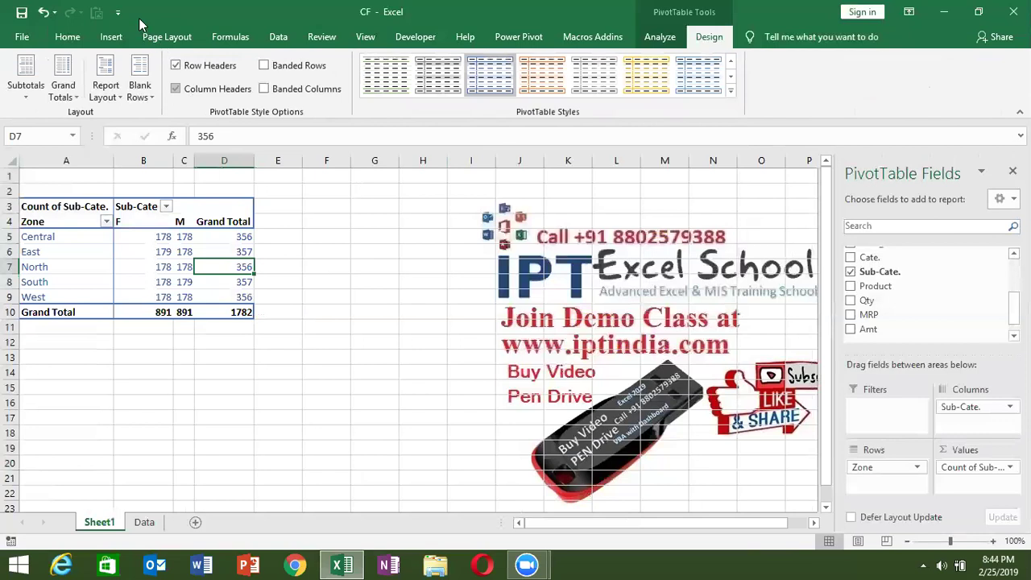
Insert a clustered column PivotChart of the zone counts beside the table, then go to the Data sheet.
{"action": "left_click", "coordinate": [661, 38]}
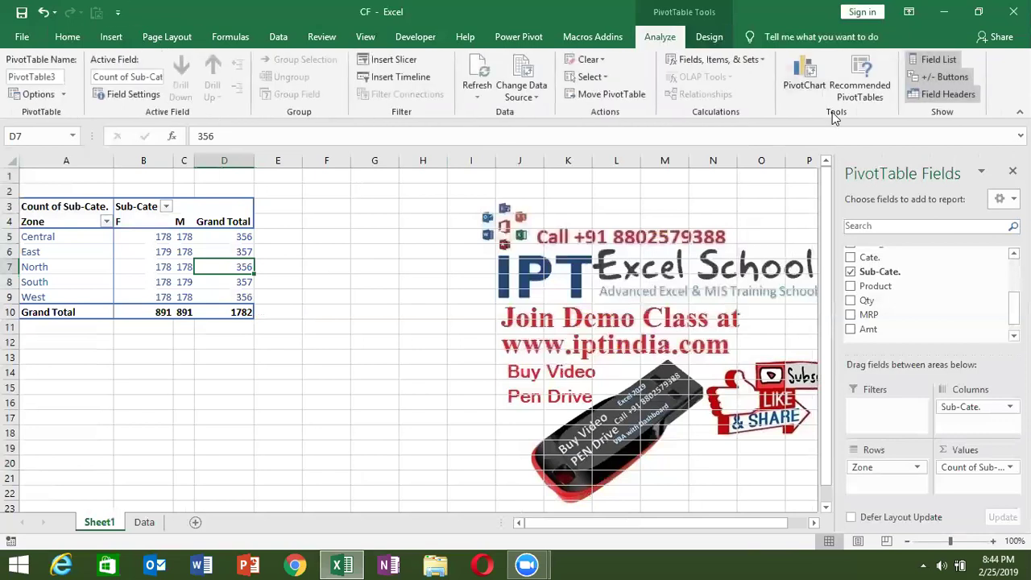
{"action": "left_click", "coordinate": [107, 37]}
{"action": "left_click", "coordinate": [400, 60]}
{"action": "left_click", "coordinate": [412, 108]}
{"action": "left_click_drag", "start_coordinate": [367, 258], "coordinate": [410, 201]}
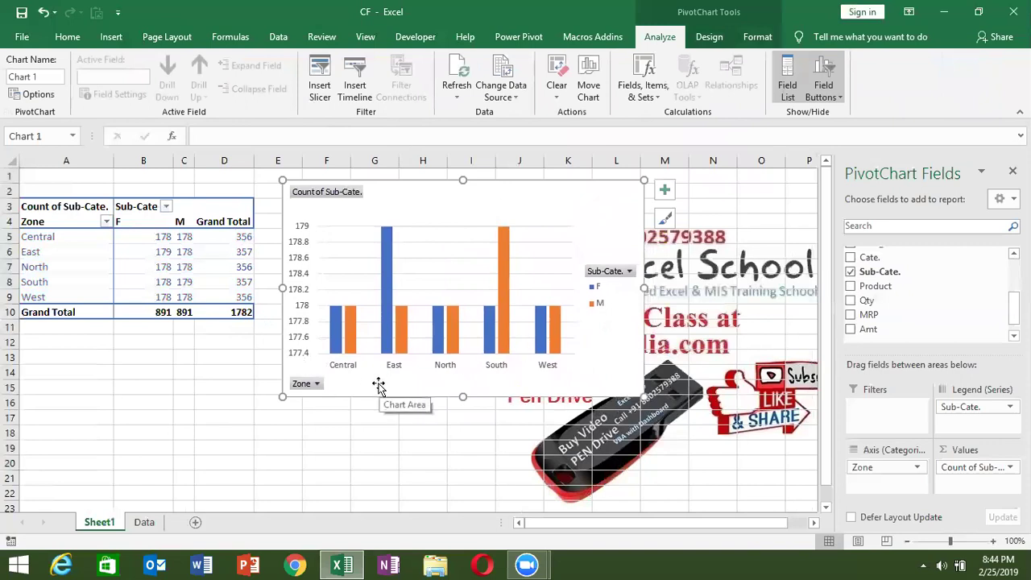
{"action": "mouse_move", "coordinate": [404, 322]}
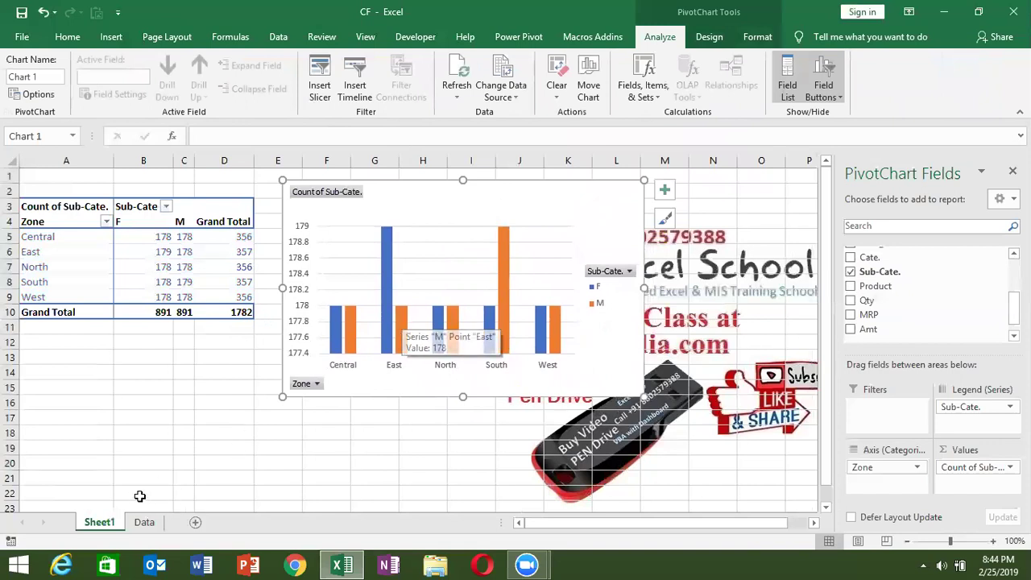
{"action": "left_click", "coordinate": [145, 523]}
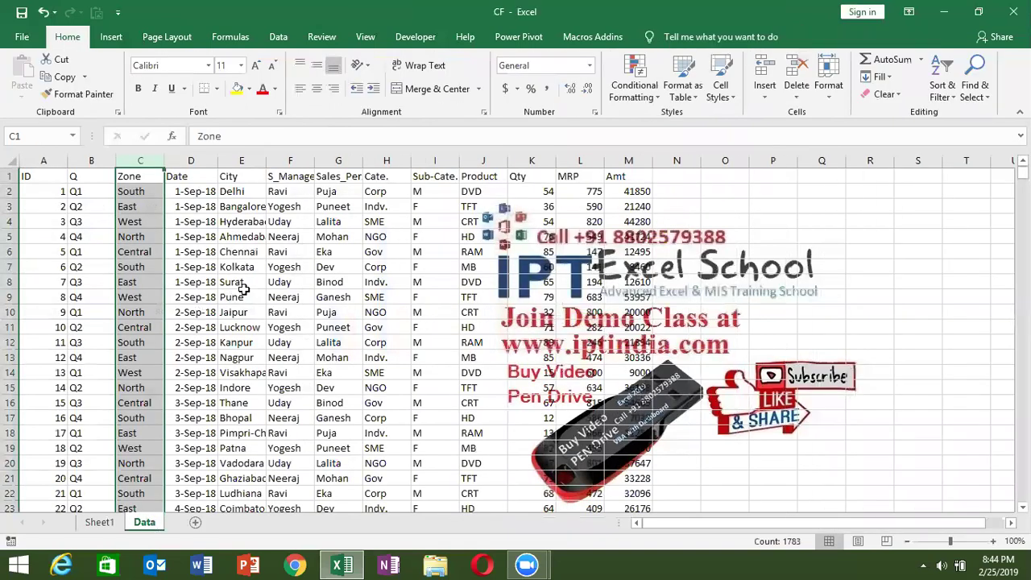
{"action": "left_click", "coordinate": [276, 280]}
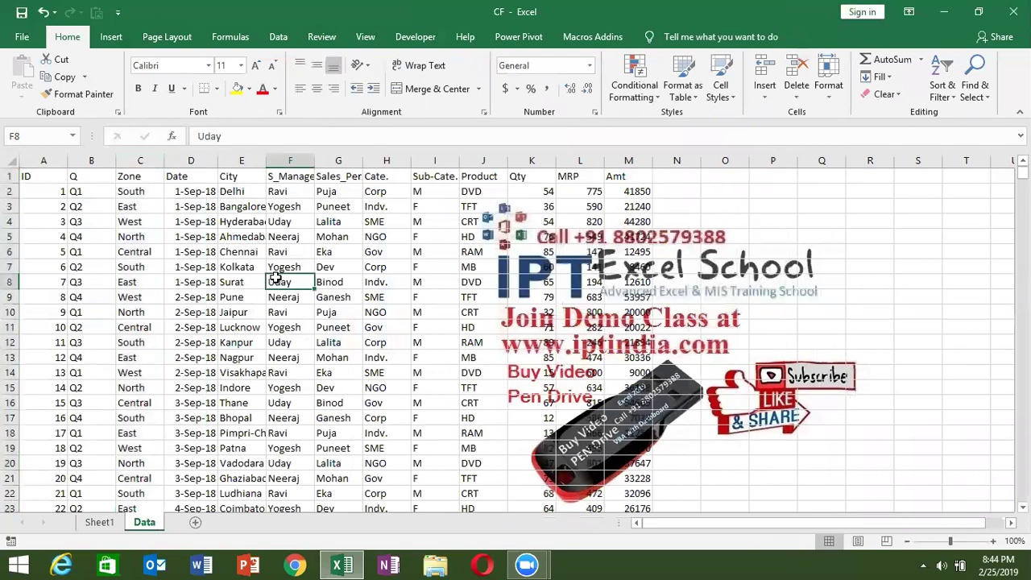
{"action": "left_click", "coordinate": [240, 161]}
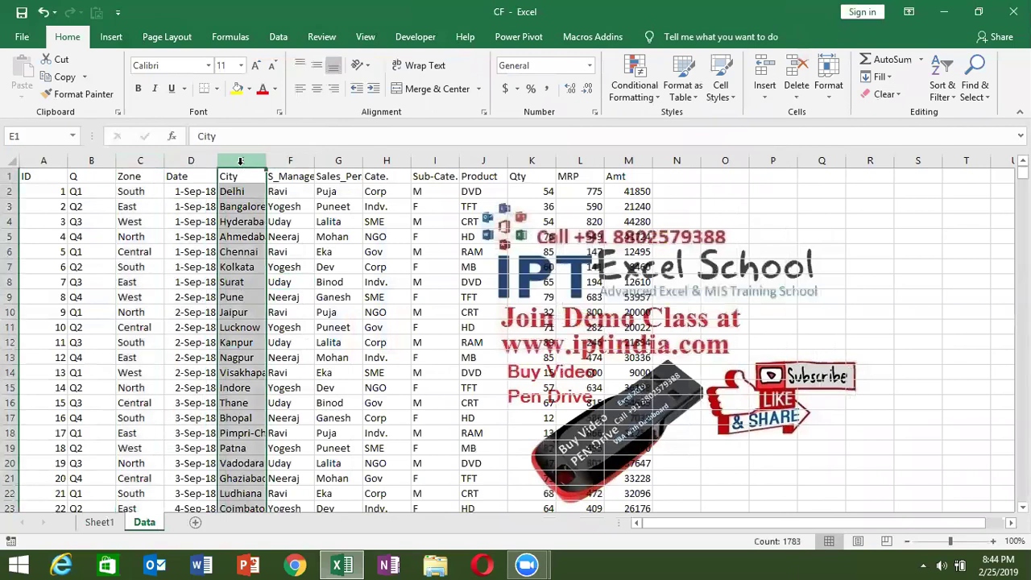
{"action": "left_click", "coordinate": [390, 157]}
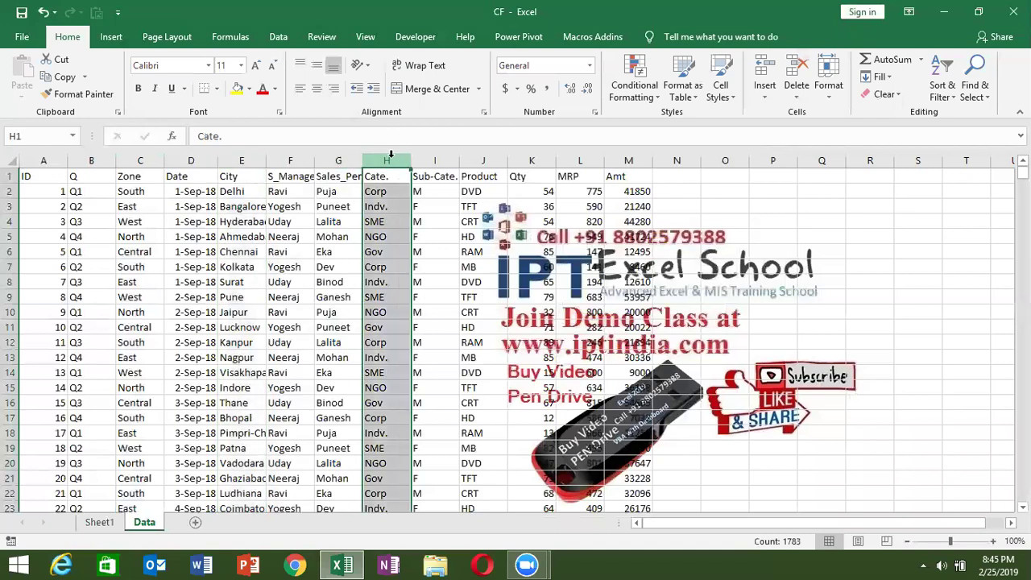
{"action": "left_click", "coordinate": [546, 154]}
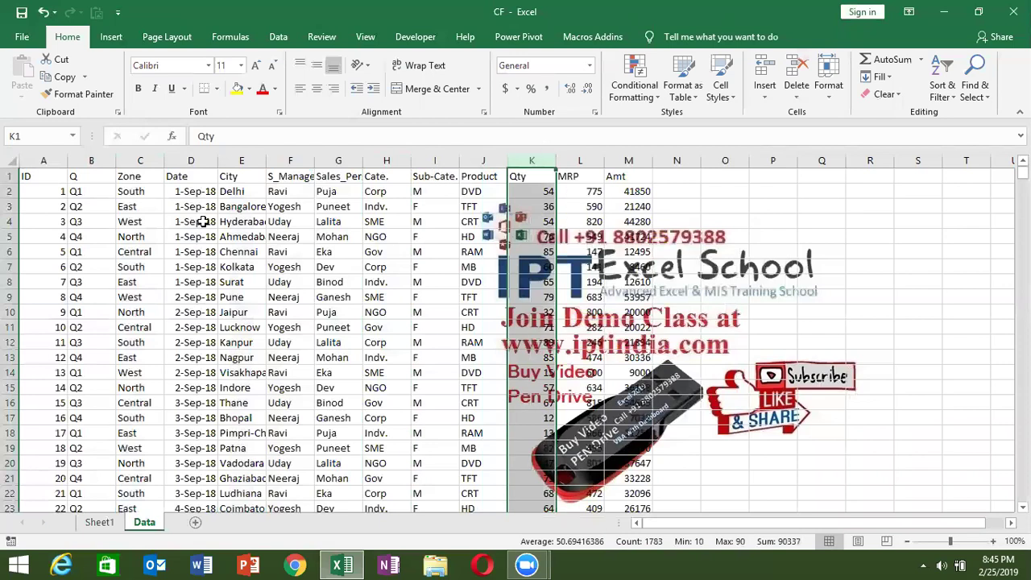
{"action": "left_click", "coordinate": [265, 161]}
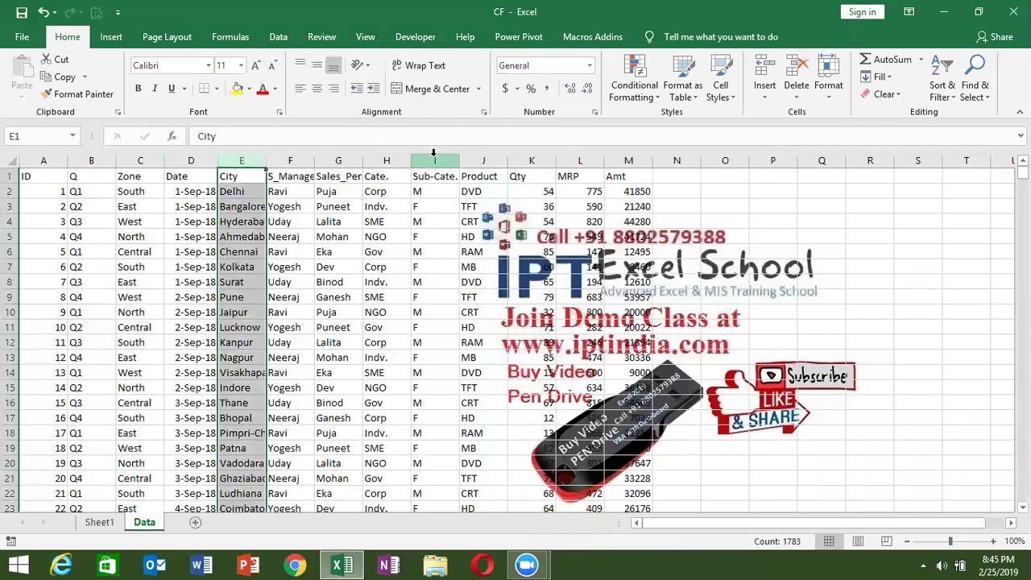
{"action": "left_click", "coordinate": [382, 160]}
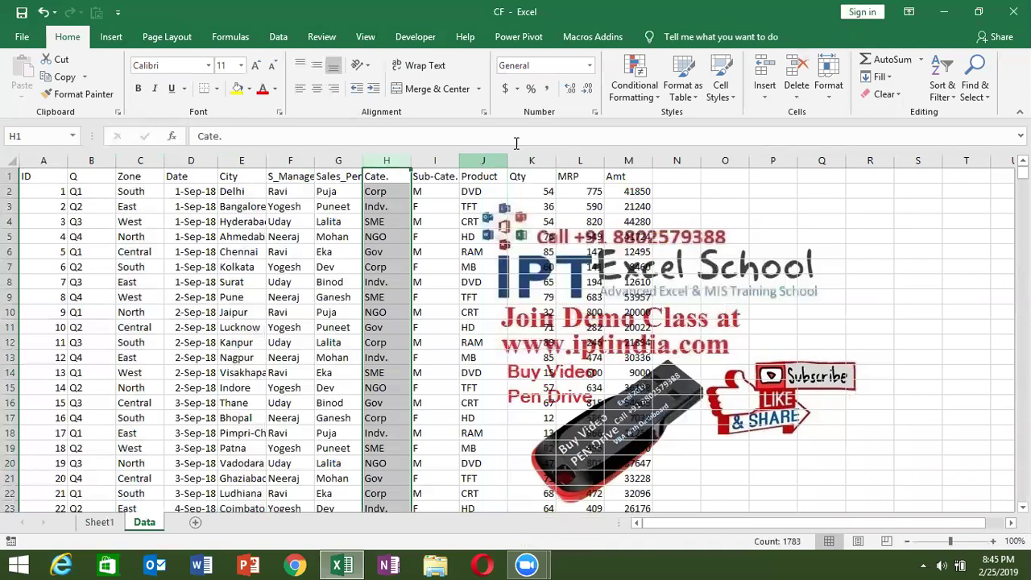
{"action": "left_click", "coordinate": [185, 187]}
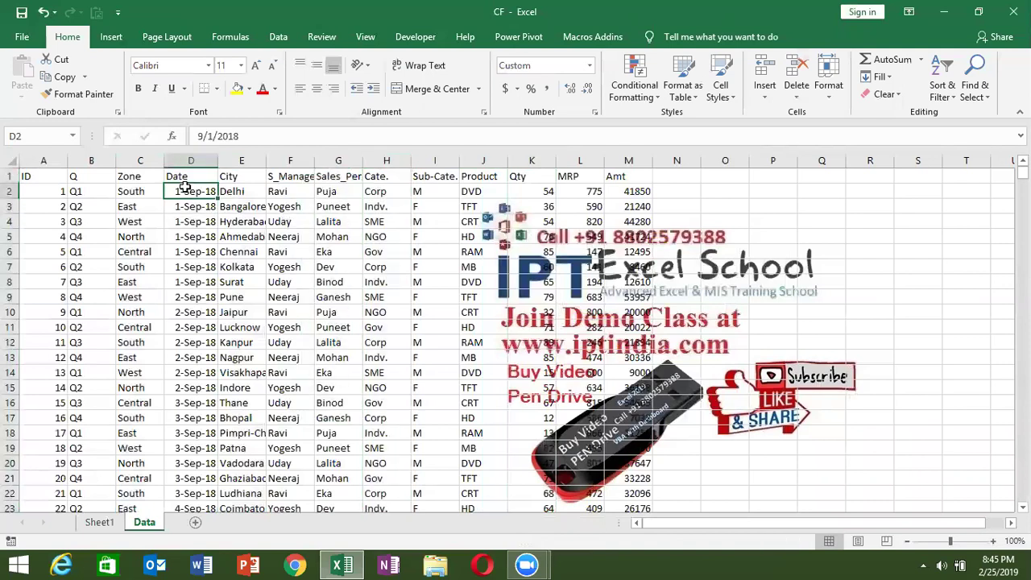
Create a new PivotTable from the data range on a new worksheet.
{"action": "left_click", "coordinate": [111, 37]}
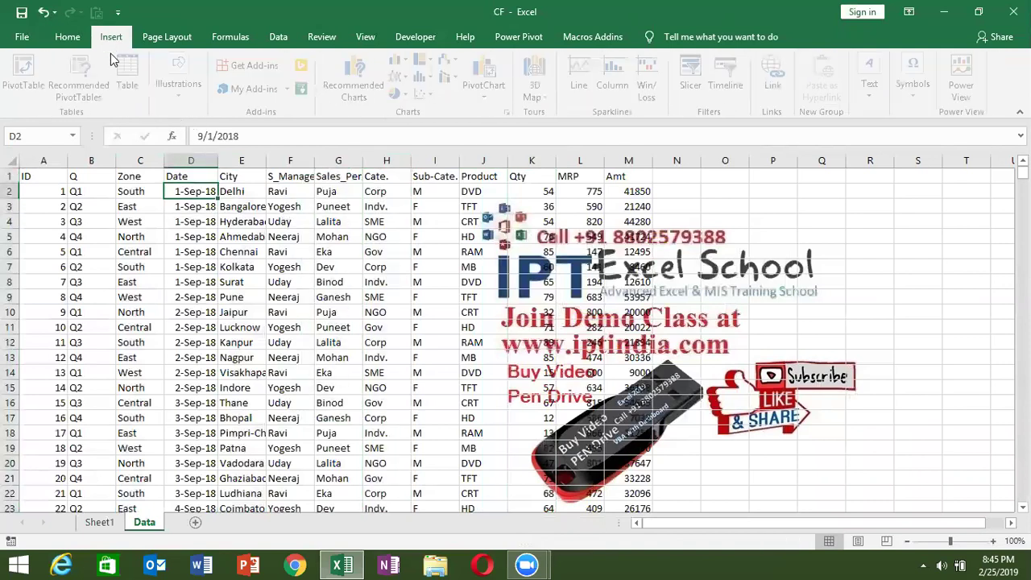
{"action": "left_click", "coordinate": [26, 87]}
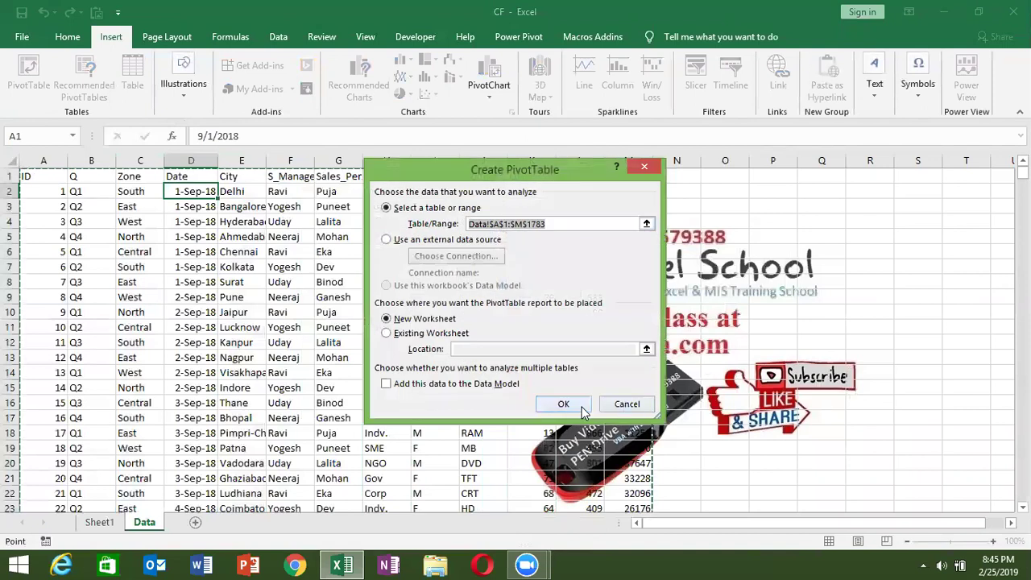
{"action": "left_click", "coordinate": [568, 404]}
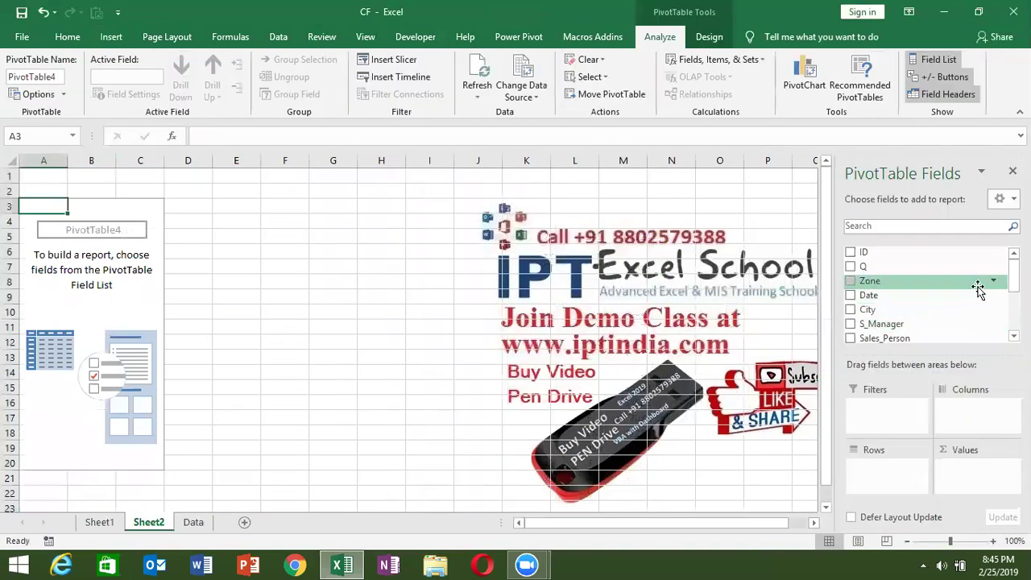
Put Cate. in Rows and Qty in Values, totalling Qty for Corp, Gov, Indv., NGO and SME.
{"action": "scroll", "coordinate": [981, 290], "scroll_direction": "down", "scroll_amount": 1}
{"action": "scroll", "coordinate": [981, 290], "scroll_direction": "down", "scroll_amount": 1}
{"action": "scroll", "coordinate": [982, 290], "scroll_direction": "down", "scroll_amount": 1}
{"action": "scroll", "coordinate": [981, 290], "scroll_direction": "down", "scroll_amount": 1}
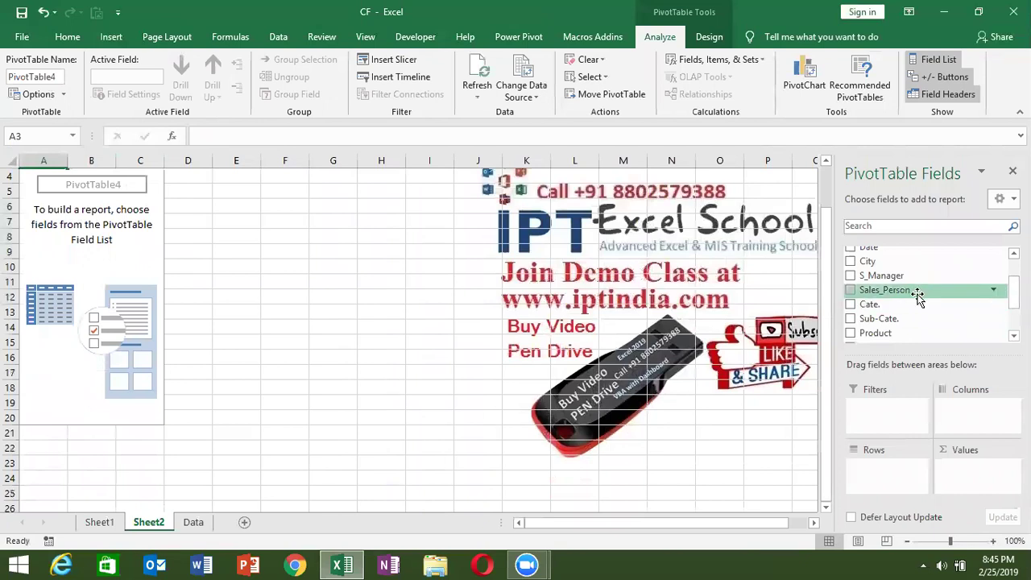
{"action": "left_click_drag", "start_coordinate": [914, 305], "coordinate": [884, 481]}
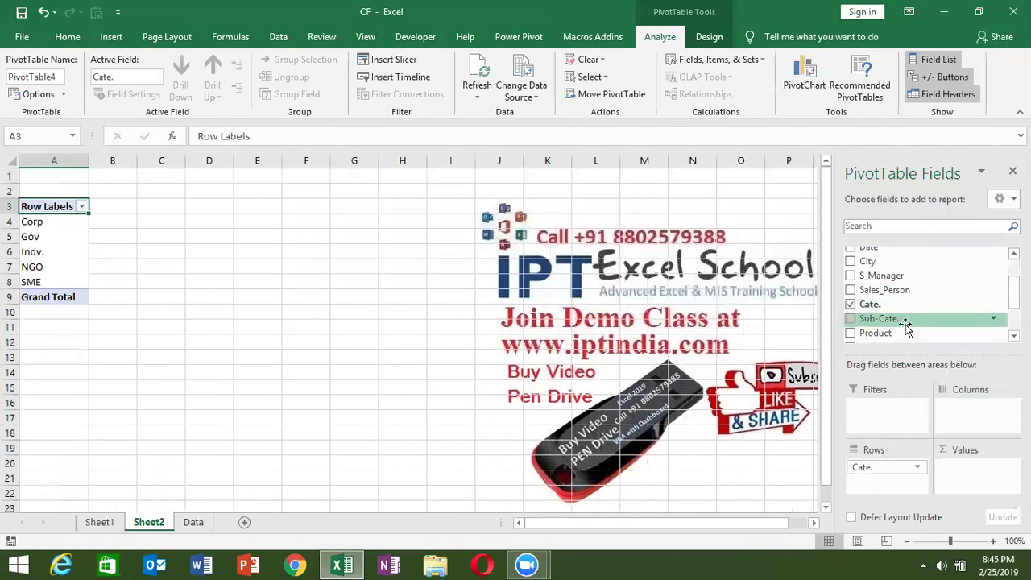
{"action": "left_click_drag", "start_coordinate": [1013, 292], "coordinate": [1008, 318]}
{"action": "left_click_drag", "start_coordinate": [886, 287], "coordinate": [968, 462]}
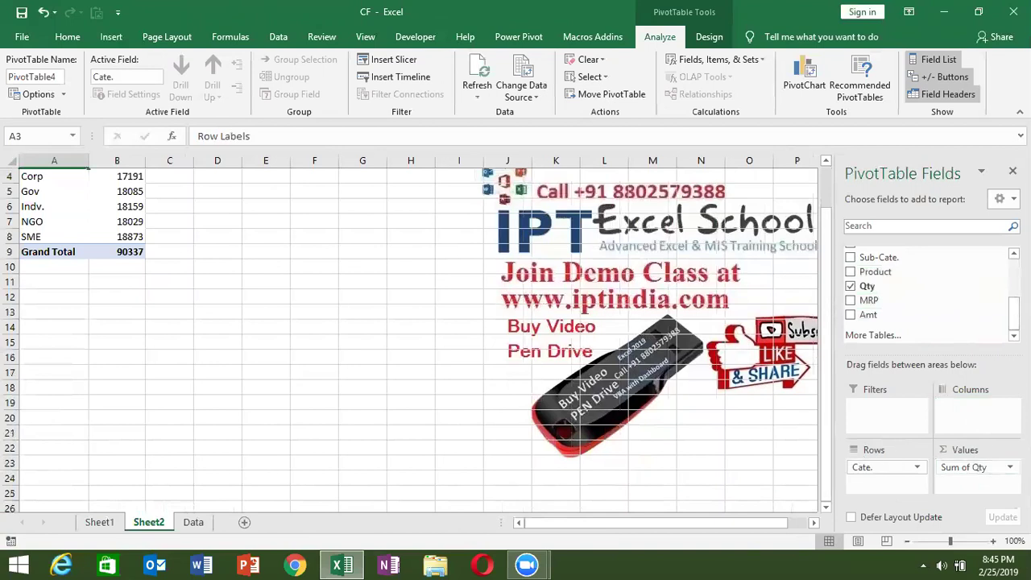
{"action": "left_click", "coordinate": [1010, 467]}
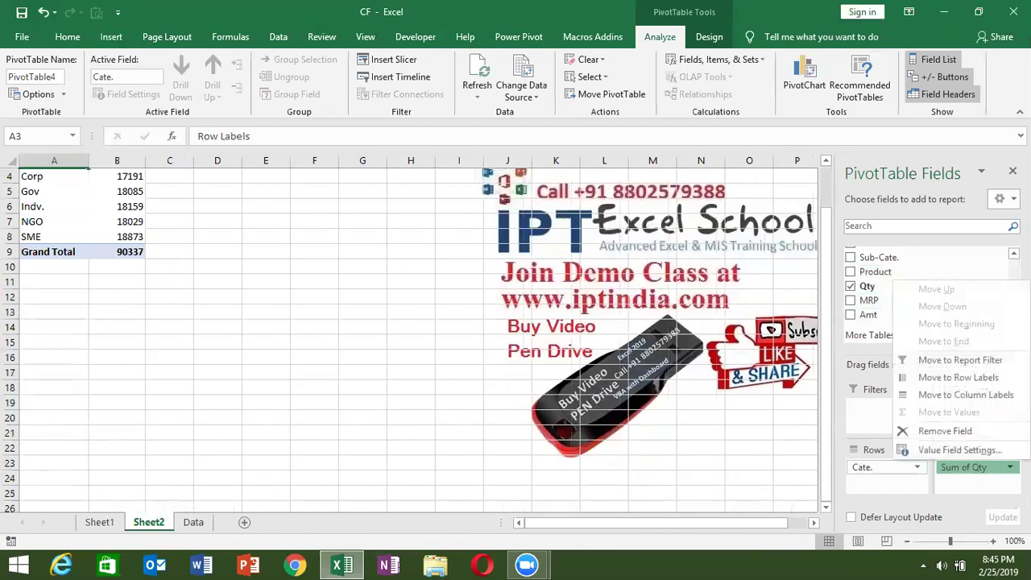
{"action": "left_click", "coordinate": [983, 453]}
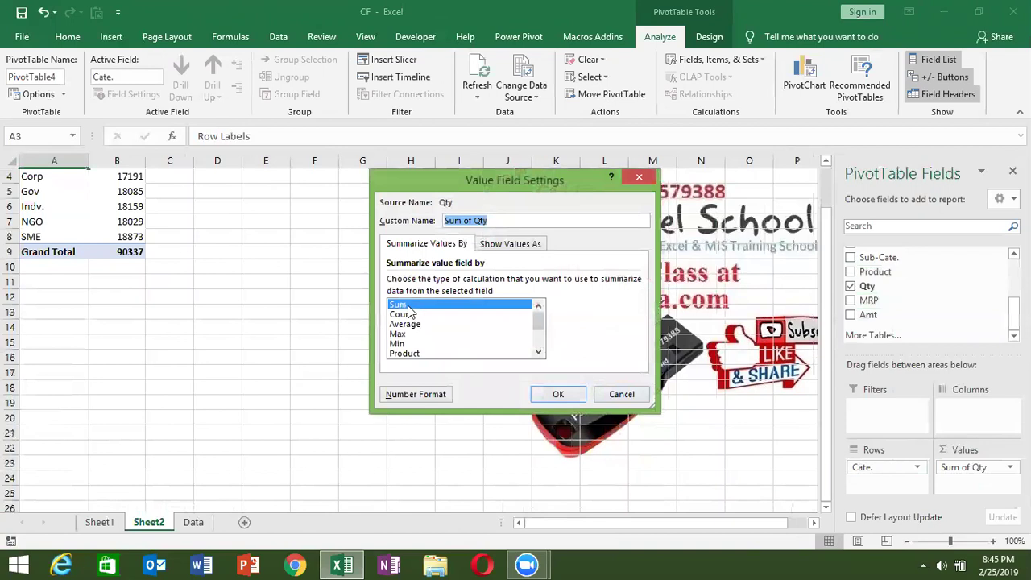
{"action": "left_click", "coordinate": [634, 184]}
{"action": "scroll", "coordinate": [442, 253], "scroll_direction": "up", "scroll_amount": 1}
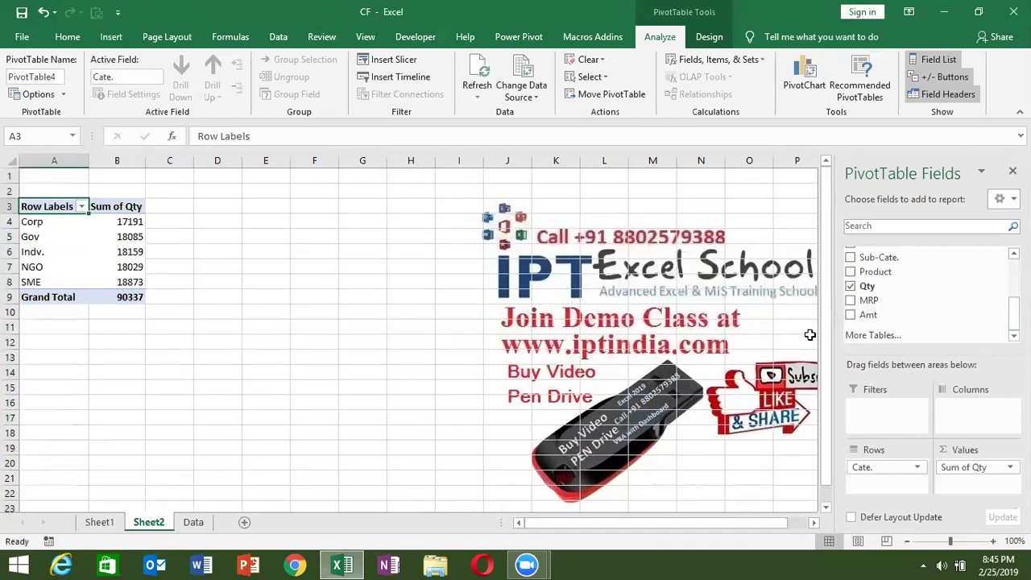
{"action": "left_click", "coordinate": [100, 524]}
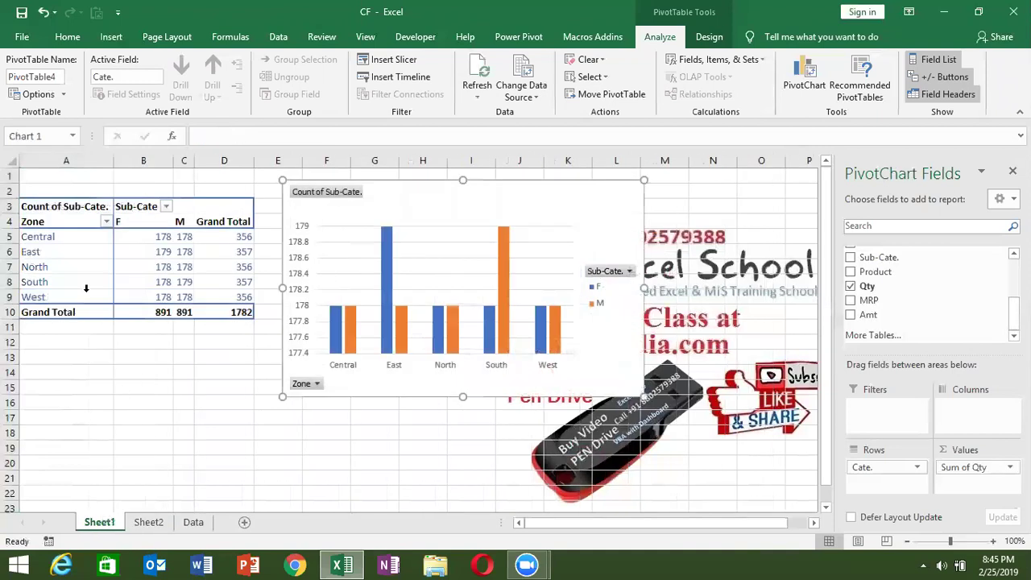
{"action": "left_click", "coordinate": [86, 288]}
{"action": "left_click_drag", "start_coordinate": [143, 224], "coordinate": [274, 219]}
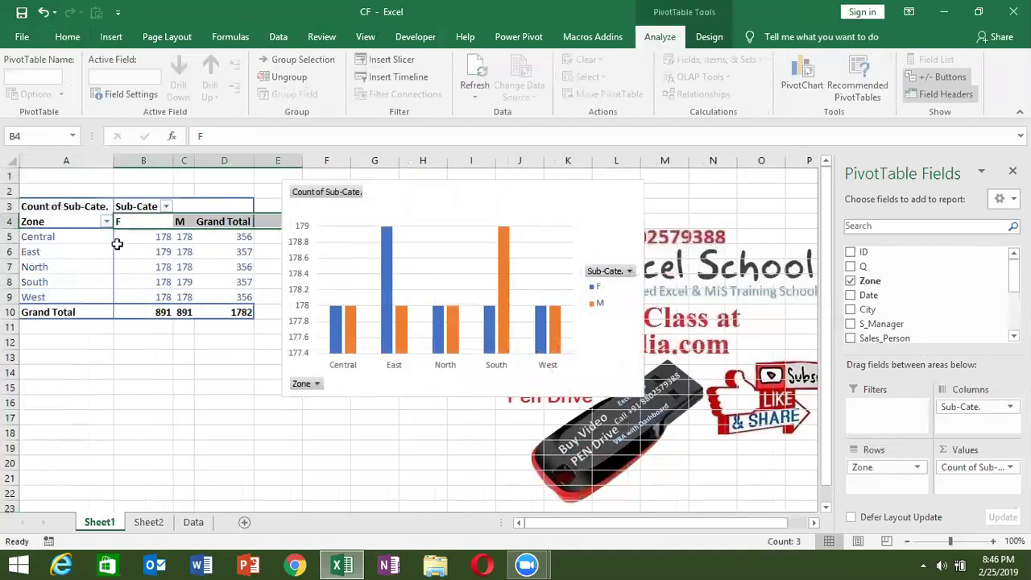
{"action": "left_click_drag", "start_coordinate": [64, 251], "coordinate": [65, 268]}
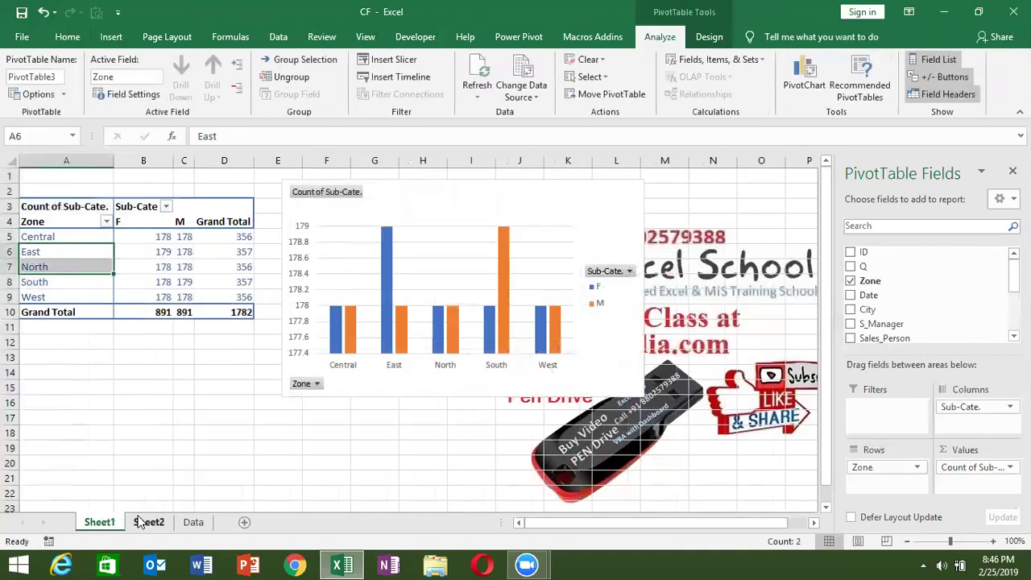
{"action": "left_click", "coordinate": [140, 522]}
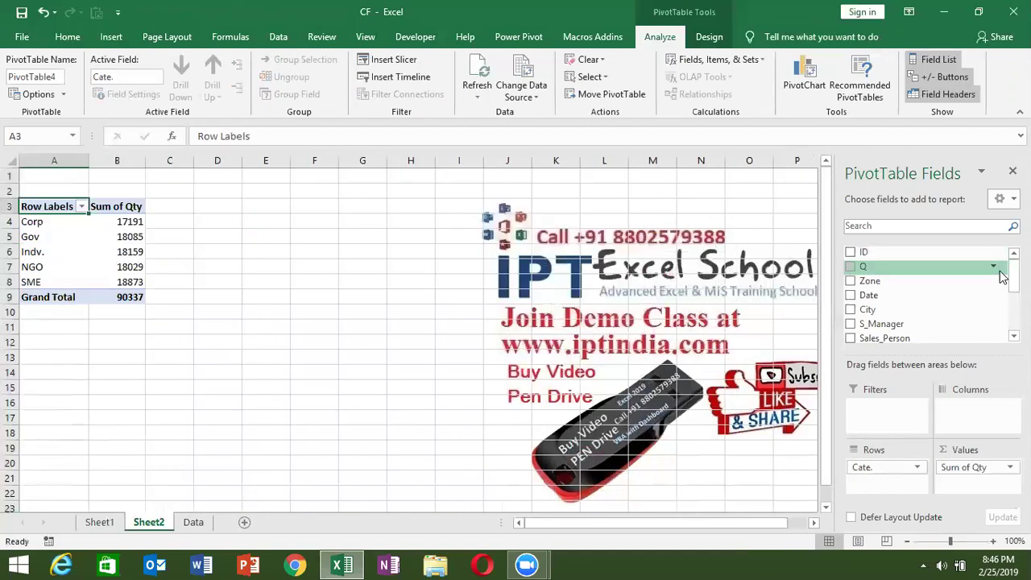
Add City as the pivot's column field, splitting category Qty totals across cities.
{"action": "left_click_drag", "start_coordinate": [1013, 274], "coordinate": [1014, 282]}
{"action": "left_click_drag", "start_coordinate": [924, 297], "coordinate": [975, 415]}
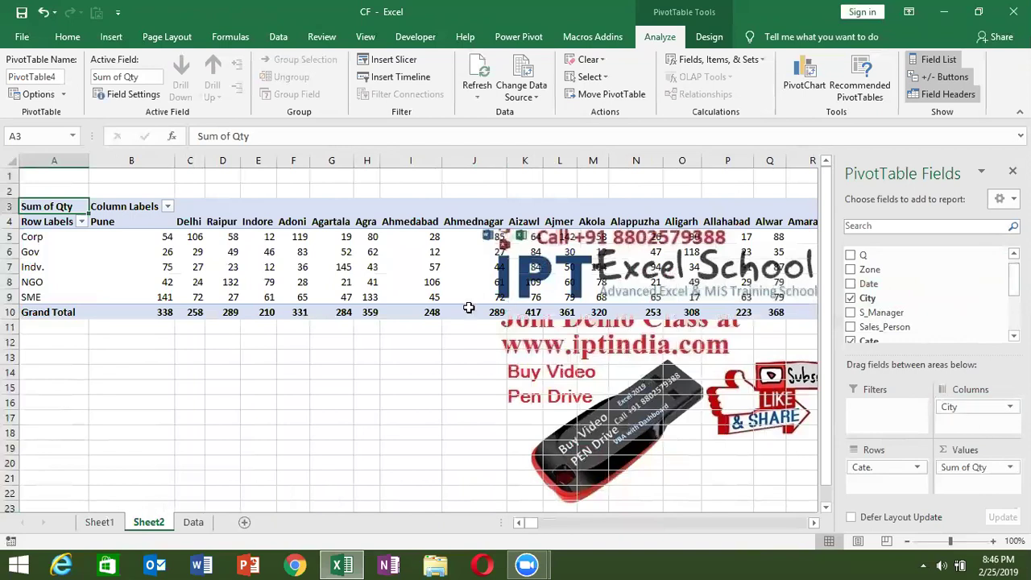
{"action": "left_click", "coordinate": [326, 255]}
Scan along the city column headings from Adoni and jump back to the start of the row.
{"action": "left_click", "coordinate": [303, 212]}
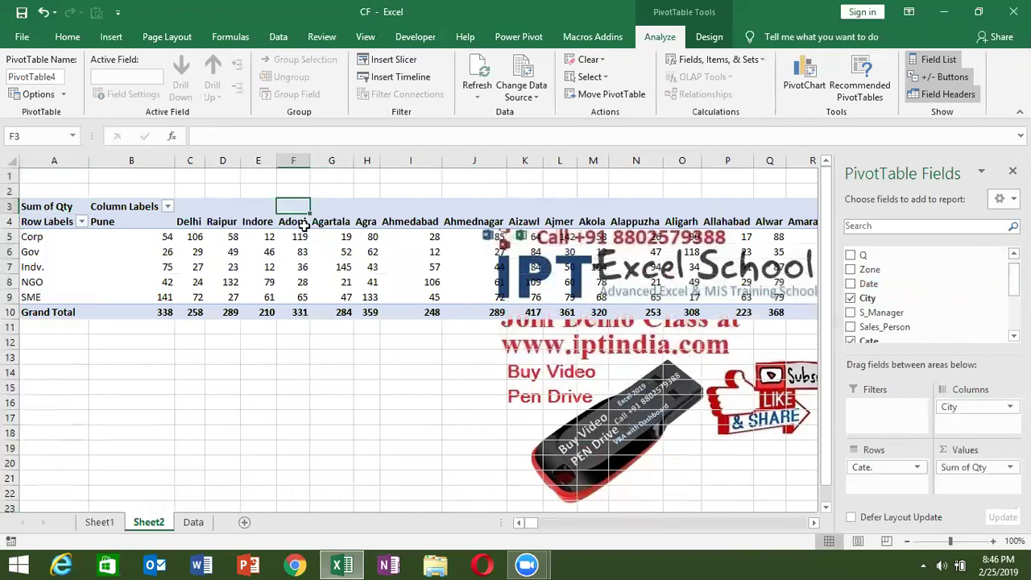
{"action": "left_click", "coordinate": [303, 226]}
{"action": "key", "text": "Right"}
{"action": "key", "text": "Right"}
{"action": "key", "text": "Right"}
{"action": "key", "text": "Right"}
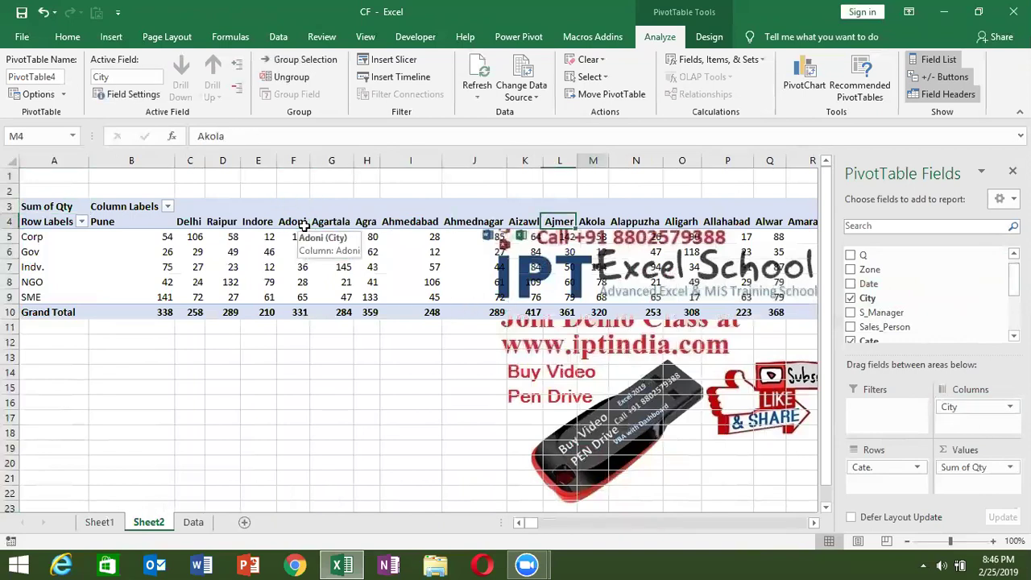
{"action": "key", "text": "Right"}
{"action": "key", "text": "Right"}
{"action": "key", "text": "Right"}
{"action": "key", "text": "Right"}
{"action": "key", "text": "Right"}
{"action": "key", "text": "Right"}
{"action": "key", "text": "Right"}
{"action": "key", "text": "Right"}
{"action": "key", "text": "Right"}
{"action": "key", "text": "Right"}
{"action": "key", "text": "Right"}
{"action": "key", "text": "Right"}
{"action": "key", "text": "Right"}
{"action": "key", "text": "Right"}
{"action": "key", "text": "Right"}
{"action": "key", "text": "Right"}
{"action": "key", "text": "Right"}
{"action": "key", "text": "Right"}
{"action": "key", "text": "Right"}
{"action": "key", "text": "Right"}
{"action": "key", "text": "Right"}
{"action": "key", "text": "Right"}
{"action": "key", "text": "Right"}
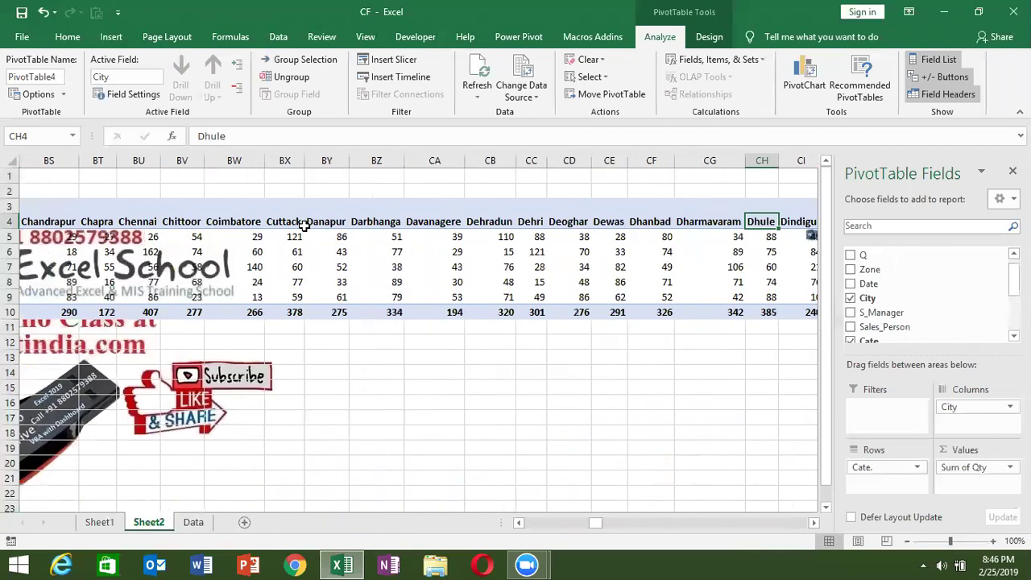
{"action": "key", "text": "Right"}
{"action": "key", "text": "Right"}
{"action": "key", "text": "Right"}
{"action": "key", "text": "Right"}
{"action": "key", "text": "Right"}
{"action": "key", "text": "Right"}
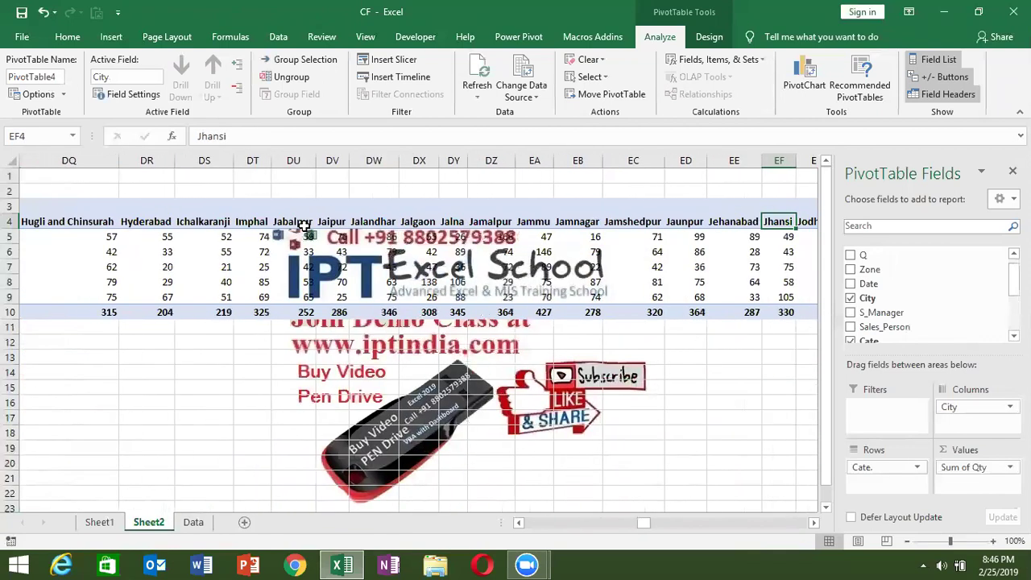
{"action": "key", "text": "Right"}
{"action": "key", "text": "Right"}
{"action": "key", "text": "Right"}
{"action": "key", "text": "Right"}
{"action": "key", "text": "Right"}
{"action": "key", "text": "Right"}
{"action": "key", "text": "Right"}
{"action": "key", "text": "Right"}
{"action": "key", "text": "Right"}
{"action": "key", "text": "Right"}
{"action": "key", "text": "Right"}
{"action": "key", "text": "Right"}
{"action": "key", "text": "Right"}
{"action": "key", "text": "Right"}
{"action": "key", "text": "Right"}
{"action": "key", "text": "Right"}
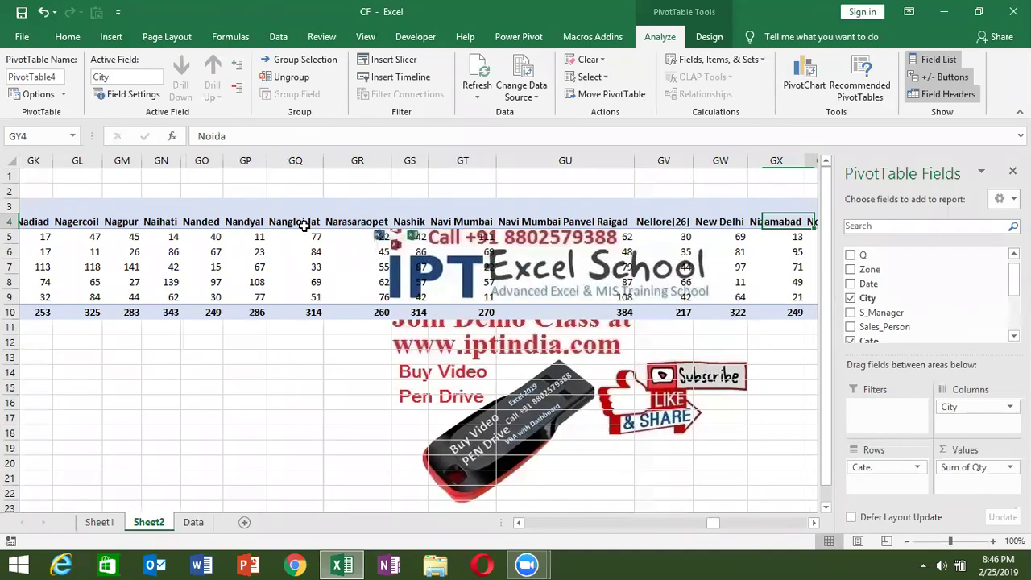
{"action": "key", "text": "Right"}
{"action": "key", "text": "Right"}
{"action": "key", "text": "Right"}
{"action": "key", "text": "Left"}
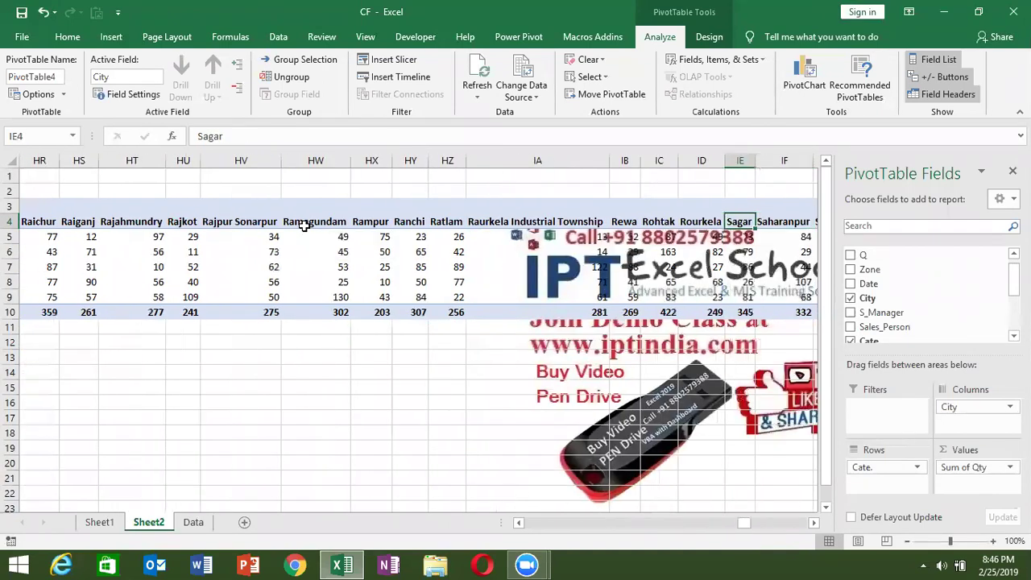
{"action": "key", "text": "ctrl+Left"}
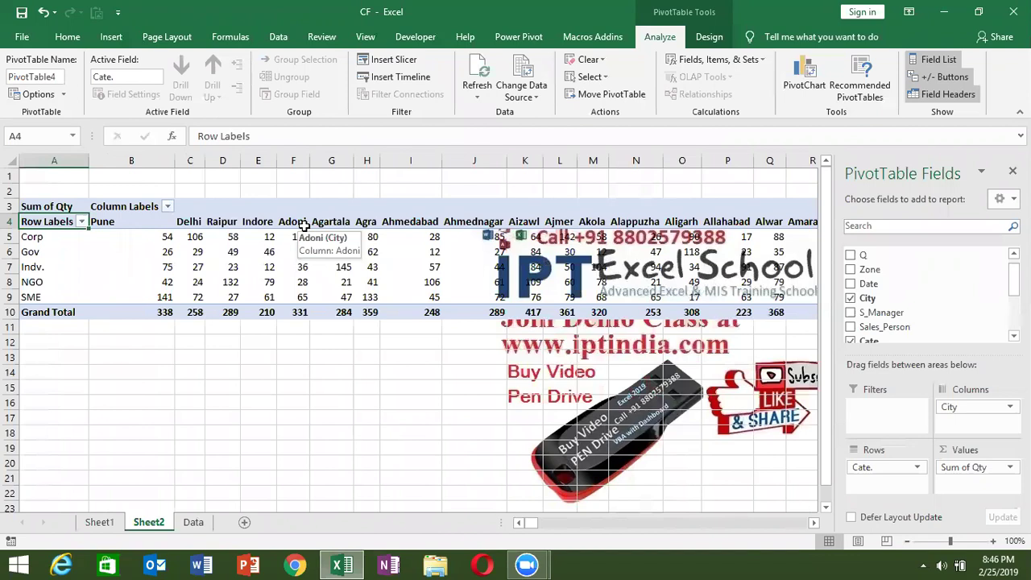
Move City from Columns into Rows, placed above Cate. so categories nest under each city.
{"action": "left_click_drag", "start_coordinate": [981, 420], "coordinate": [890, 488]}
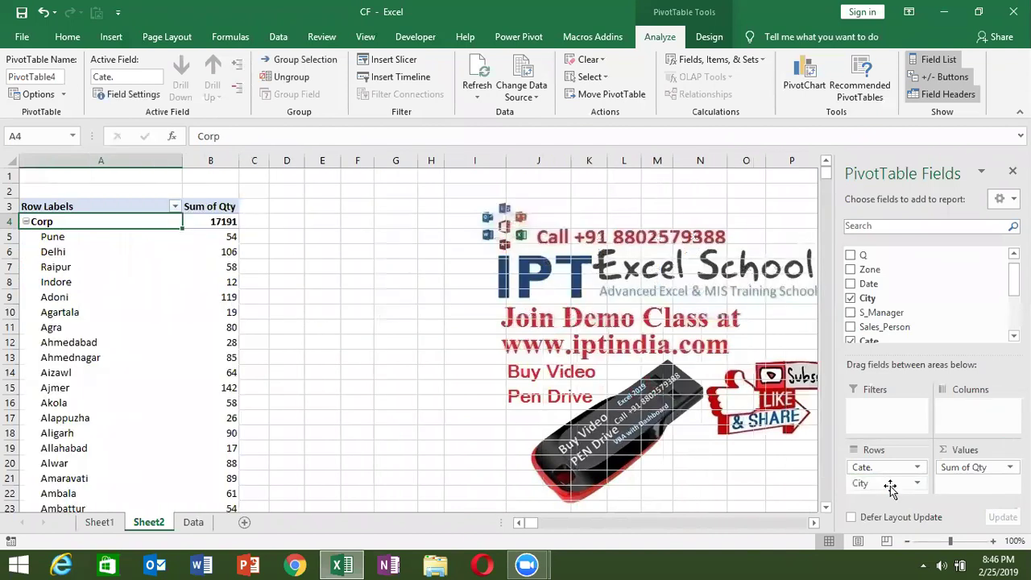
{"action": "scroll", "coordinate": [927, 493], "scroll_direction": "down", "scroll_amount": 4}
{"action": "left_click_drag", "start_coordinate": [878, 486], "coordinate": [877, 467]}
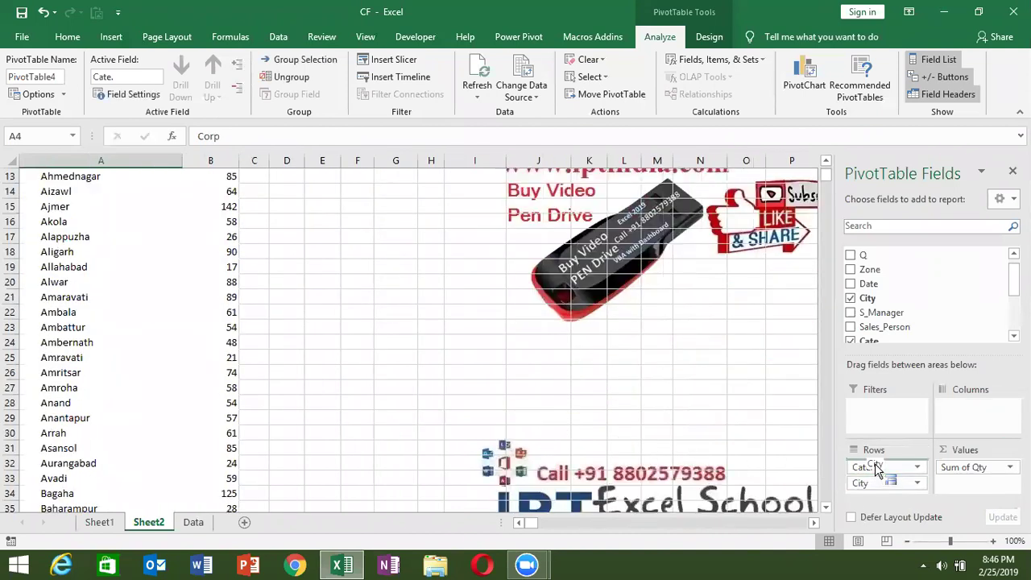
{"action": "left_click_drag", "start_coordinate": [875, 463], "coordinate": [875, 465]}
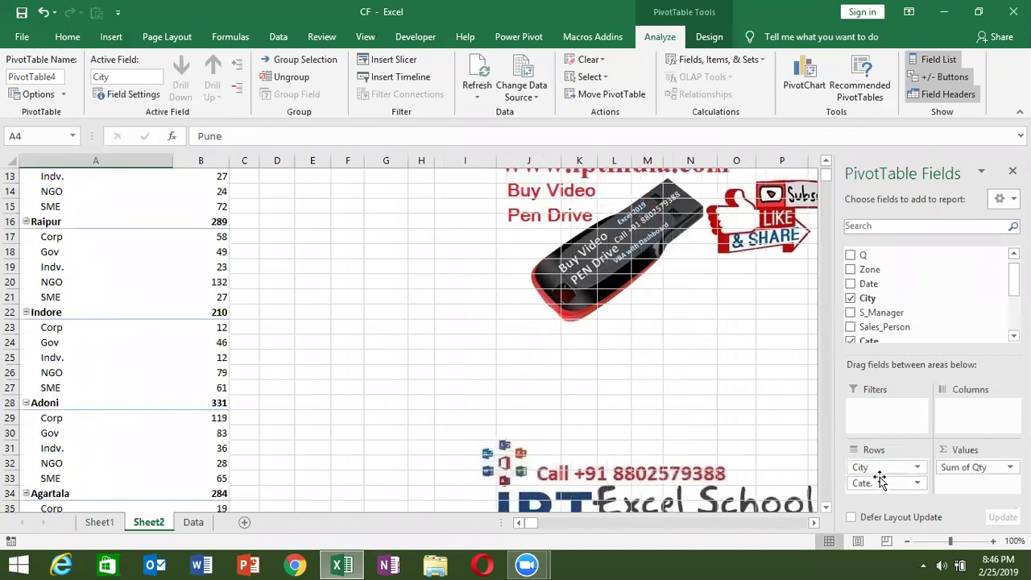
{"action": "scroll", "coordinate": [604, 484], "scroll_direction": "up", "scroll_amount": 4}
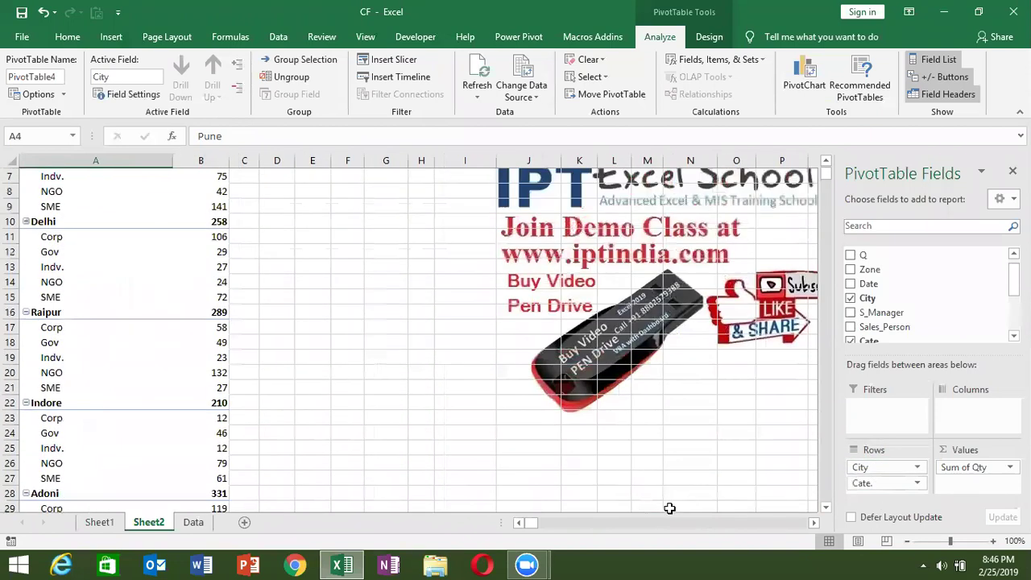
Check Pune's NGO and SME totals and scroll through the city groups.
{"action": "left_click_drag", "start_coordinate": [194, 282], "coordinate": [189, 297]}
{"action": "scroll", "coordinate": [179, 362], "scroll_direction": "down", "scroll_amount": 9}
{"action": "scroll", "coordinate": [179, 362], "scroll_direction": "down", "scroll_amount": 5}
{"action": "scroll", "coordinate": [180, 370], "scroll_direction": "up", "scroll_amount": 6}
{"action": "scroll", "coordinate": [181, 371], "scroll_direction": "up", "scroll_amount": 8}
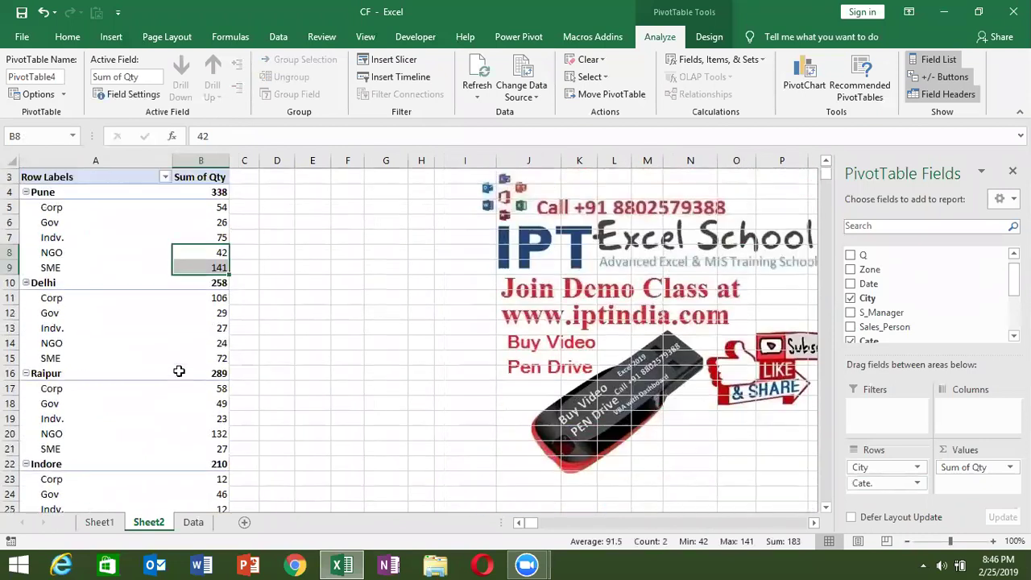
{"action": "scroll", "coordinate": [180, 371], "scroll_direction": "up", "scroll_amount": 1}
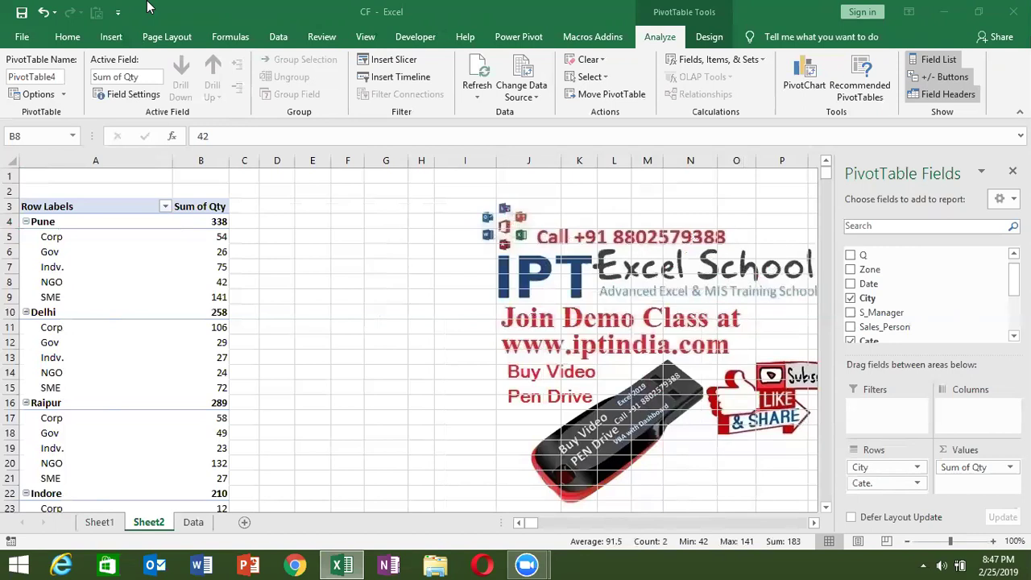
Collapse Pune and then all city groups, leaving totals like Pune 338, Delhi 258, Raipur 289.
{"action": "left_click", "coordinate": [25, 222]}
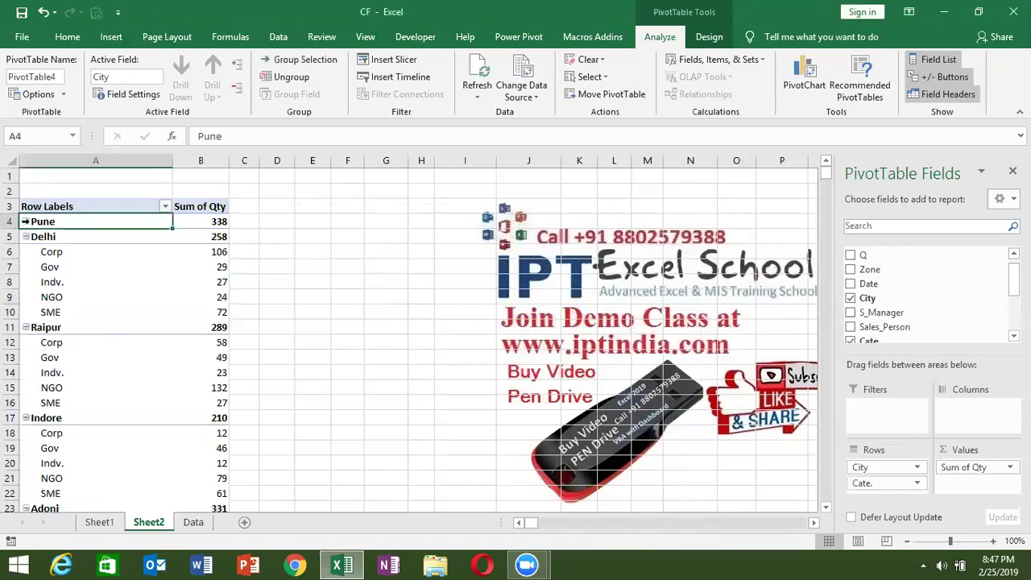
{"action": "left_click", "coordinate": [240, 91]}
{"action": "scroll", "coordinate": [240, 91], "scroll_direction": "down", "scroll_amount": 1}
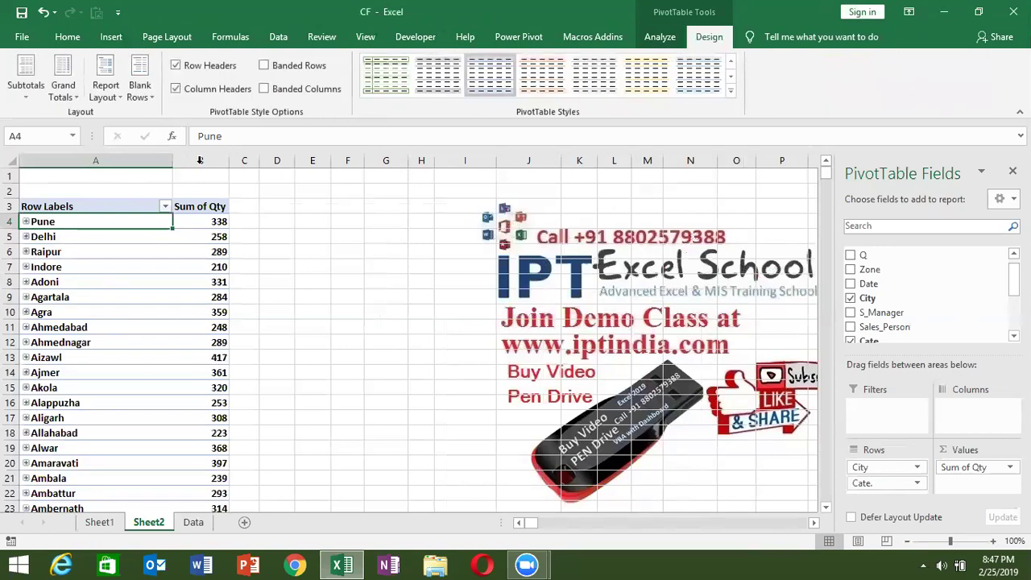
{"action": "left_click", "coordinate": [97, 282]}
{"action": "scroll", "coordinate": [97, 282], "scroll_direction": "down", "scroll_amount": 2}
{"action": "scroll", "coordinate": [99, 282], "scroll_direction": "down", "scroll_amount": 2}
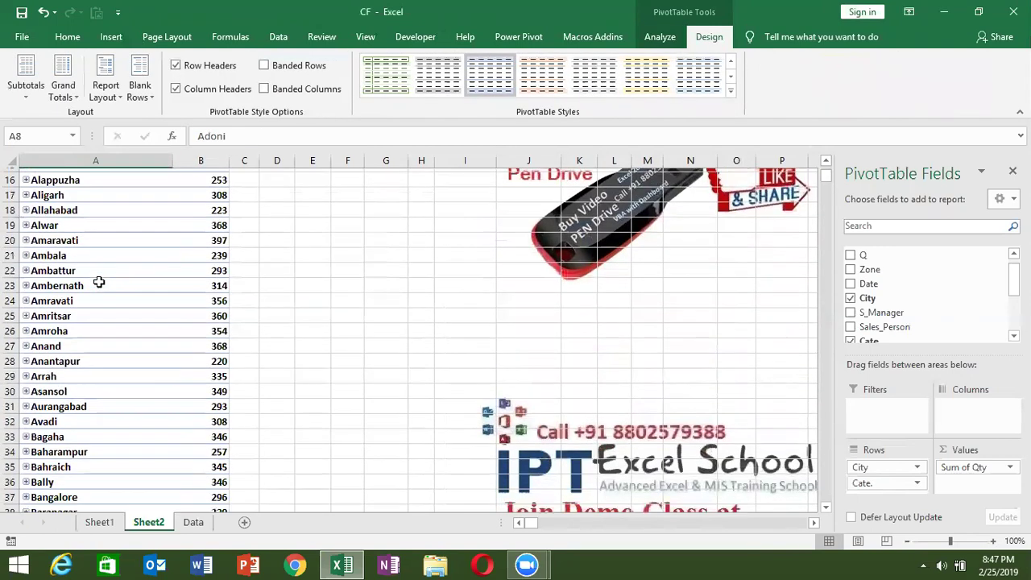
{"action": "scroll", "coordinate": [101, 282], "scroll_direction": "down", "scroll_amount": 5}
{"action": "scroll", "coordinate": [104, 283], "scroll_direction": "up", "scroll_amount": 7}
{"action": "scroll", "coordinate": [103, 283], "scroll_direction": "up", "scroll_amount": 3}
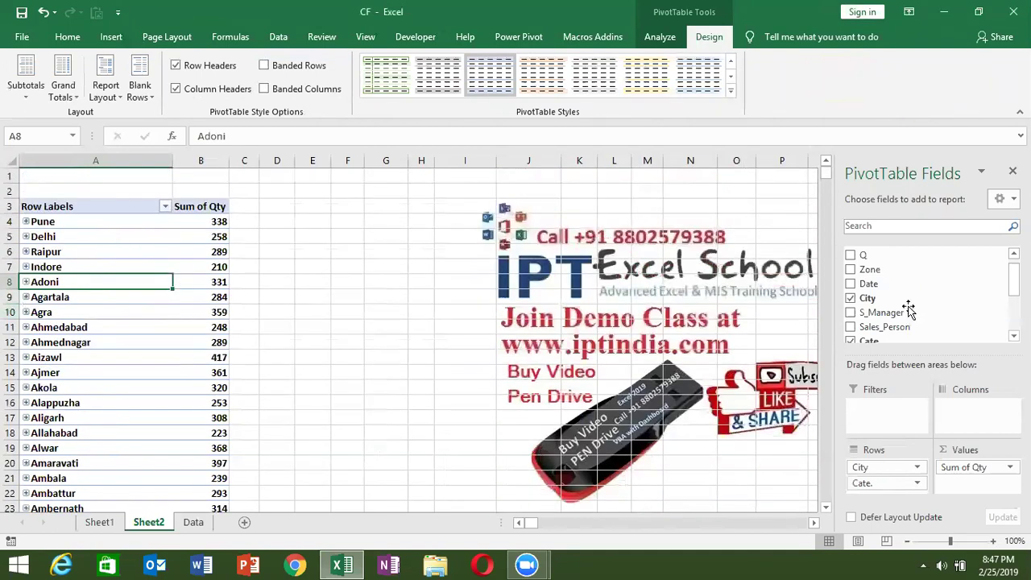
Add Zone to the rows above City and collapse the pivot to its five zones.
{"action": "mouse_move", "coordinate": [875, 266]}
{"action": "left_mouse_down"}
{"action": "mouse_move", "coordinate": [900, 475]}
{"action": "mouse_move", "coordinate": [884, 461]}
{"action": "left_mouse_up"}
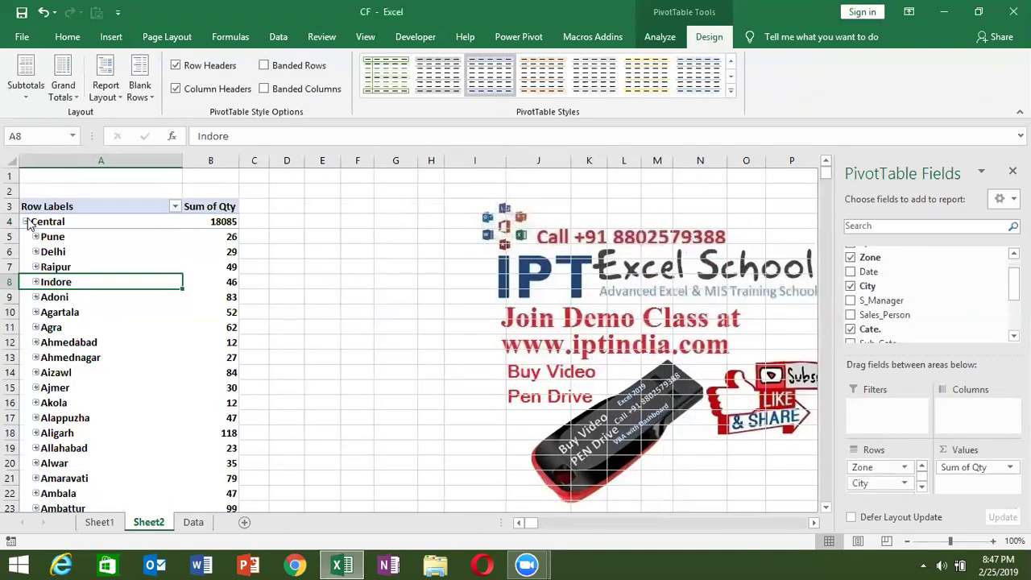
{"action": "left_click", "coordinate": [58, 223]}
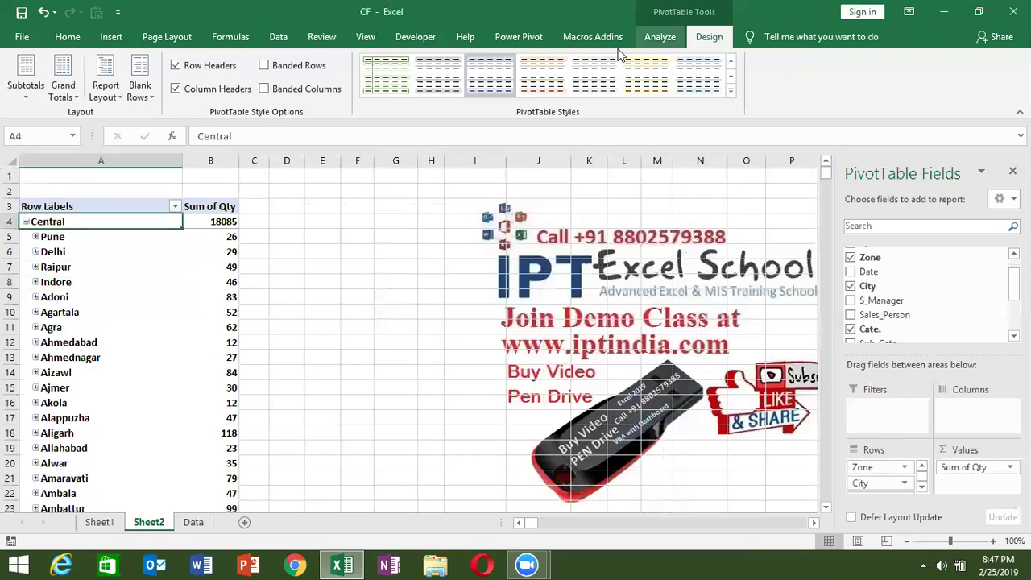
{"action": "left_click", "coordinate": [676, 42]}
{"action": "left_click", "coordinate": [238, 85]}
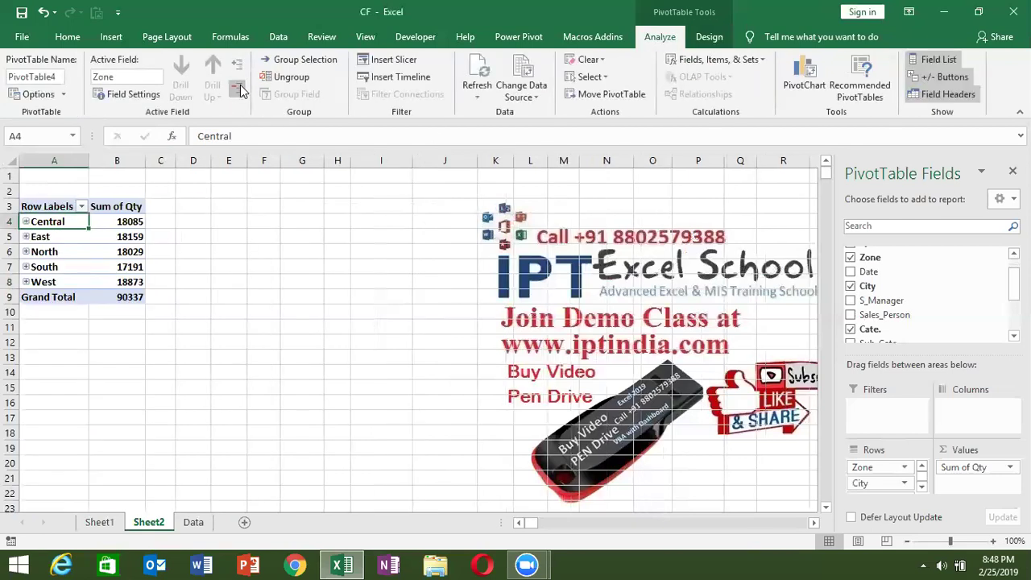
{"action": "left_click", "coordinate": [246, 238]}
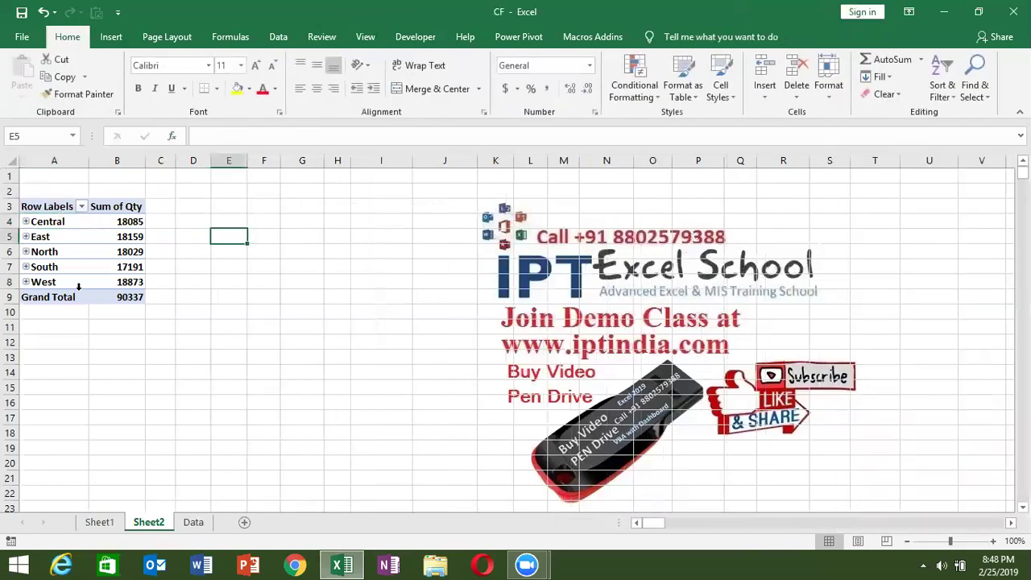
Expand North to list its cities with their Sum of Qty and scroll through them.
{"action": "left_click", "coordinate": [26, 251]}
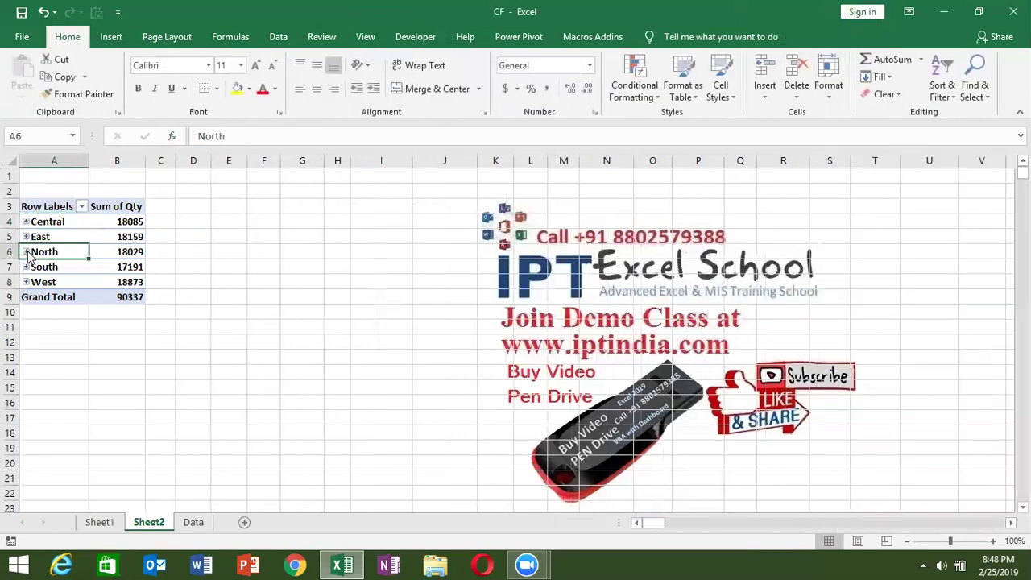
{"action": "left_click", "coordinate": [129, 274]}
{"action": "scroll", "coordinate": [131, 274], "scroll_direction": "down", "scroll_amount": 4}
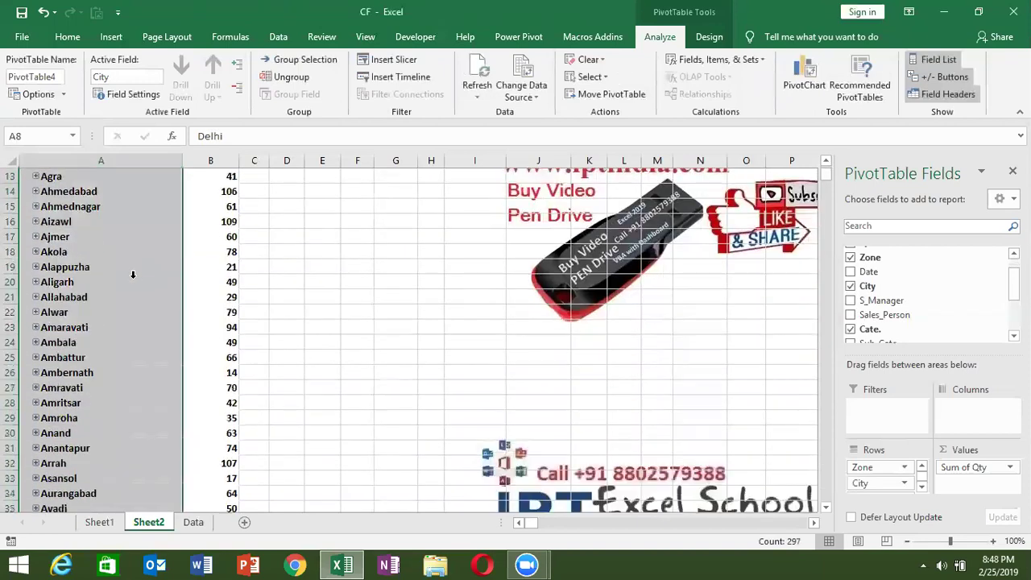
{"action": "scroll", "coordinate": [131, 274], "scroll_direction": "down", "scroll_amount": 3}
{"action": "scroll", "coordinate": [133, 275], "scroll_direction": "down", "scroll_amount": 9}
{"action": "scroll", "coordinate": [135, 275], "scroll_direction": "down", "scroll_amount": 8}
{"action": "scroll", "coordinate": [135, 274], "scroll_direction": "down", "scroll_amount": 10}
{"action": "scroll", "coordinate": [137, 275], "scroll_direction": "up", "scroll_amount": 8}
{"action": "scroll", "coordinate": [137, 275], "scroll_direction": "up", "scroll_amount": 5}
{"action": "scroll", "coordinate": [139, 274], "scroll_direction": "up", "scroll_amount": 11}
{"action": "scroll", "coordinate": [141, 278], "scroll_direction": "up", "scroll_amount": 1}
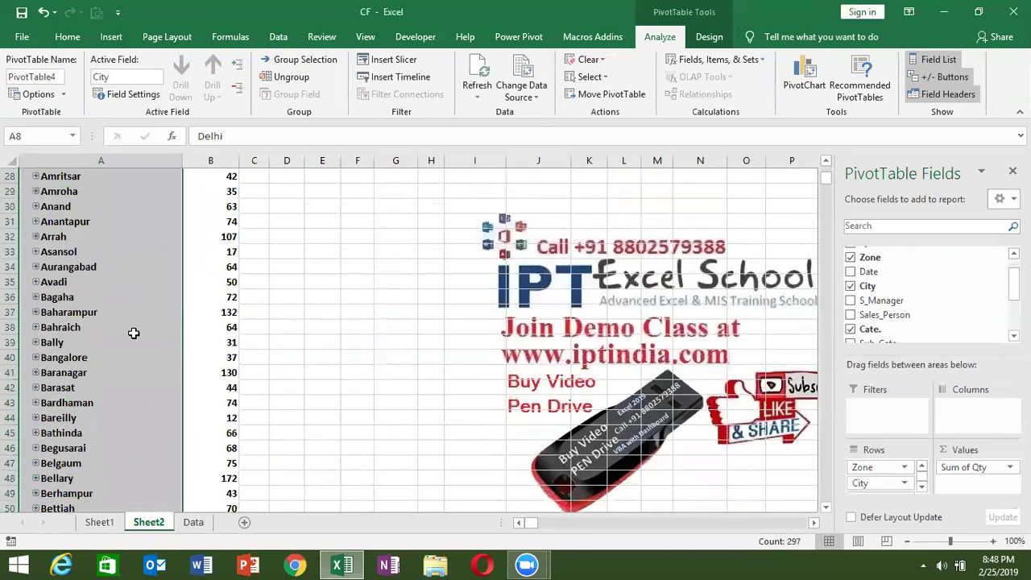
Expand Baharampur to reveal its NGO row and quantity.
{"action": "left_click", "coordinate": [101, 315]}
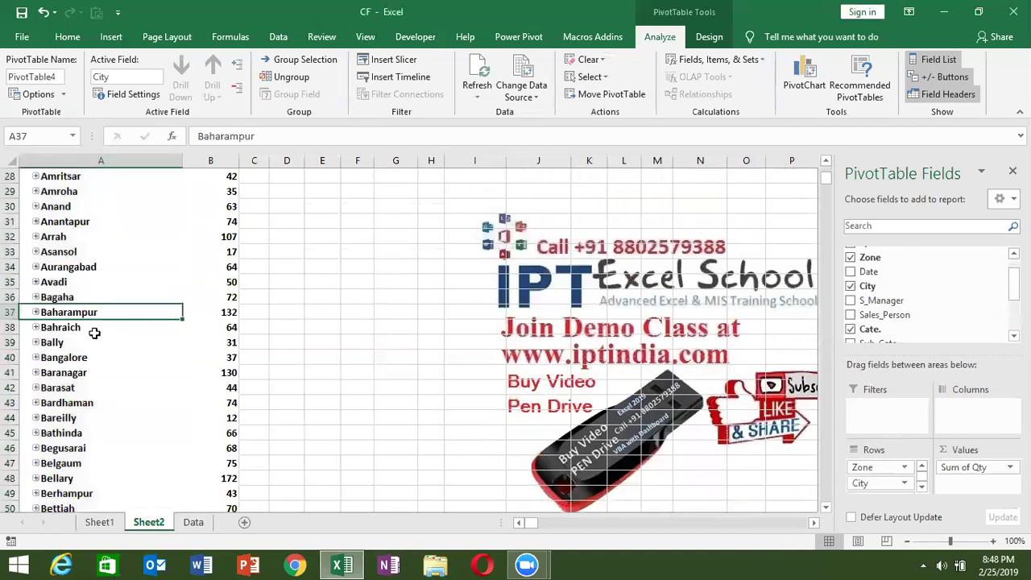
{"action": "left_click", "coordinate": [36, 312]}
{"action": "left_click_drag", "start_coordinate": [71, 326], "coordinate": [208, 327]}
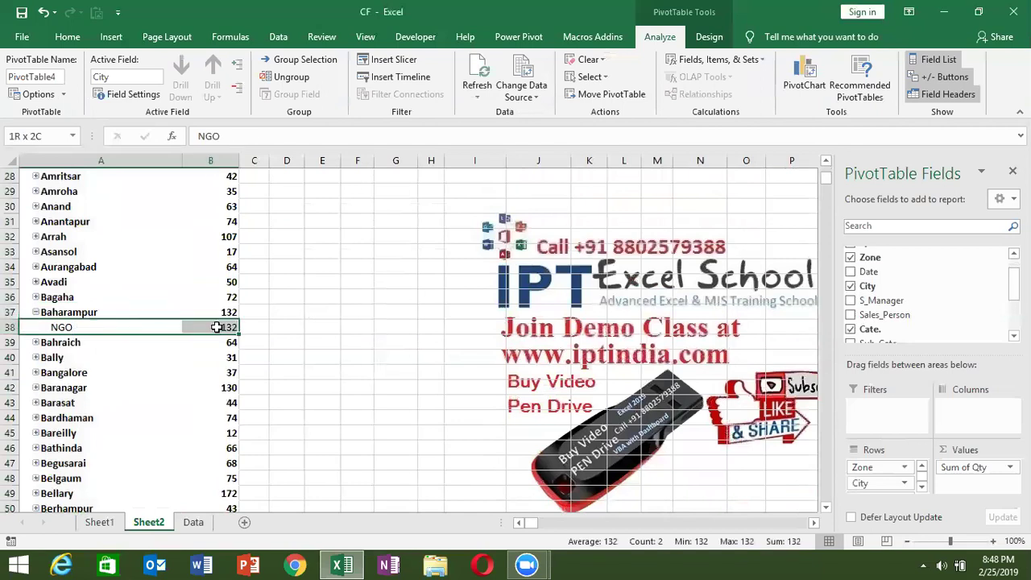
{"action": "scroll", "coordinate": [105, 321], "scroll_direction": "up", "scroll_amount": 3}
{"action": "scroll", "coordinate": [92, 316], "scroll_direction": "up", "scroll_amount": 3}
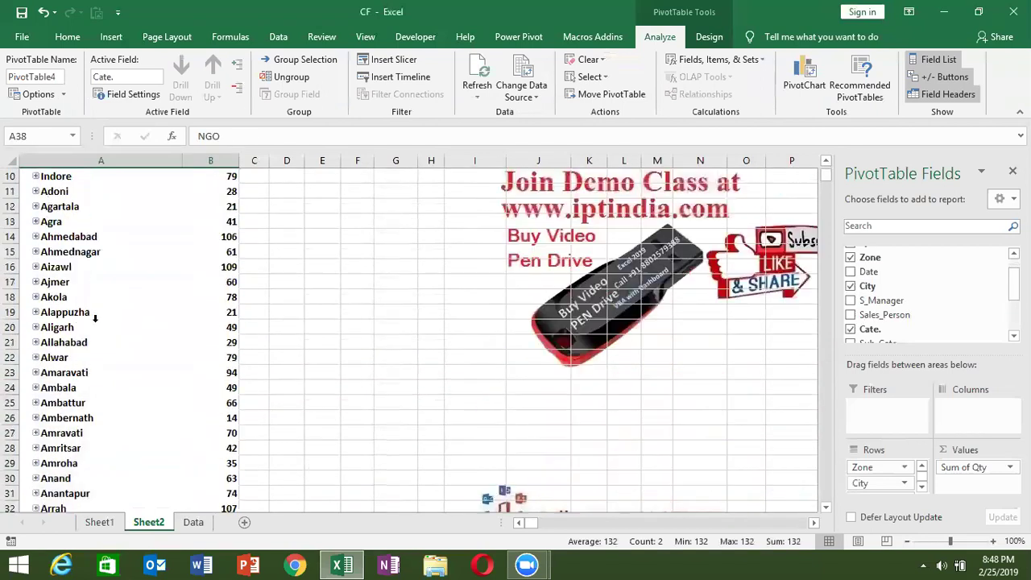
{"action": "scroll", "coordinate": [92, 315], "scroll_direction": "up", "scroll_amount": 3}
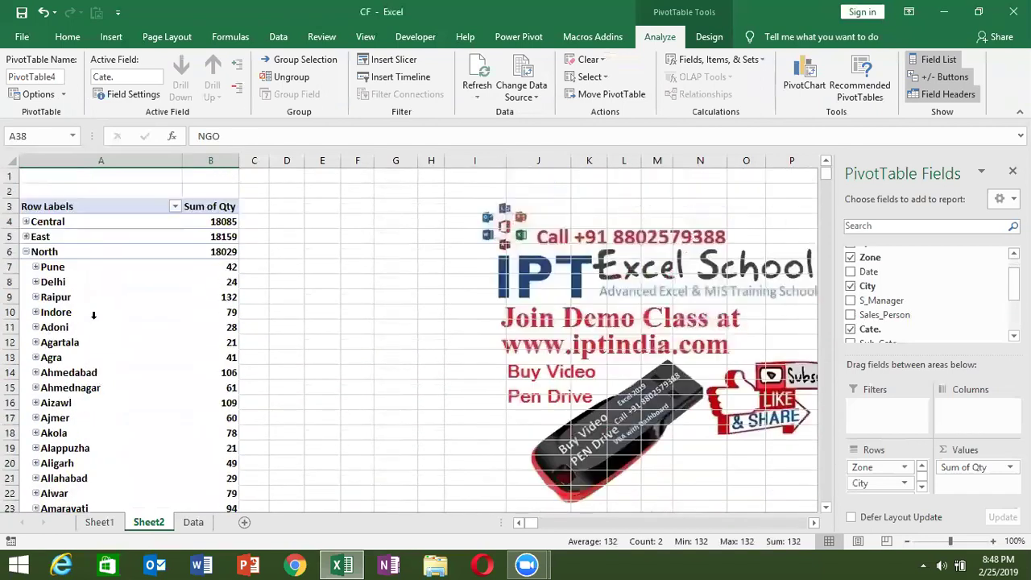
Expand and re-collapse Delhi, Pune and Adoni to check their categories.
{"action": "left_click", "coordinate": [34, 282]}
{"action": "left_click", "coordinate": [35, 282]}
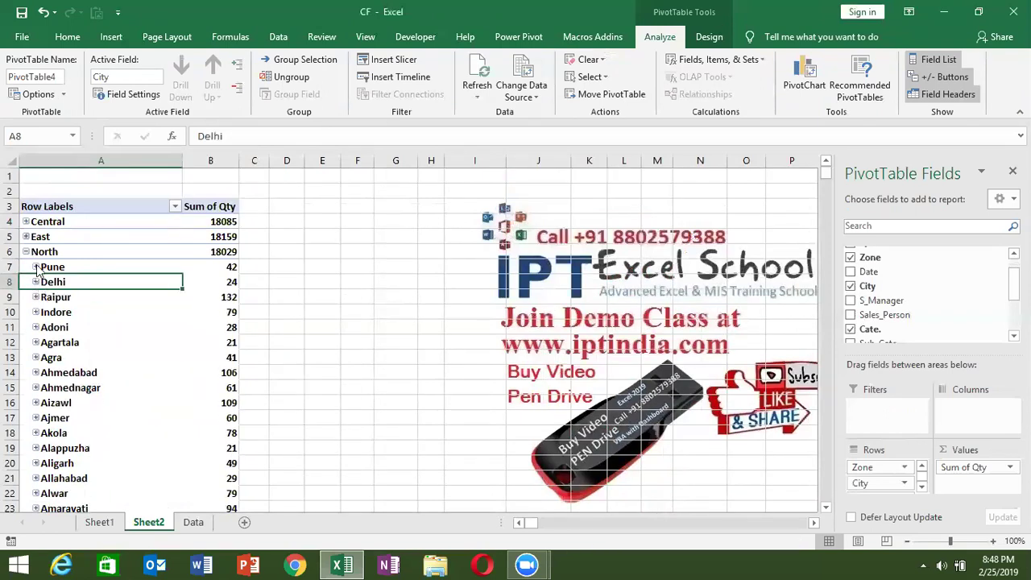
{"action": "left_click", "coordinate": [35, 267]}
{"action": "left_click", "coordinate": [35, 267]}
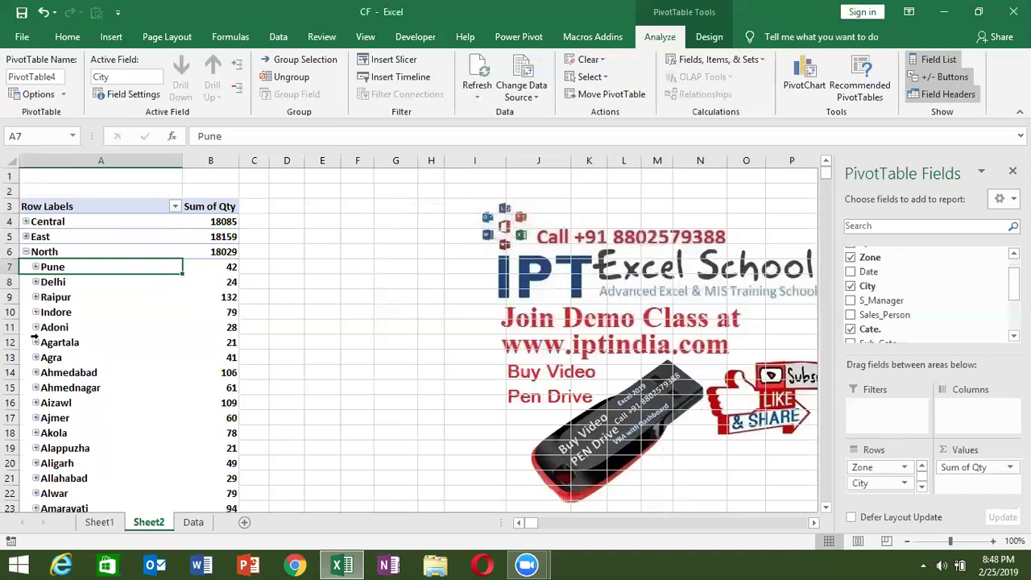
{"action": "left_click", "coordinate": [35, 328]}
{"action": "left_click", "coordinate": [36, 327]}
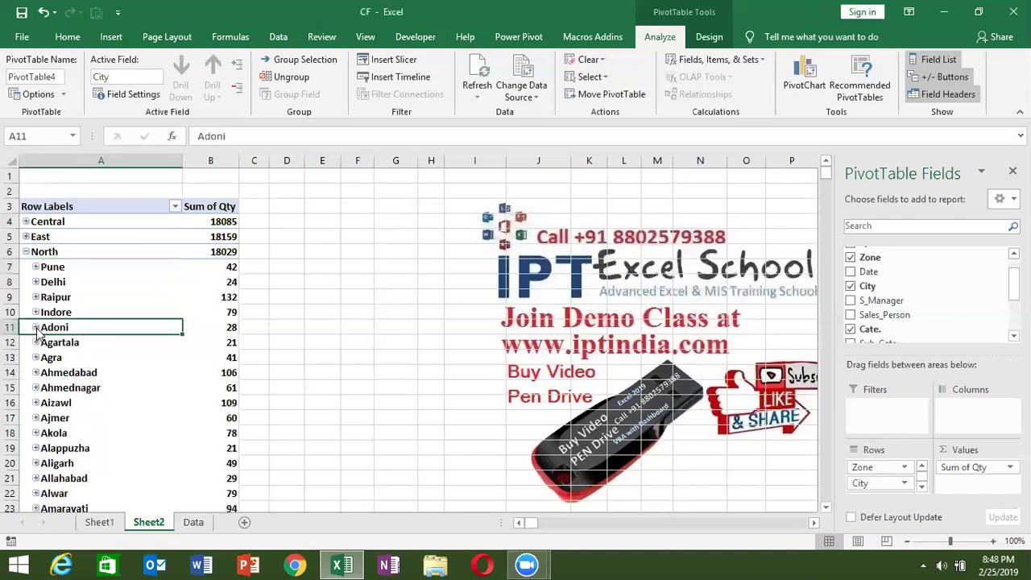
Move Cate. to Columns and back to Rows under City, then expand all cities to show categories.
{"action": "left_click", "coordinate": [921, 486]}
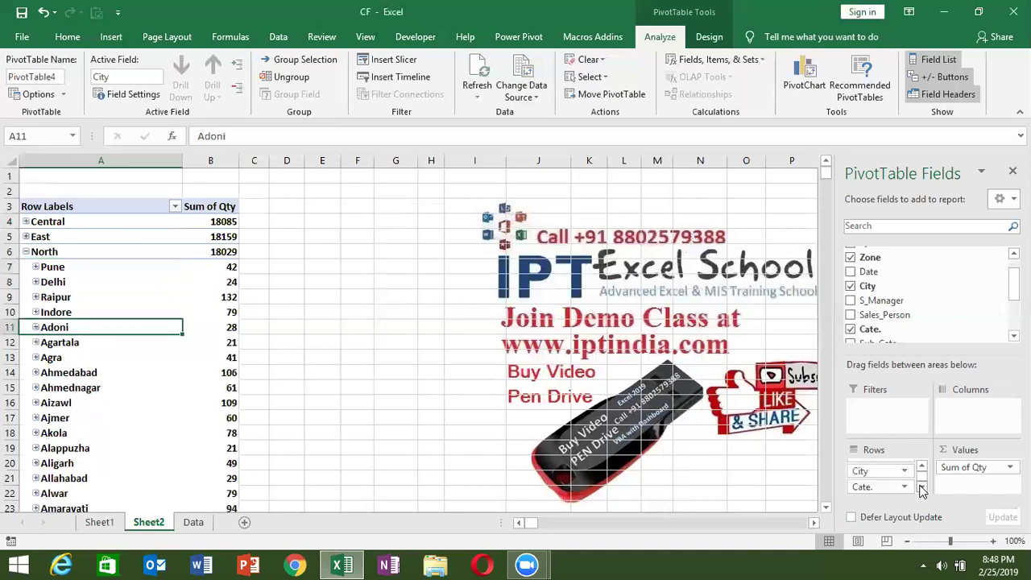
{"action": "left_click_drag", "start_coordinate": [884, 488], "coordinate": [960, 421]}
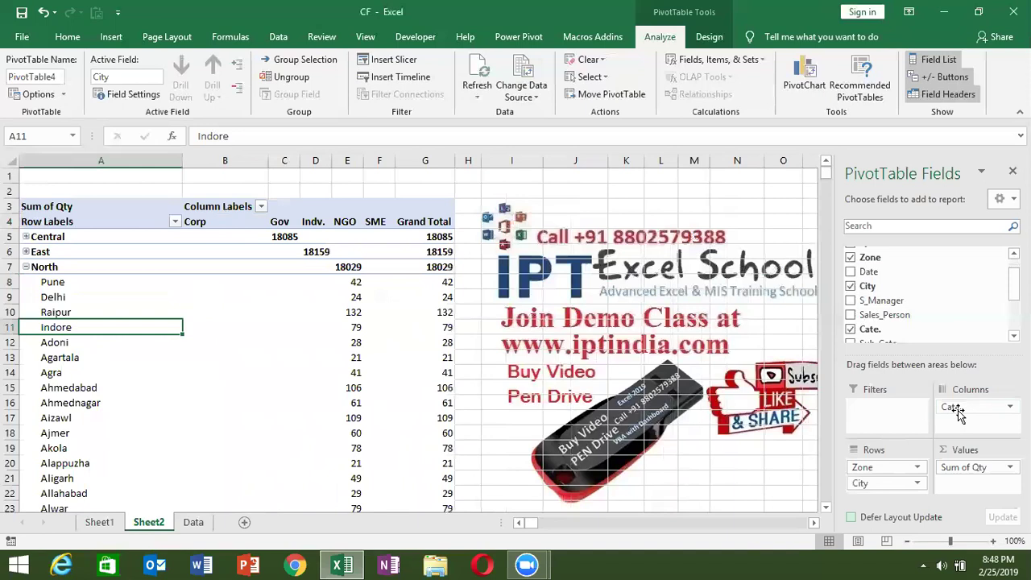
{"action": "mouse_move", "coordinate": [958, 410]}
{"action": "left_mouse_down"}
{"action": "mouse_move", "coordinate": [886, 493]}
{"action": "mouse_move", "coordinate": [916, 269]}
{"action": "left_mouse_up"}
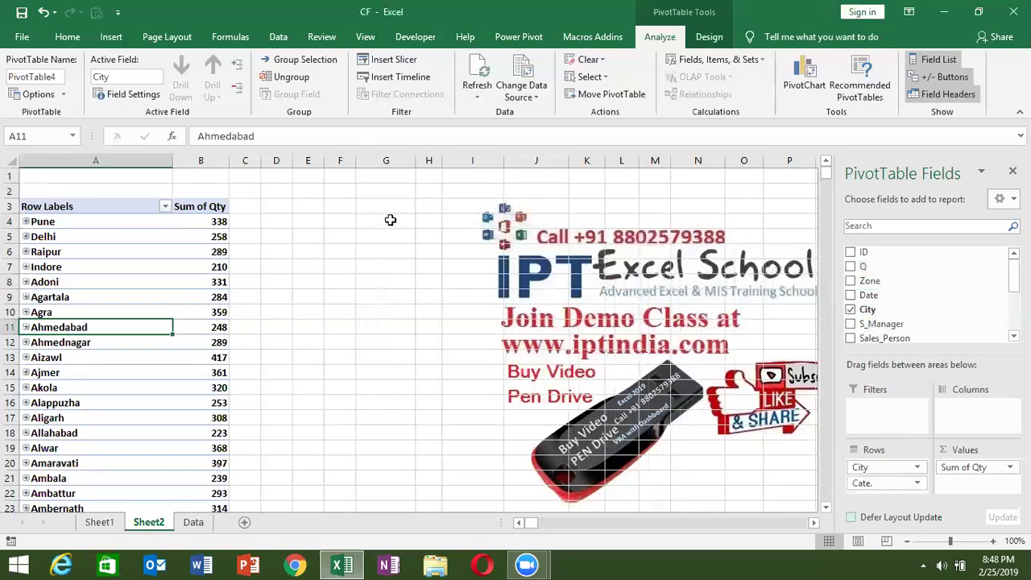
{"action": "left_click", "coordinate": [237, 65]}
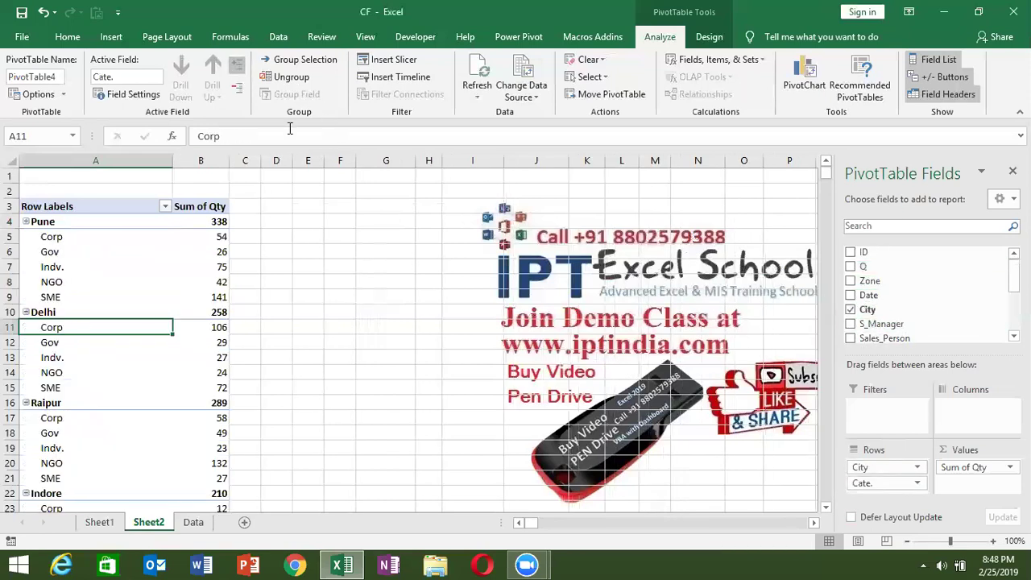
{"action": "scroll", "coordinate": [339, 279], "scroll_direction": "down", "scroll_amount": 1}
{"action": "scroll", "coordinate": [338, 279], "scroll_direction": "down", "scroll_amount": 10}
{"action": "scroll", "coordinate": [341, 274], "scroll_direction": "down", "scroll_amount": 2}
{"action": "scroll", "coordinate": [338, 269], "scroll_direction": "up", "scroll_amount": 3}
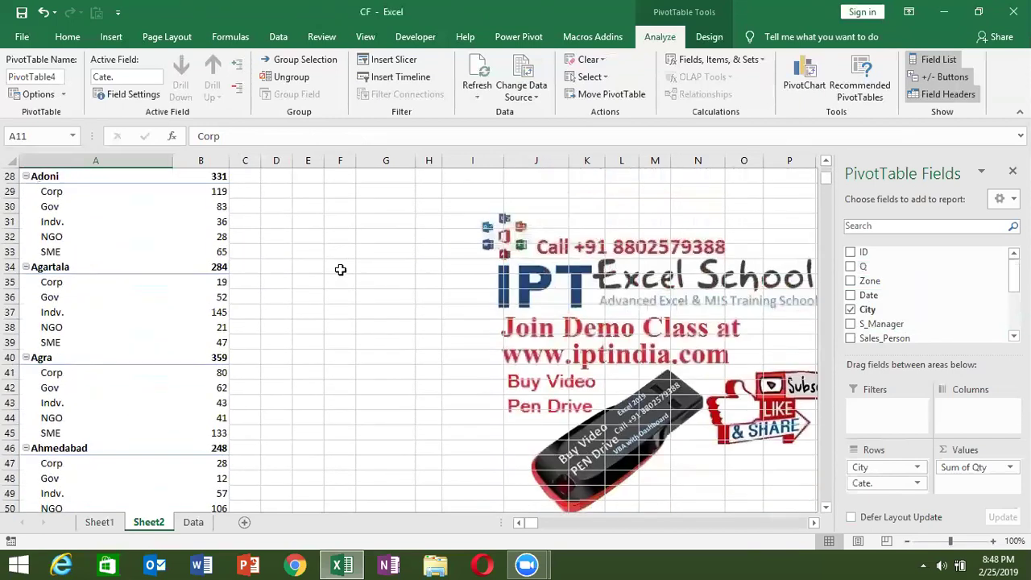
{"action": "scroll", "coordinate": [339, 269], "scroll_direction": "up", "scroll_amount": 9}
{"action": "left_click", "coordinate": [216, 266]}
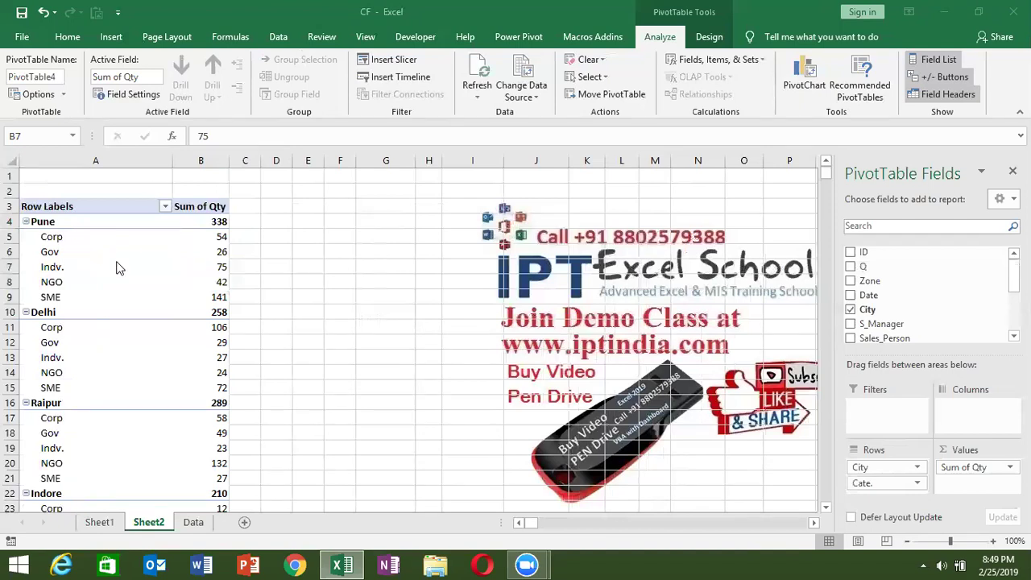
{"action": "left_click", "coordinate": [52, 249]}
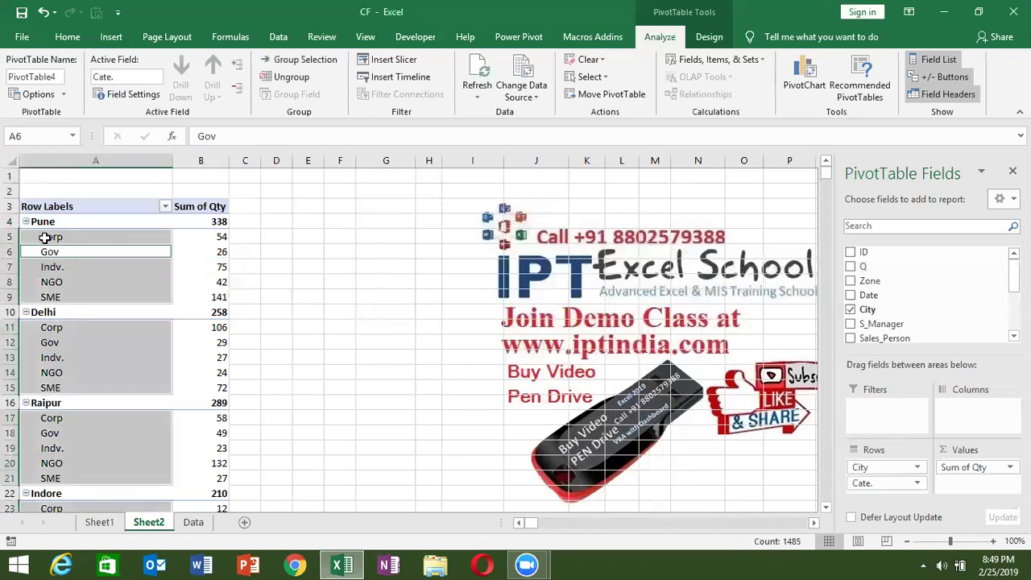
{"action": "left_click", "coordinate": [73, 160]}
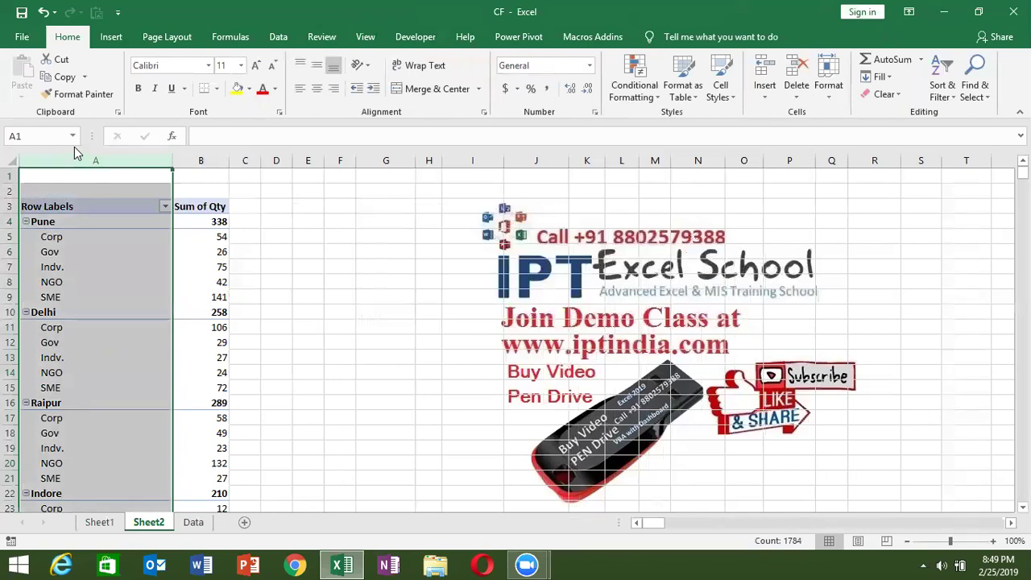
{"action": "key", "text": "ctrl+c"}
{"action": "left_click", "coordinate": [395, 177]}
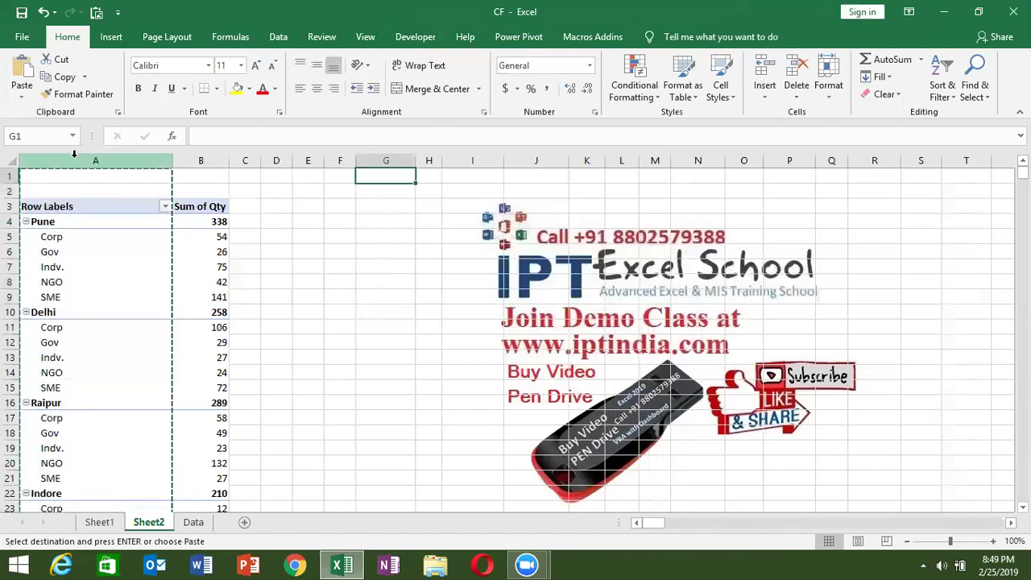
{"action": "left_click", "coordinate": [22, 95]}
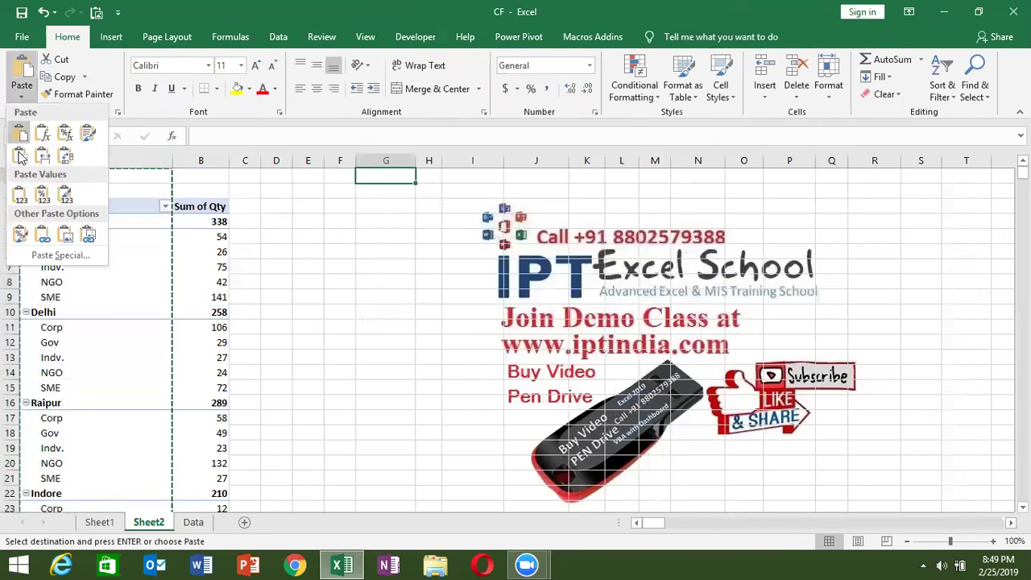
{"action": "left_click", "coordinate": [21, 194]}
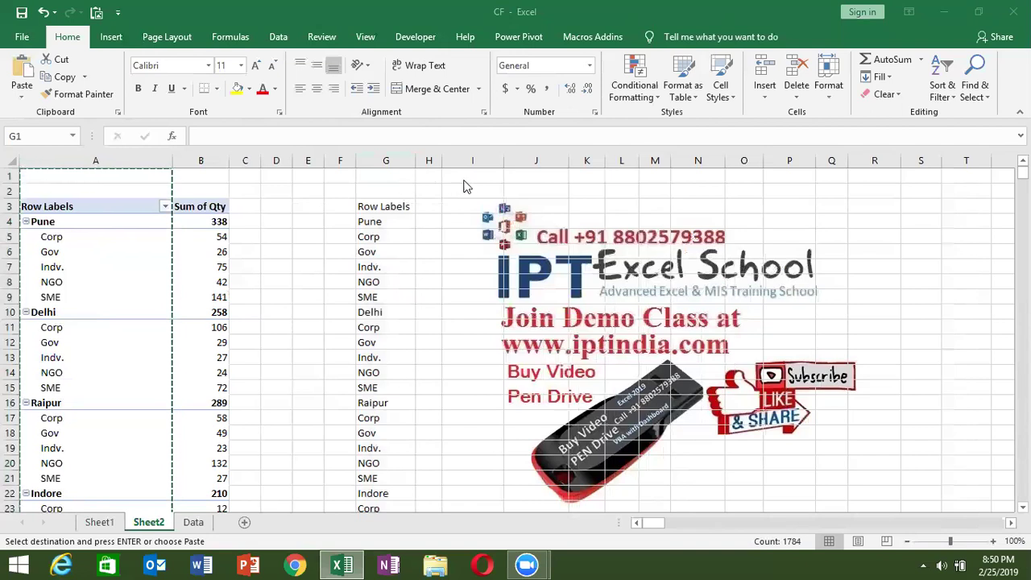
{"action": "left_click", "coordinate": [386, 160]}
{"action": "key", "text": "ctrl+v"}
{"action": "key", "text": "Escape"}
{"action": "left_click", "coordinate": [161, 255]}
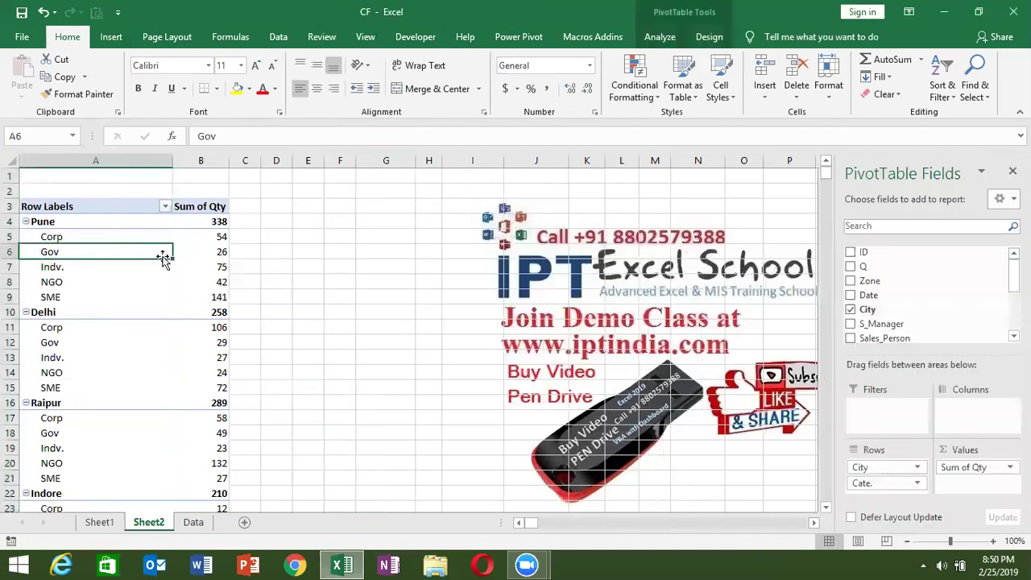
Switch the pivot to the classic layout in PivotTable Options' Display settings.
{"action": "right_click", "coordinate": [161, 252]}
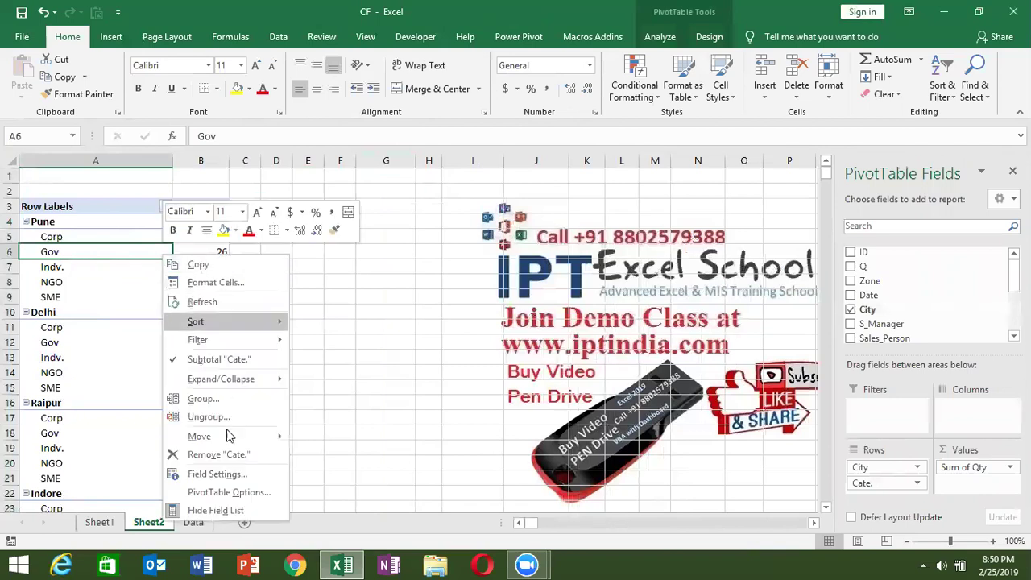
{"action": "left_click", "coordinate": [235, 490]}
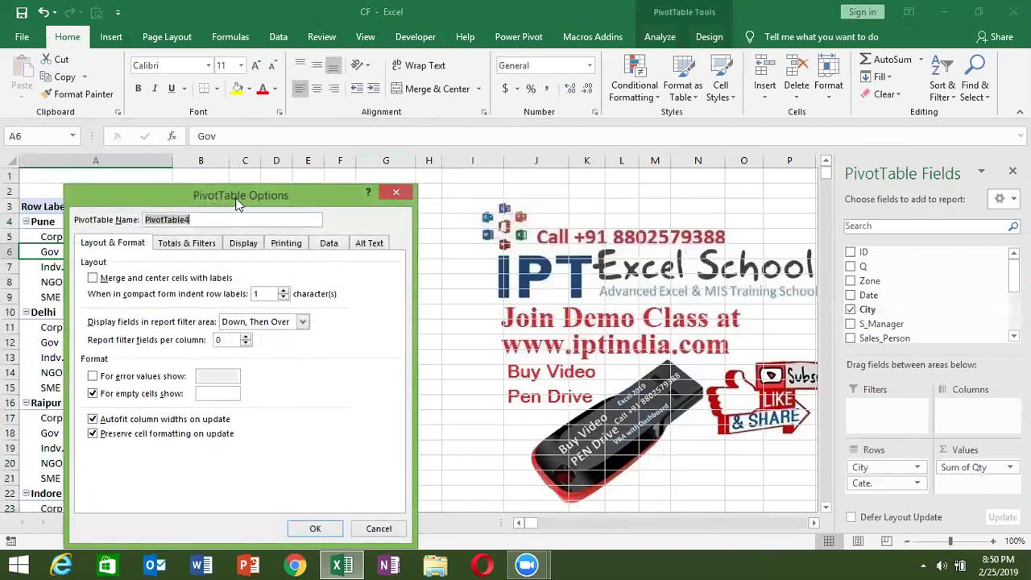
{"action": "left_click_drag", "start_coordinate": [236, 201], "coordinate": [388, 137]}
{"action": "left_click", "coordinate": [390, 184]}
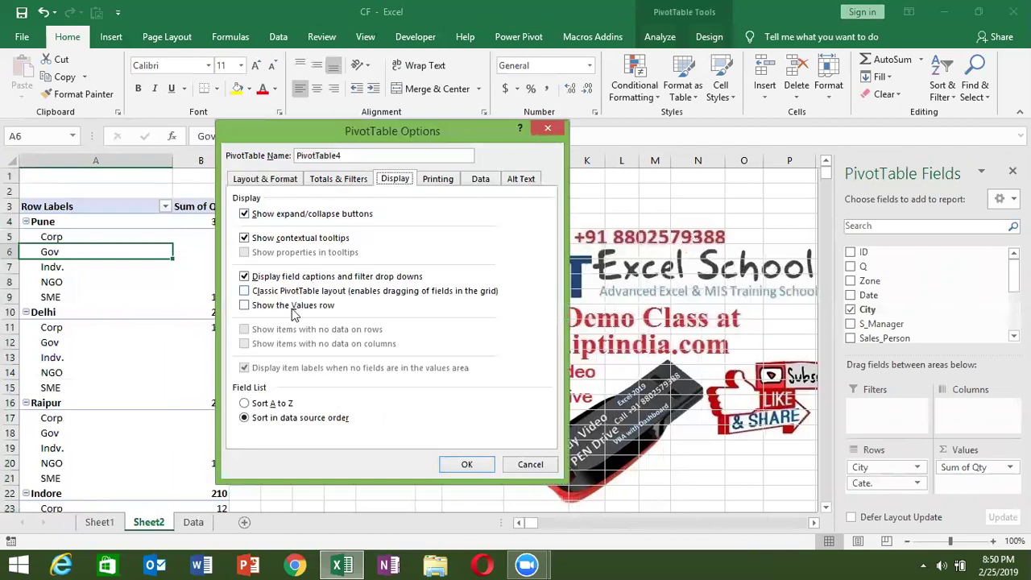
{"action": "left_click", "coordinate": [273, 291]}
{"action": "left_click", "coordinate": [476, 465]}
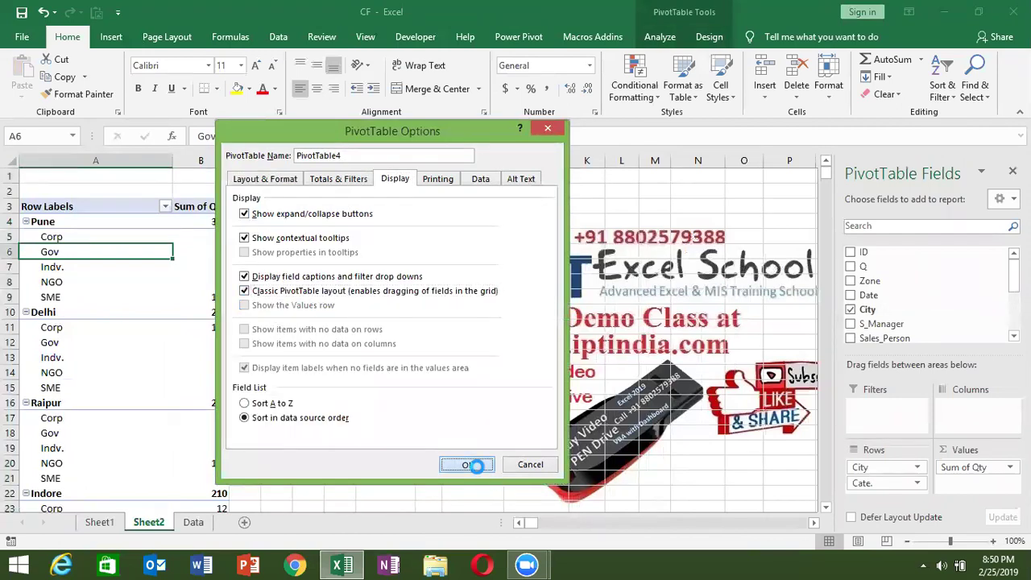
Select columns A, B and C and the NGO and Gov cells to review the classic layout.
{"action": "left_click", "coordinate": [115, 153]}
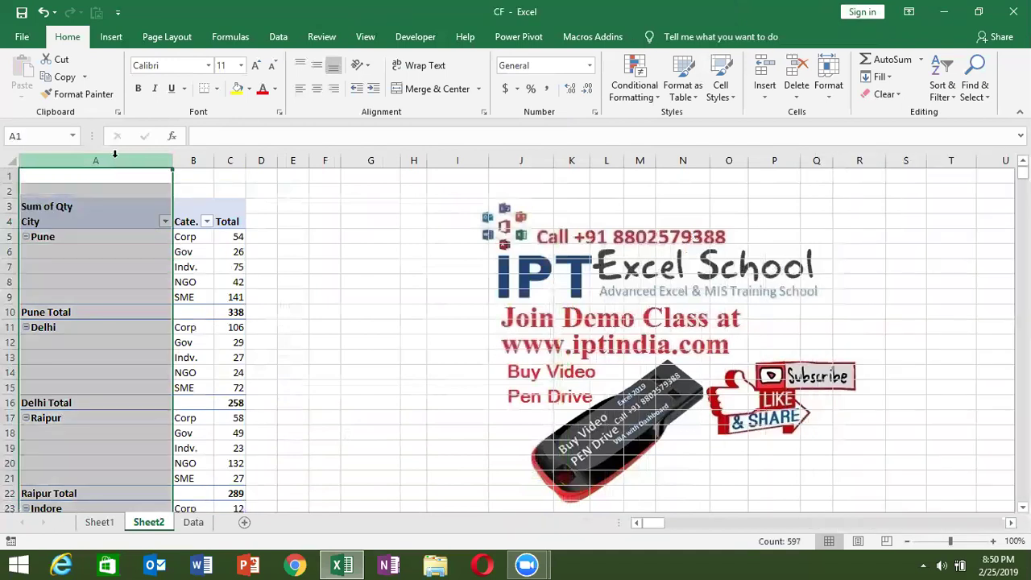
{"action": "left_click", "coordinate": [201, 154]}
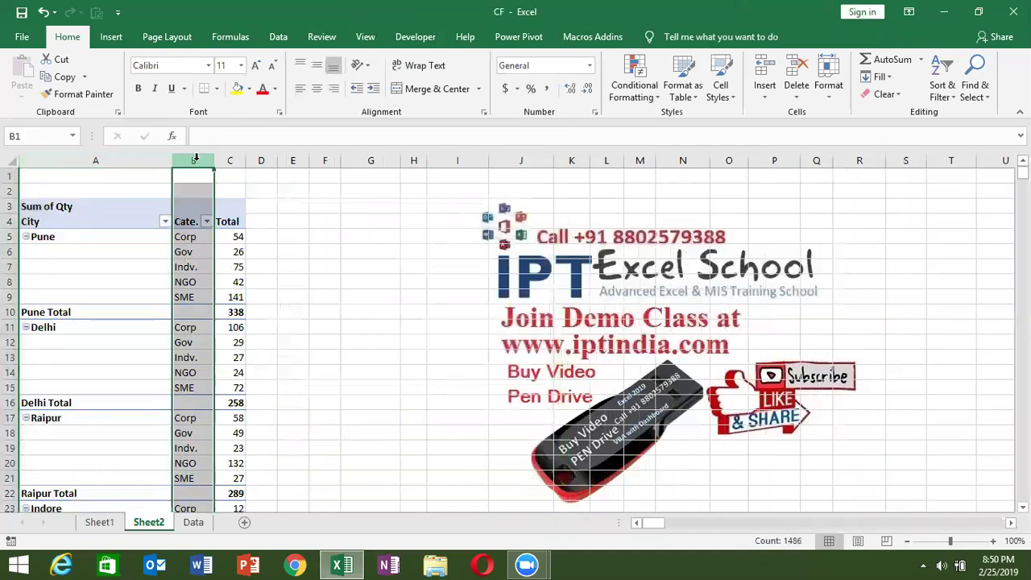
{"action": "left_click", "coordinate": [225, 154]}
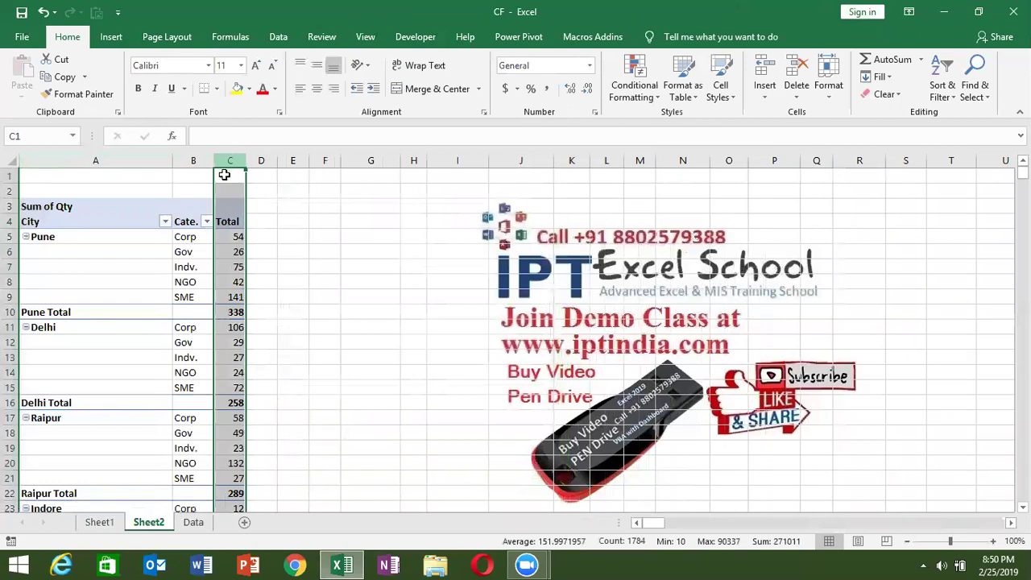
{"action": "left_click", "coordinate": [177, 283]}
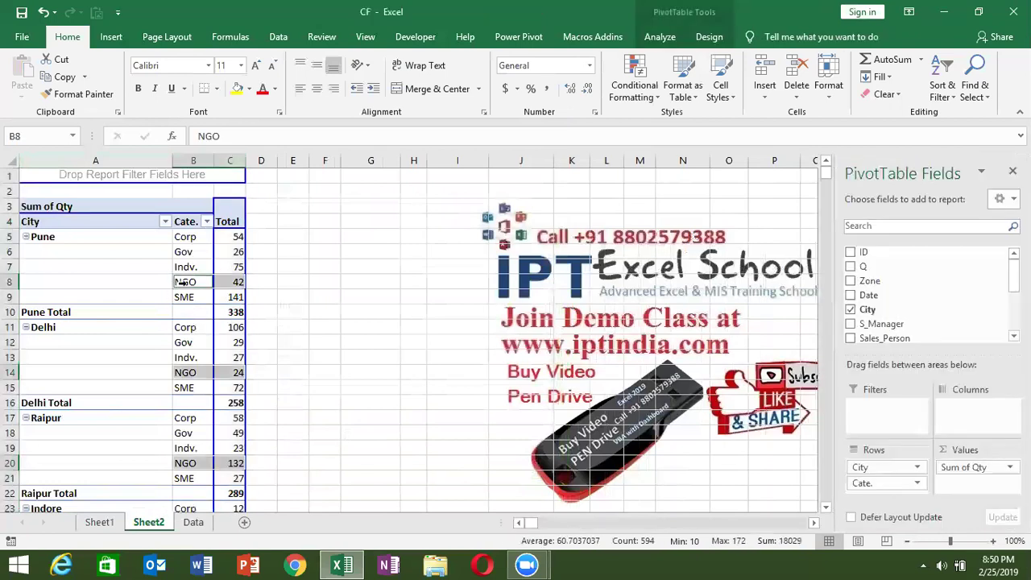
{"action": "left_click", "coordinate": [193, 252]}
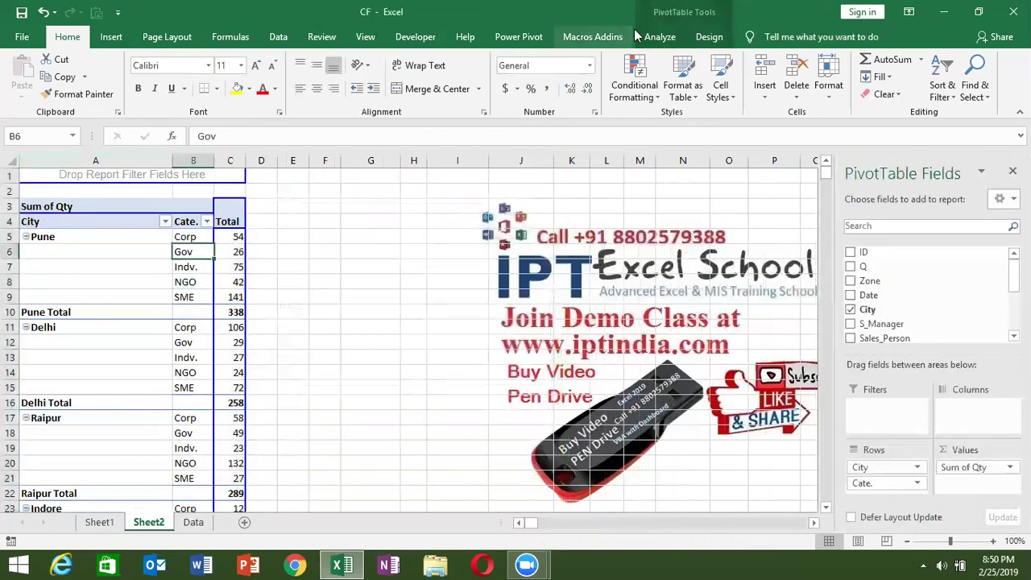
{"action": "left_click", "coordinate": [708, 36]}
Show the PivotTable in tabular form.
{"action": "left_click", "coordinate": [106, 89]}
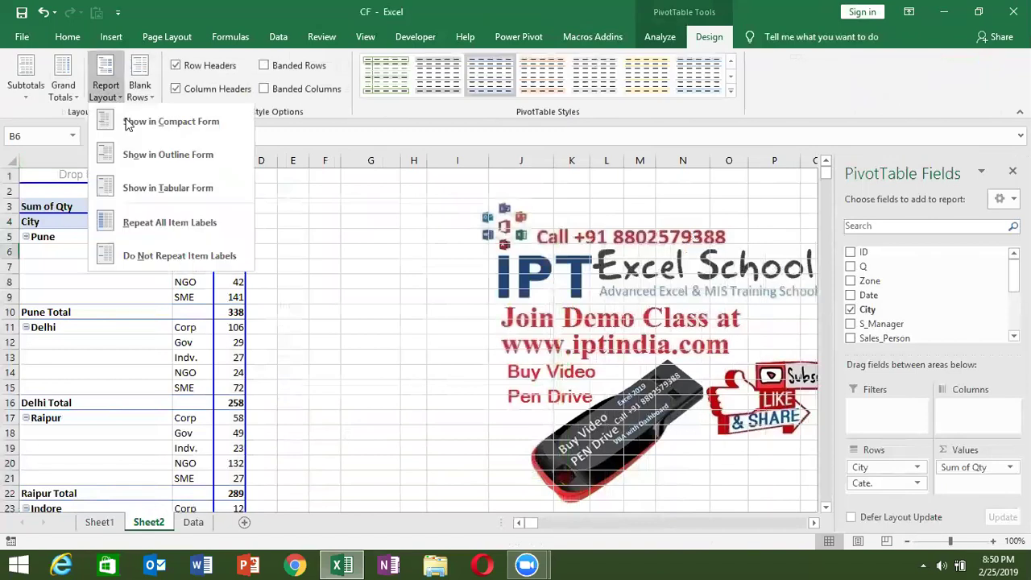
{"action": "left_click", "coordinate": [171, 188]}
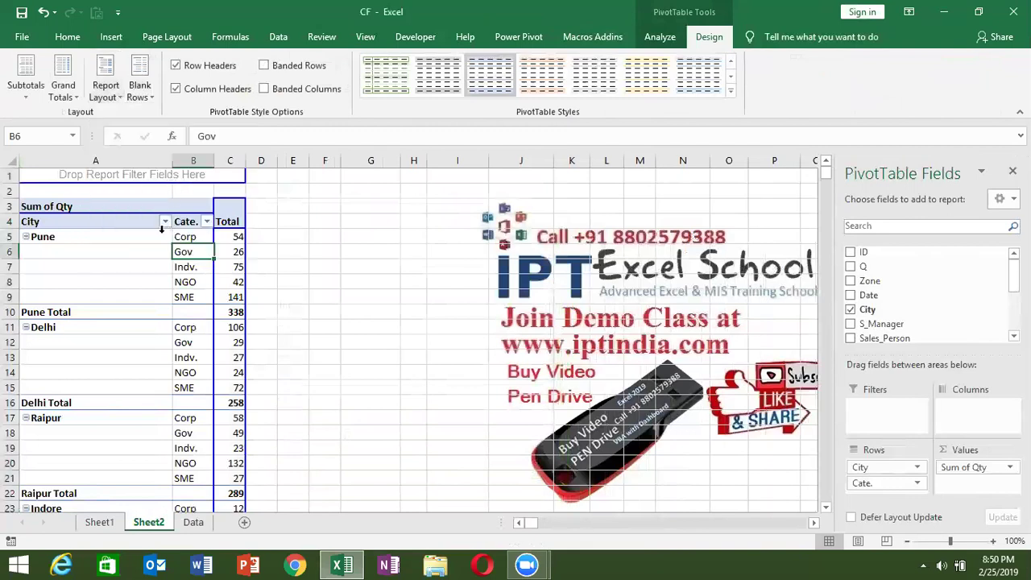
{"action": "left_click", "coordinate": [229, 341]}
{"action": "scroll", "coordinate": [232, 356], "scroll_direction": "down", "scroll_amount": 2}
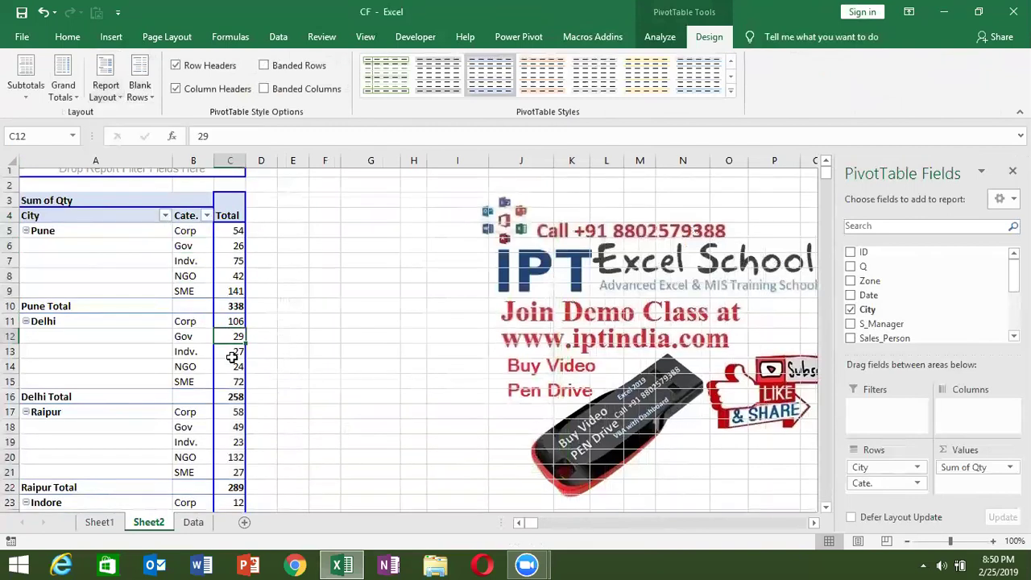
{"action": "scroll", "coordinate": [232, 360], "scroll_direction": "up", "scroll_amount": 1}
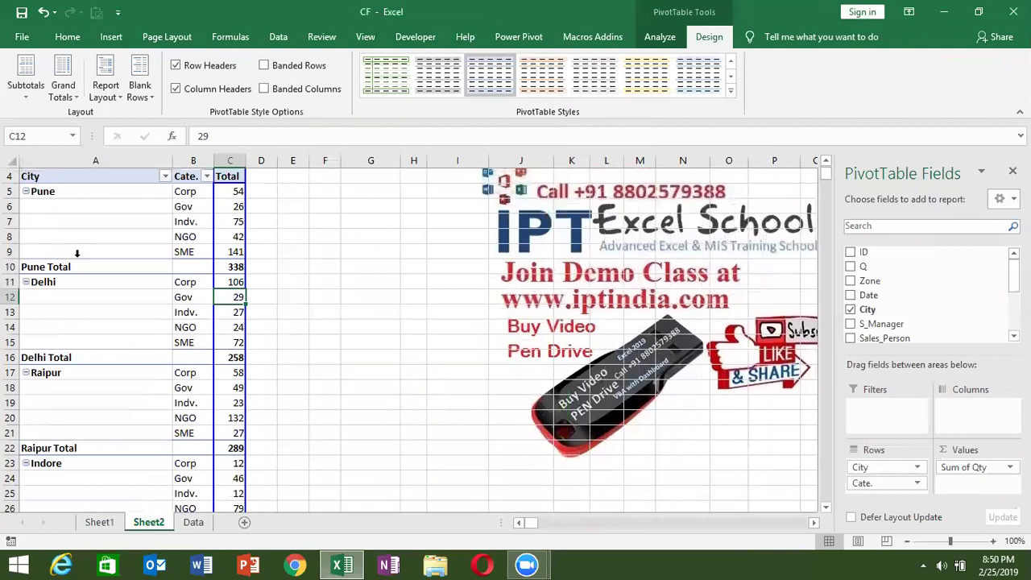
Select Pune Total and bring up the City field's shortcut options.
{"action": "left_click", "coordinate": [49, 266]}
{"action": "scroll", "coordinate": [66, 287], "scroll_direction": "up", "scroll_amount": 1}
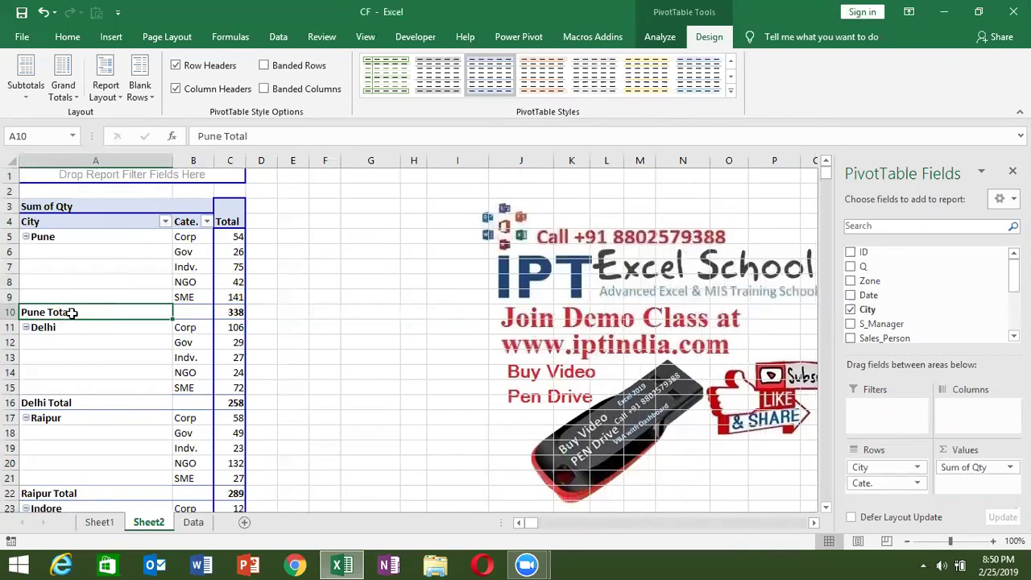
{"action": "right_click", "coordinate": [71, 311]}
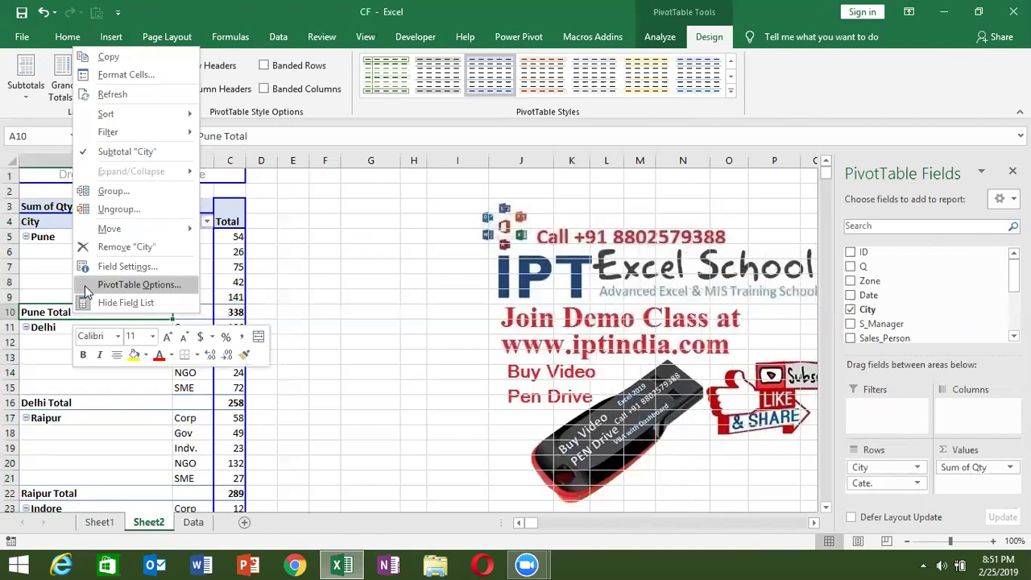
Turn off the City subtotals and select the empty label cells A6 to A9.
{"action": "left_click", "coordinate": [120, 154]}
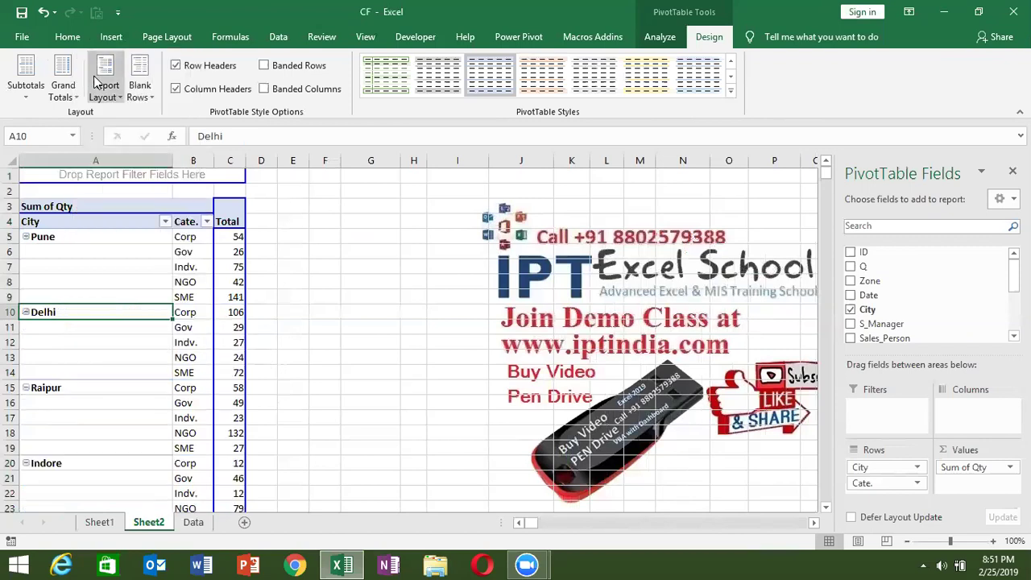
{"action": "left_click", "coordinate": [96, 276]}
{"action": "left_click", "coordinate": [106, 265]}
{"action": "left_click", "coordinate": [109, 250]}
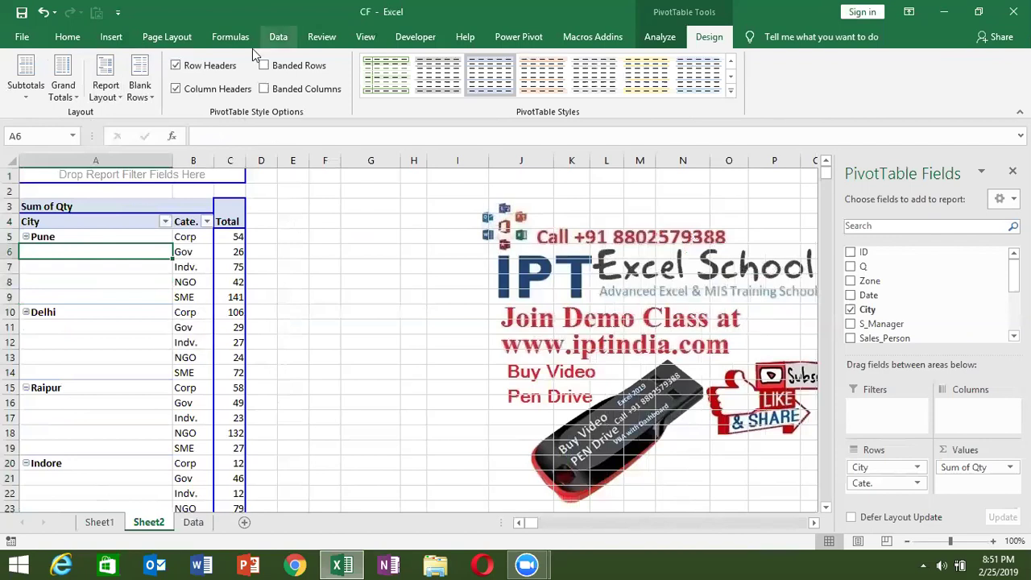
{"action": "left_click_drag", "start_coordinate": [138, 297], "coordinate": [140, 282]}
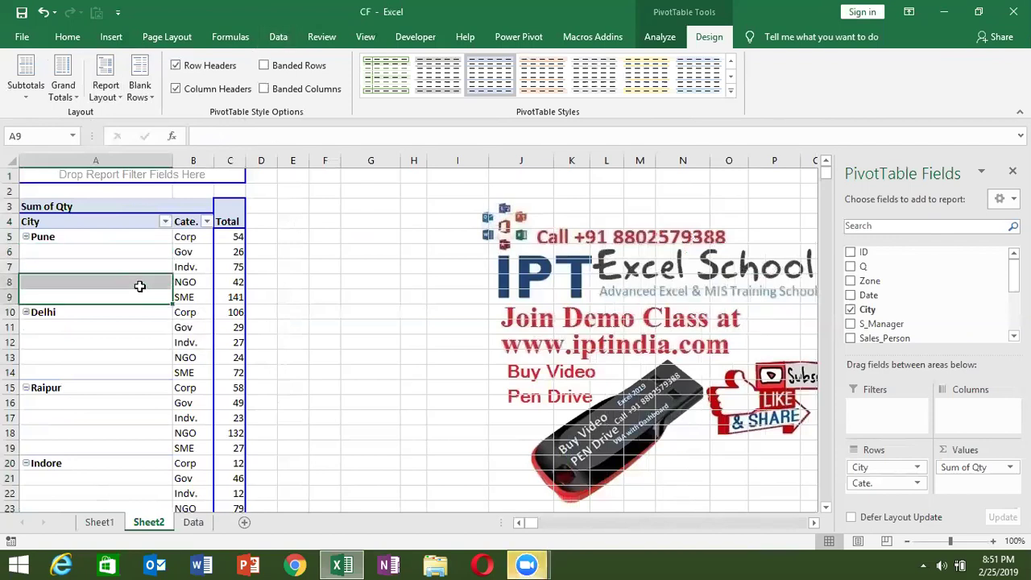
Open the Report Layout options from the PivotTable Design tab.
{"action": "mouse_move", "coordinate": [242, 290]}
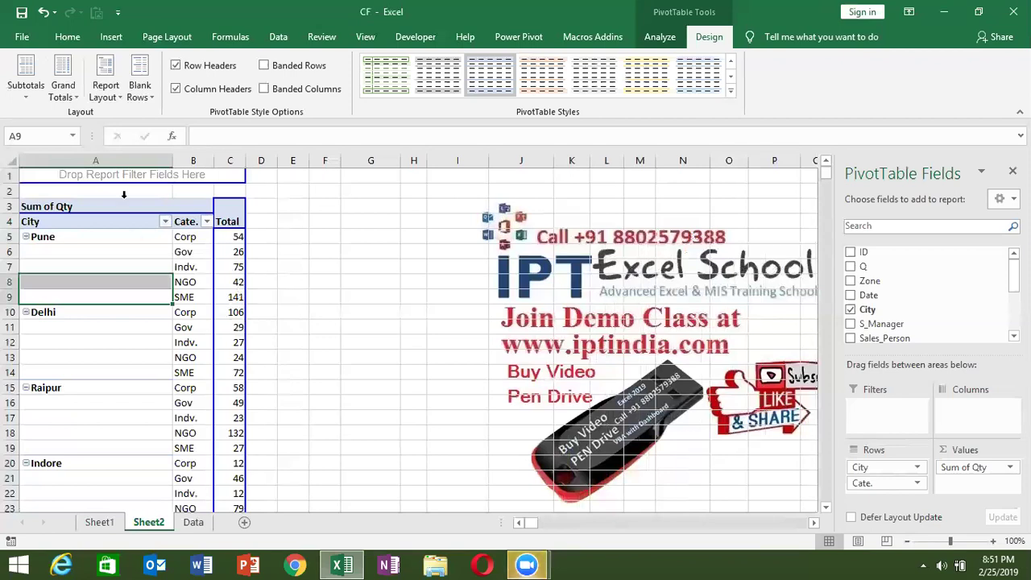
{"action": "left_click", "coordinate": [659, 38]}
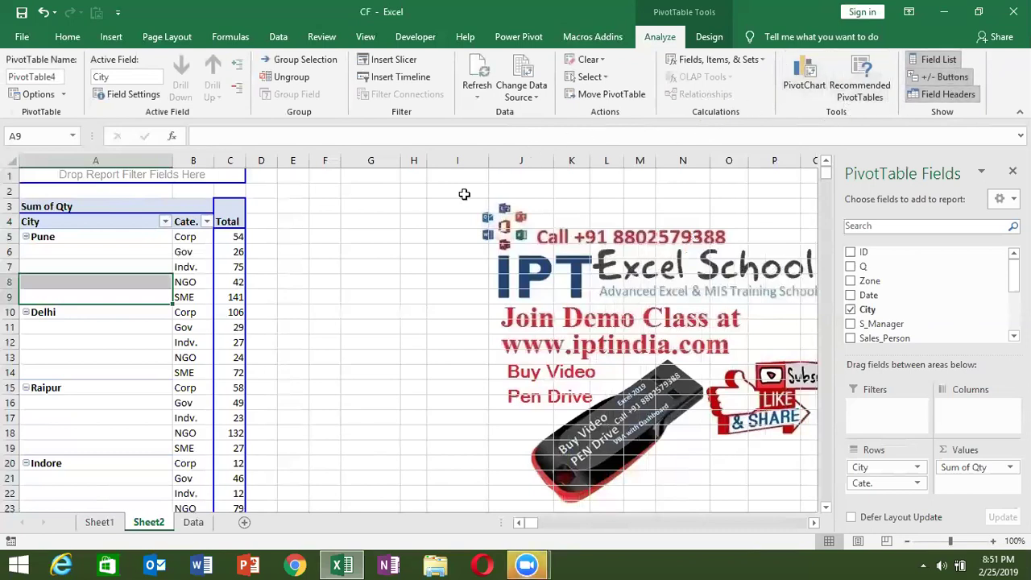
{"action": "left_click", "coordinate": [709, 37]}
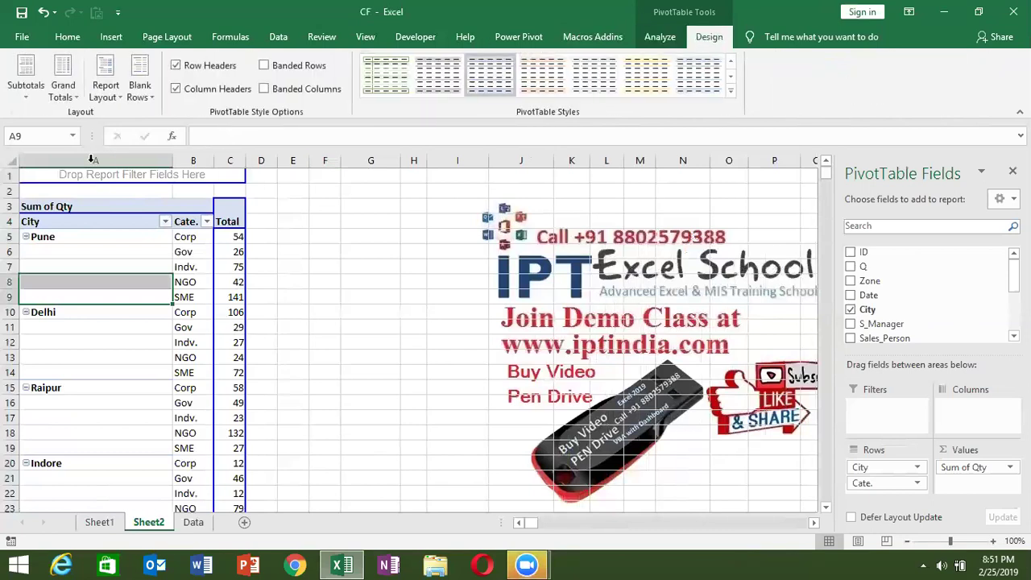
{"action": "left_click", "coordinate": [107, 100]}
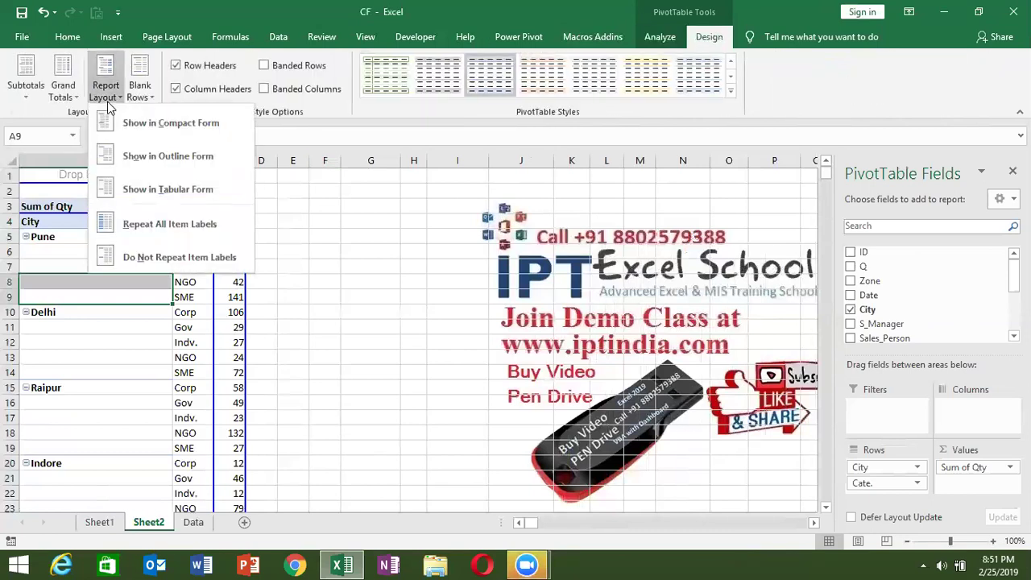
Apply Repeat All Item Labels, then select the repeated Pune and Delhi labels to verify.
{"action": "left_click", "coordinate": [158, 231]}
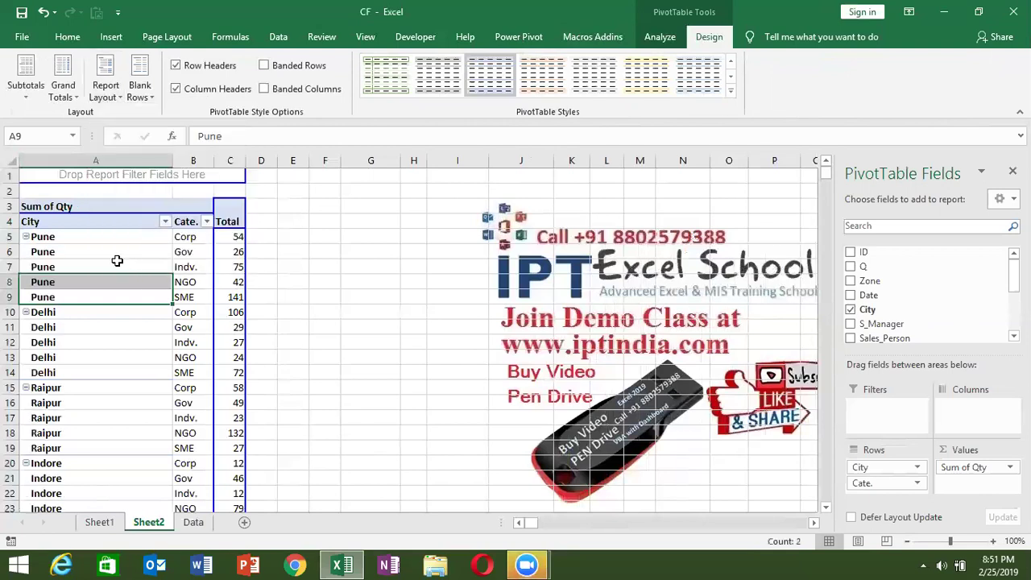
{"action": "left_click_drag", "start_coordinate": [112, 249], "coordinate": [97, 369]}
{"action": "left_click", "coordinate": [97, 328]}
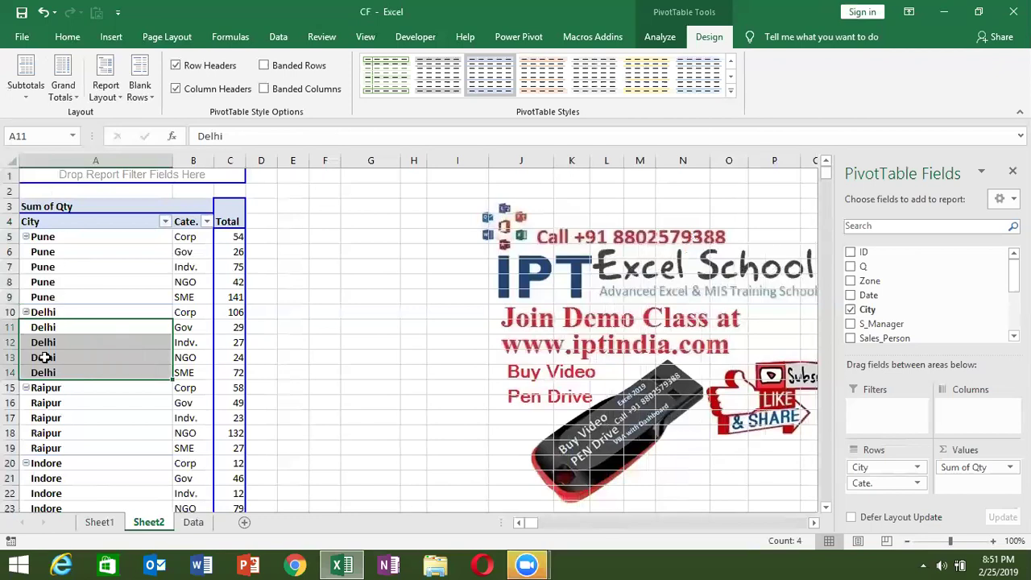
{"action": "left_click_drag", "start_coordinate": [53, 298], "coordinate": [58, 312]}
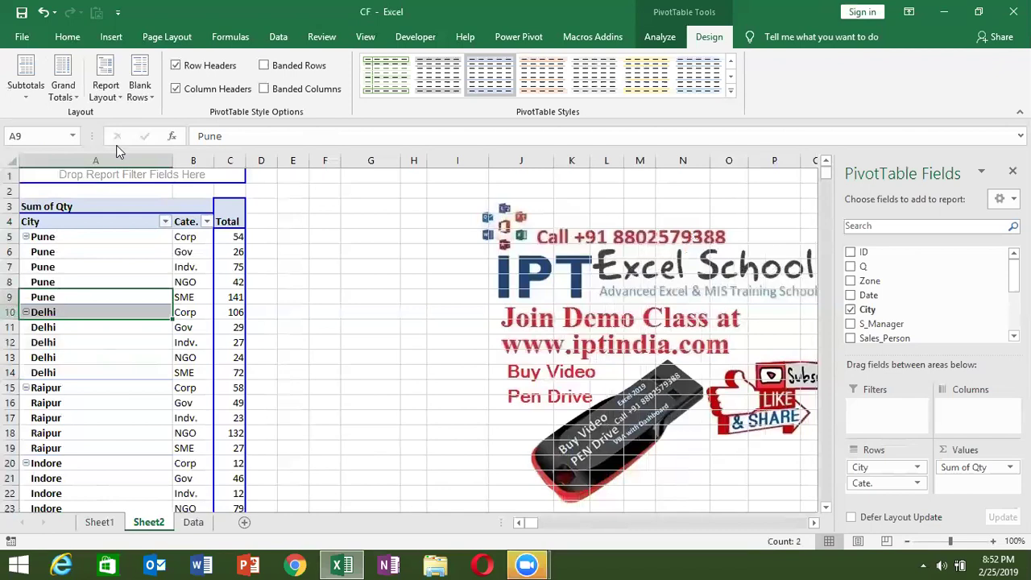
Insert a blank line after each city group and scroll through the spaced-out pivot.
{"action": "left_click", "coordinate": [139, 93]}
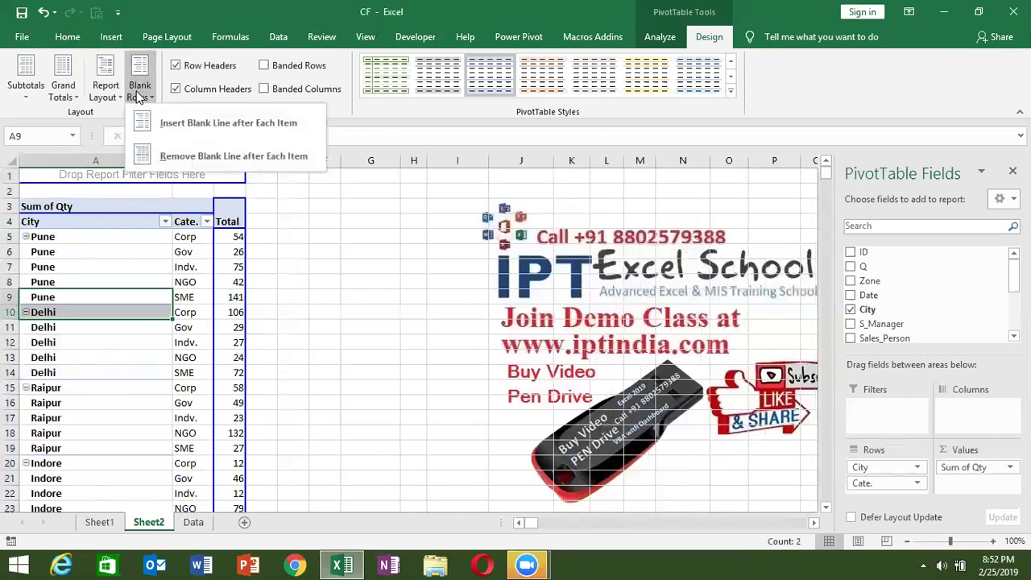
{"action": "left_click", "coordinate": [164, 122]}
{"action": "left_click", "coordinate": [324, 256]}
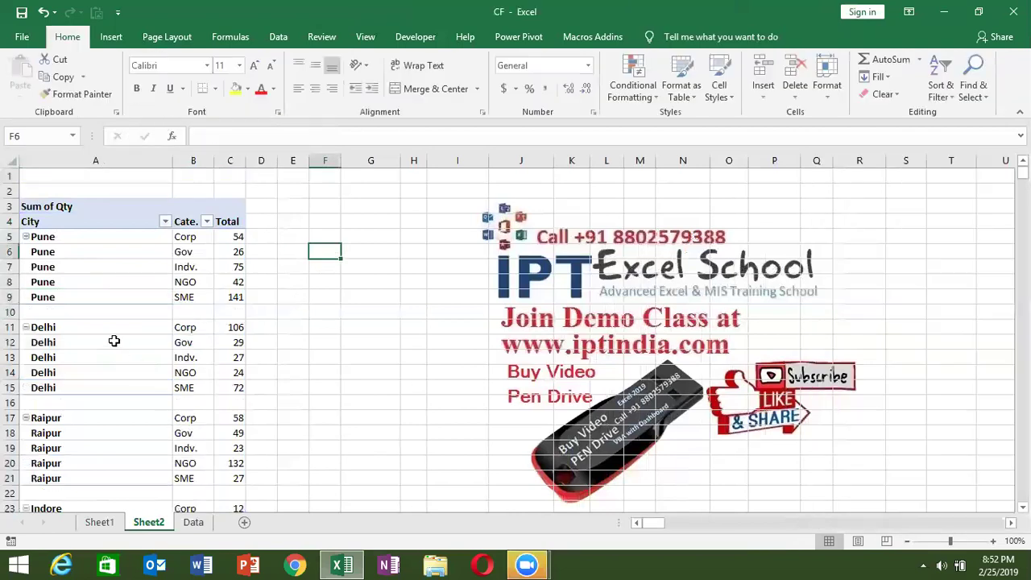
{"action": "left_click", "coordinate": [113, 314]}
{"action": "left_click", "coordinate": [96, 401]}
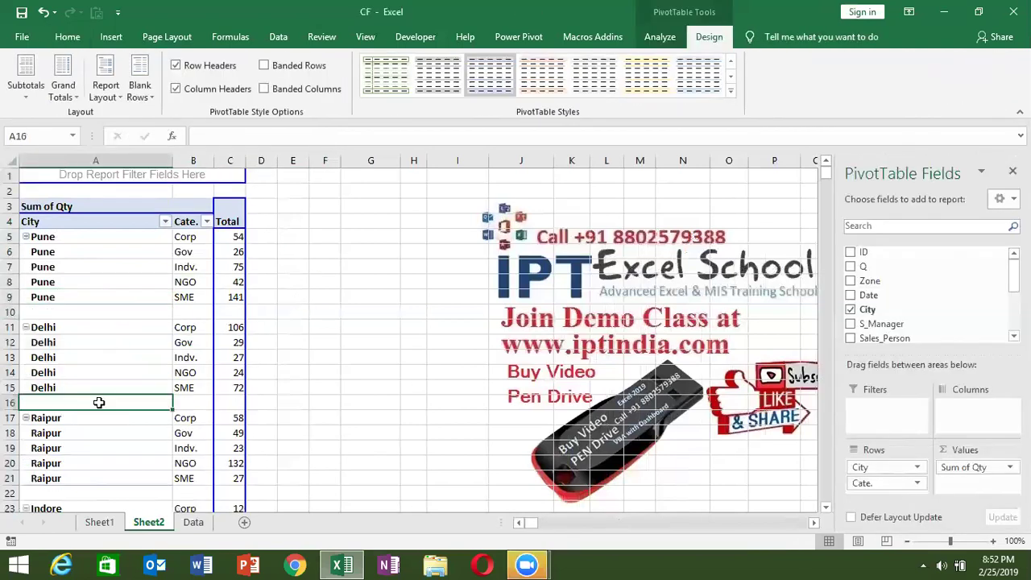
{"action": "scroll", "coordinate": [96, 403], "scroll_direction": "down", "scroll_amount": 4}
{"action": "scroll", "coordinate": [98, 403], "scroll_direction": "down", "scroll_amount": 4}
{"action": "scroll", "coordinate": [103, 404], "scroll_direction": "down", "scroll_amount": 4}
{"action": "scroll", "coordinate": [103, 403], "scroll_direction": "down", "scroll_amount": 4}
{"action": "scroll", "coordinate": [101, 403], "scroll_direction": "down", "scroll_amount": 5}
{"action": "scroll", "coordinate": [98, 386], "scroll_direction": "up", "scroll_amount": 6}
{"action": "scroll", "coordinate": [96, 346], "scroll_direction": "up", "scroll_amount": 9}
{"action": "scroll", "coordinate": [96, 346], "scroll_direction": "up", "scroll_amount": 6}
Remove the blank lines after each city group, then bring up the Report Layout choices.
{"action": "left_click", "coordinate": [152, 91]}
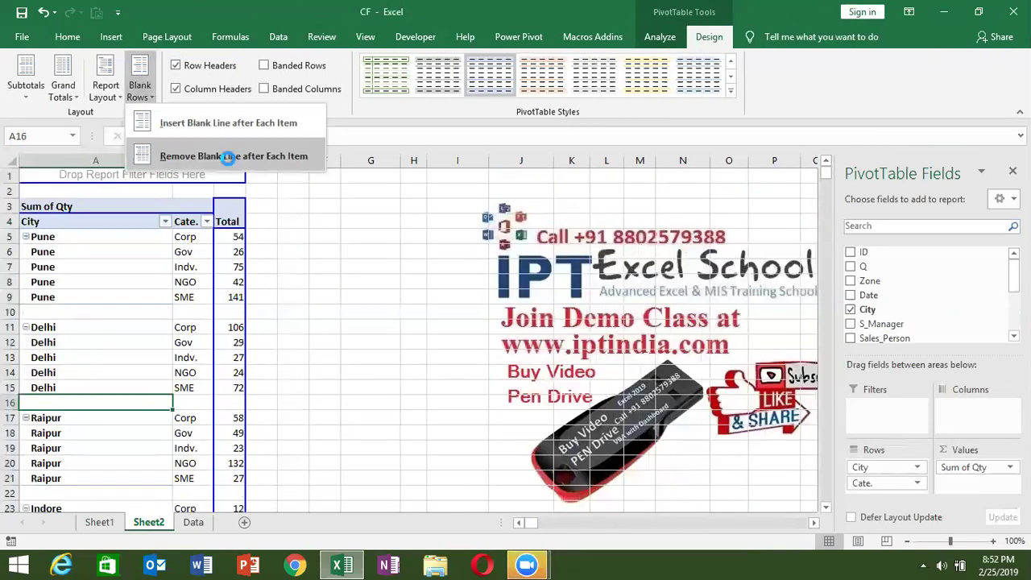
{"action": "left_click", "coordinate": [228, 158]}
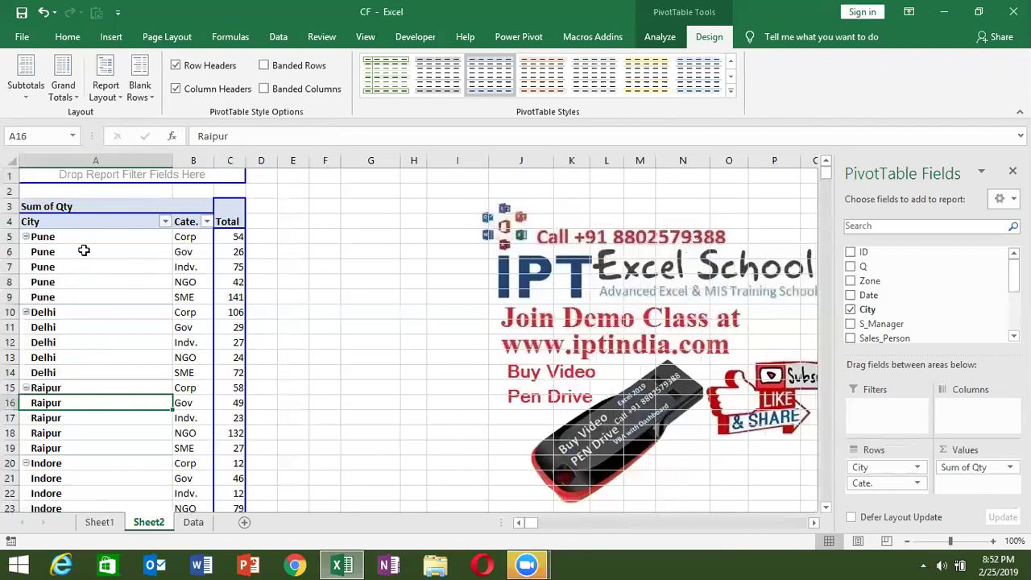
{"action": "left_click", "coordinate": [121, 97]}
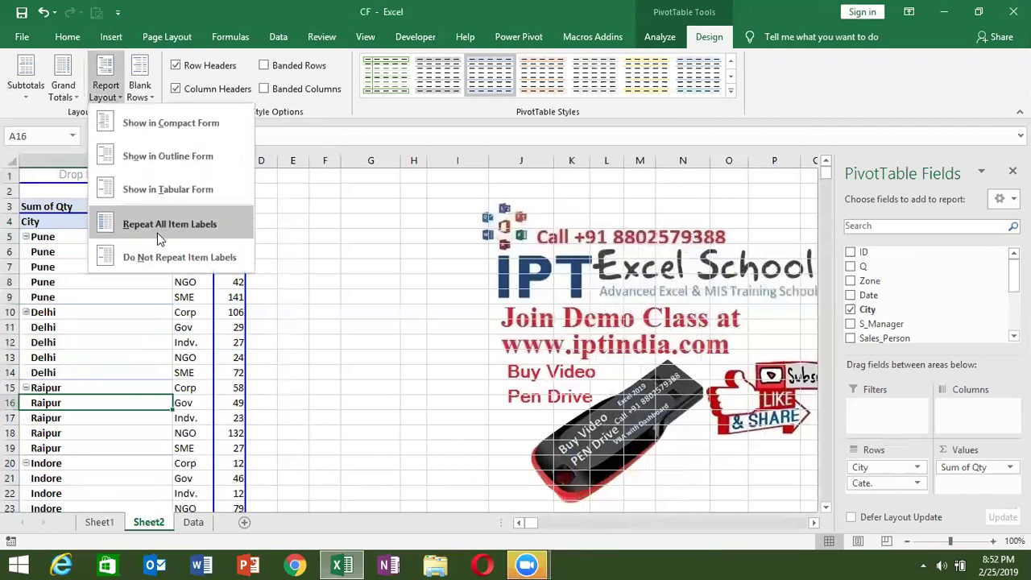
{"action": "left_click", "coordinate": [157, 265]}
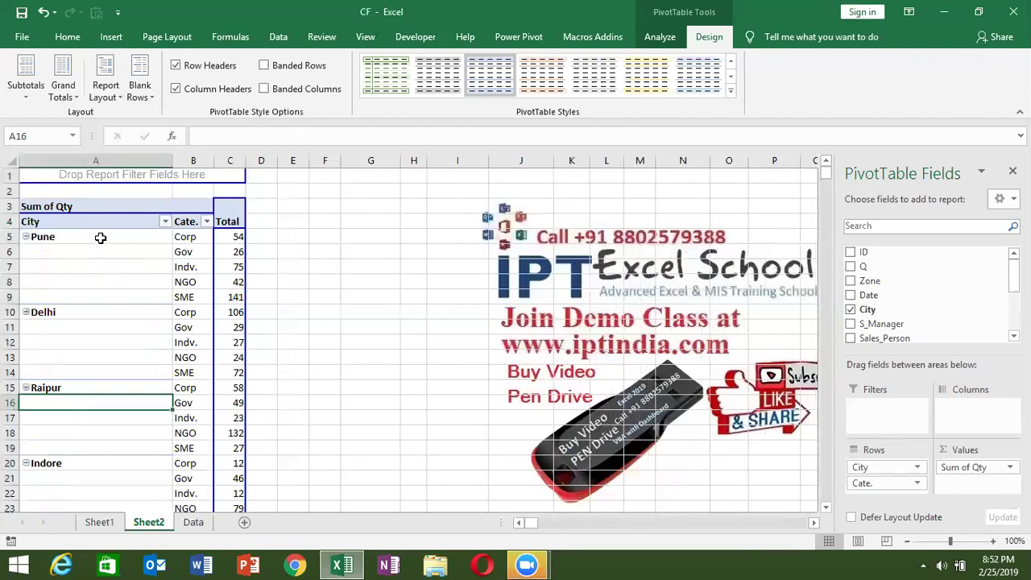
{"action": "left_click_drag", "start_coordinate": [102, 238], "coordinate": [111, 294]}
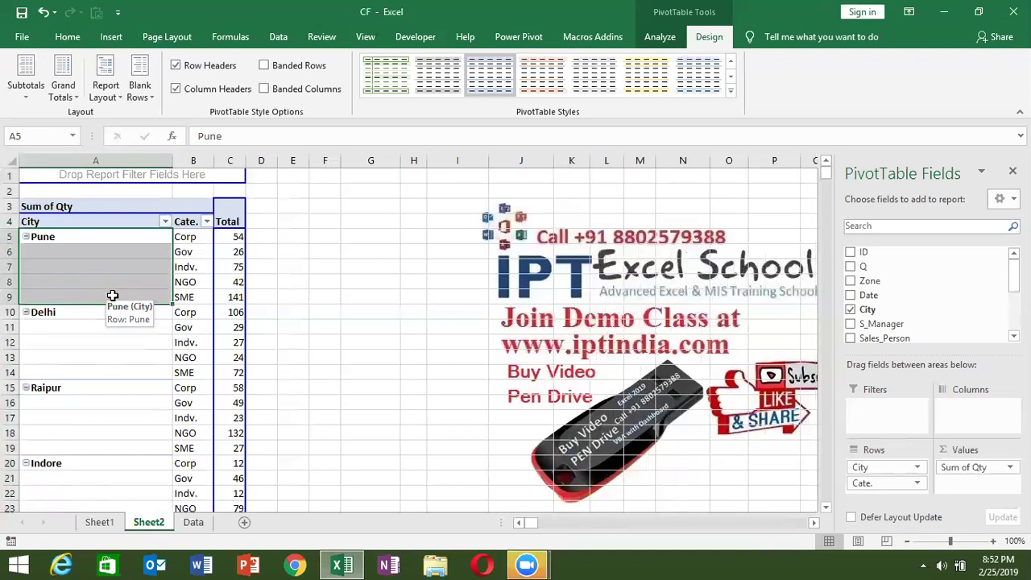
{"action": "left_click", "coordinate": [65, 38]}
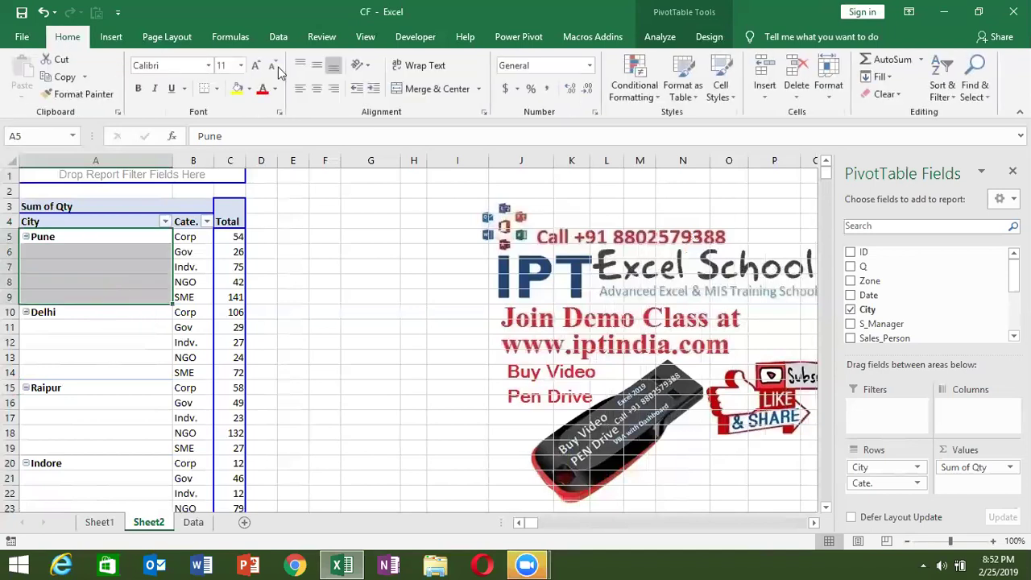
{"action": "left_click", "coordinate": [412, 91]}
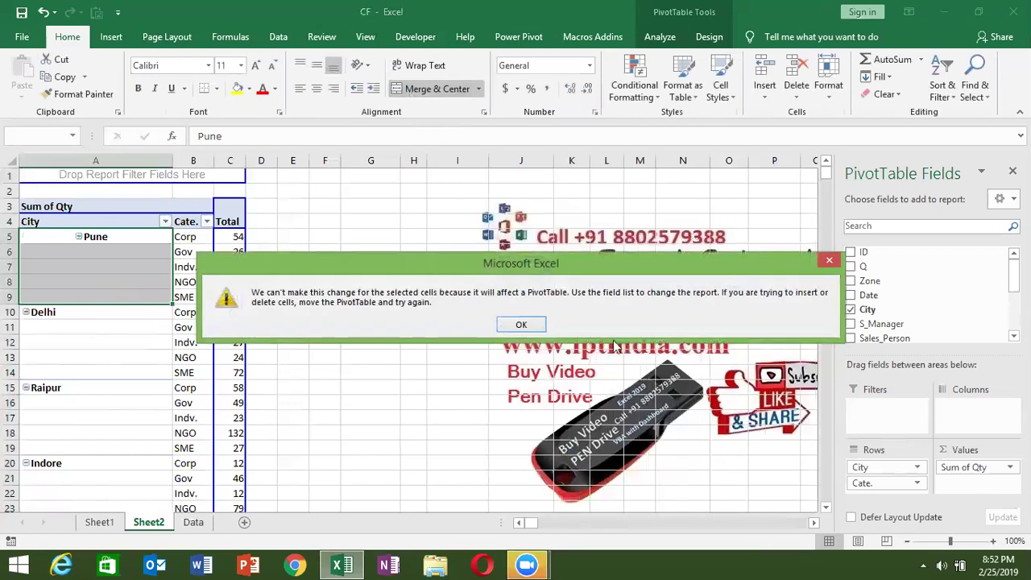
Dismiss the warning and enable 'Merge and center cells with labels' in PivotTable Options.
{"action": "left_click", "coordinate": [521, 324]}
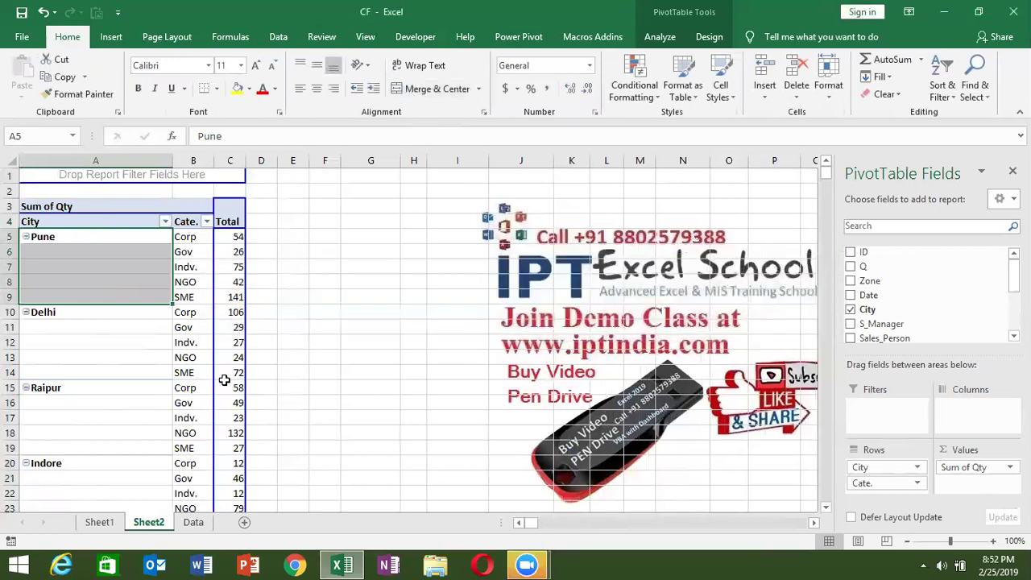
{"action": "left_click", "coordinate": [263, 345]}
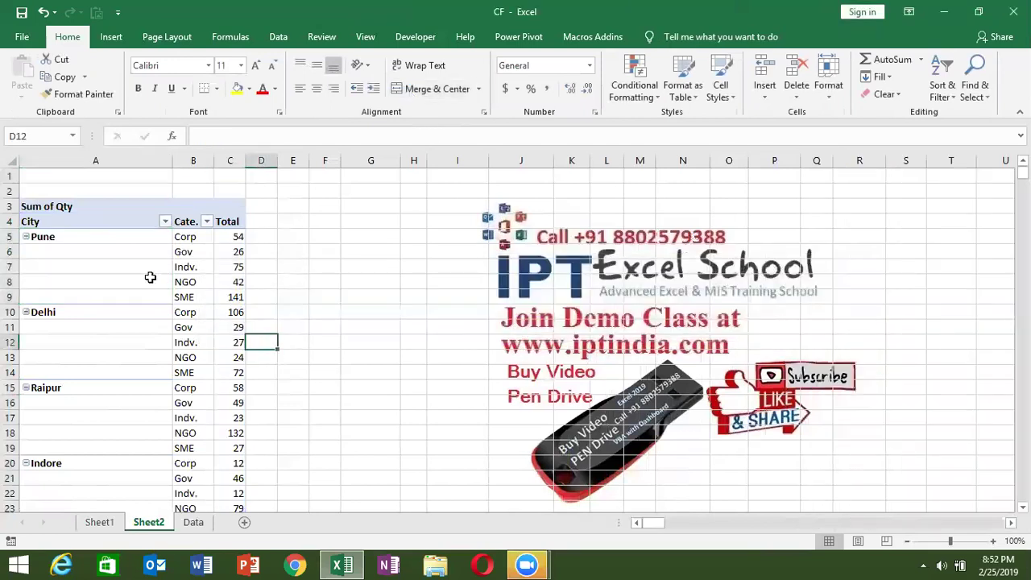
{"action": "right_click", "coordinate": [150, 277]}
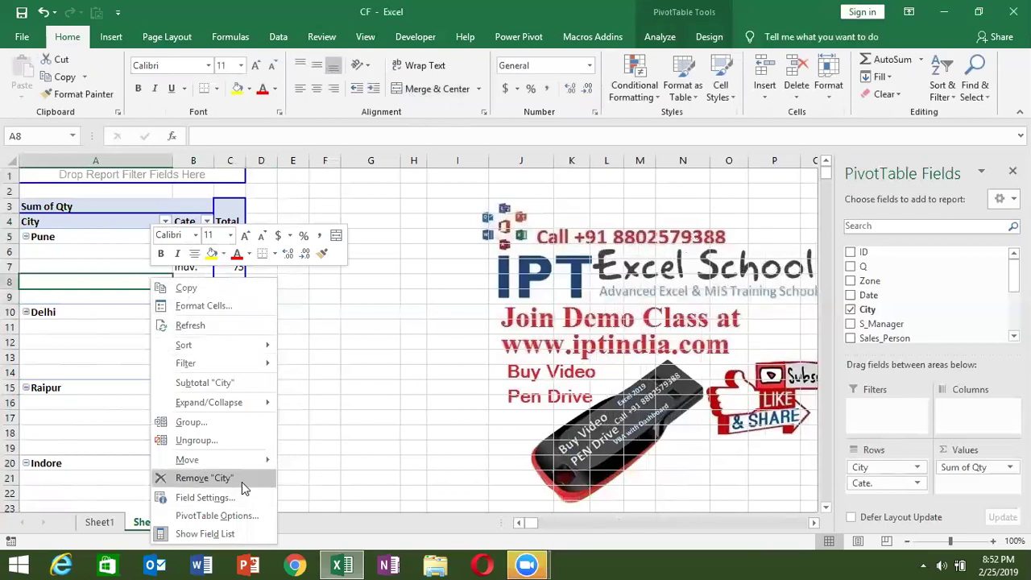
{"action": "left_click", "coordinate": [219, 515]}
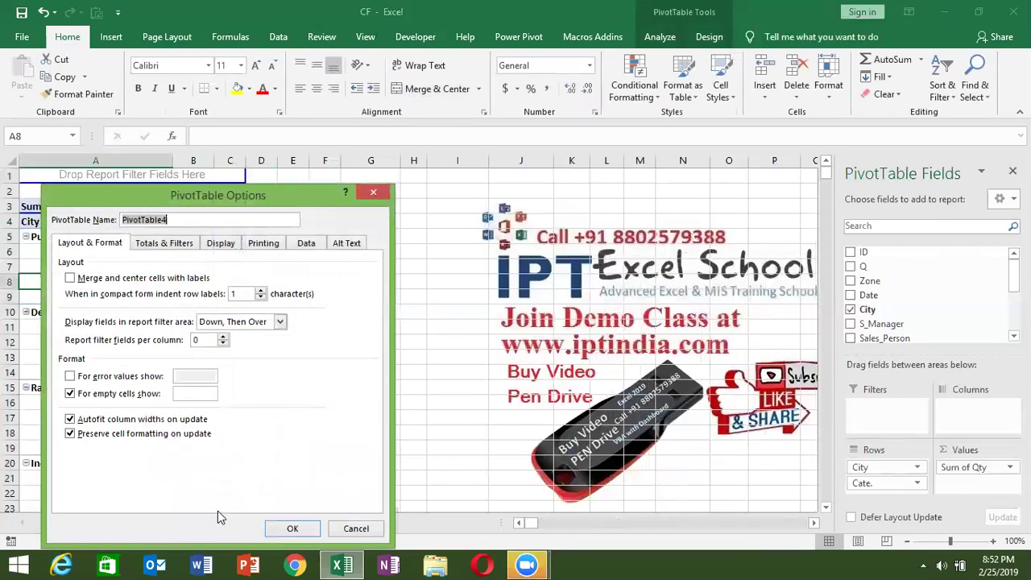
{"action": "left_click", "coordinate": [122, 278]}
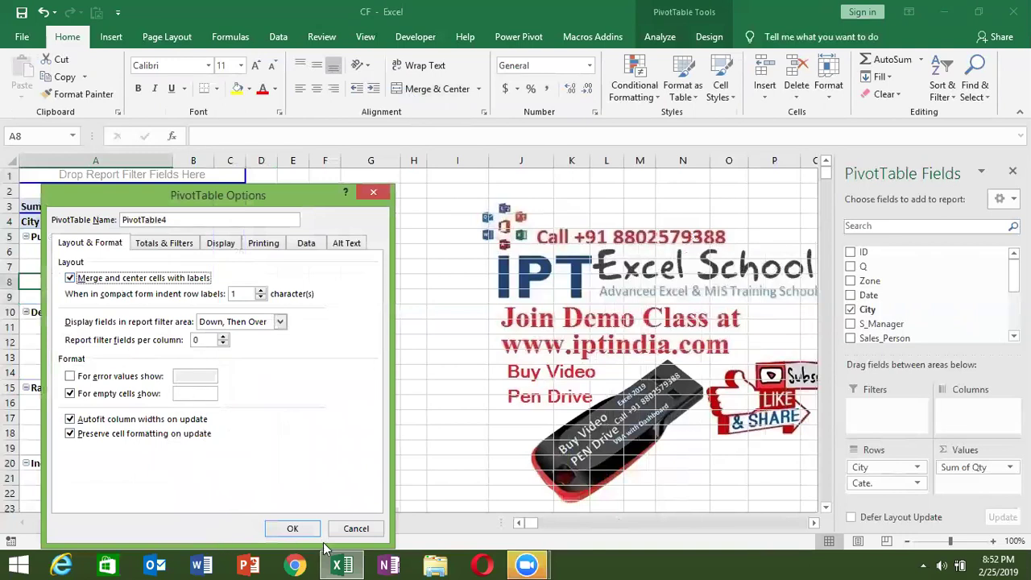
{"action": "left_click", "coordinate": [300, 532]}
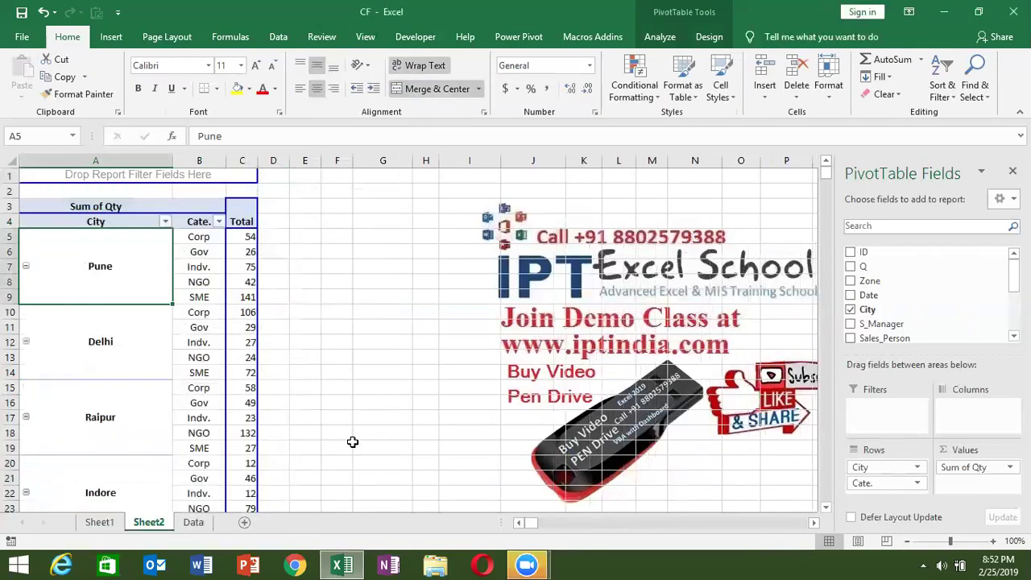
Check the merged Delhi, Raipur, Indore and lower city labels down the pivot.
{"action": "left_click", "coordinate": [351, 445]}
{"action": "left_click", "coordinate": [154, 355]}
{"action": "left_click", "coordinate": [137, 421]}
{"action": "left_click", "coordinate": [136, 472]}
{"action": "scroll", "coordinate": [148, 500], "scroll_direction": "down", "scroll_amount": 4}
{"action": "left_click", "coordinate": [133, 488]}
{"action": "scroll", "coordinate": [133, 488], "scroll_direction": "down", "scroll_amount": 3}
{"action": "left_click", "coordinate": [141, 485]}
{"action": "scroll", "coordinate": [147, 493], "scroll_direction": "up", "scroll_amount": 11}
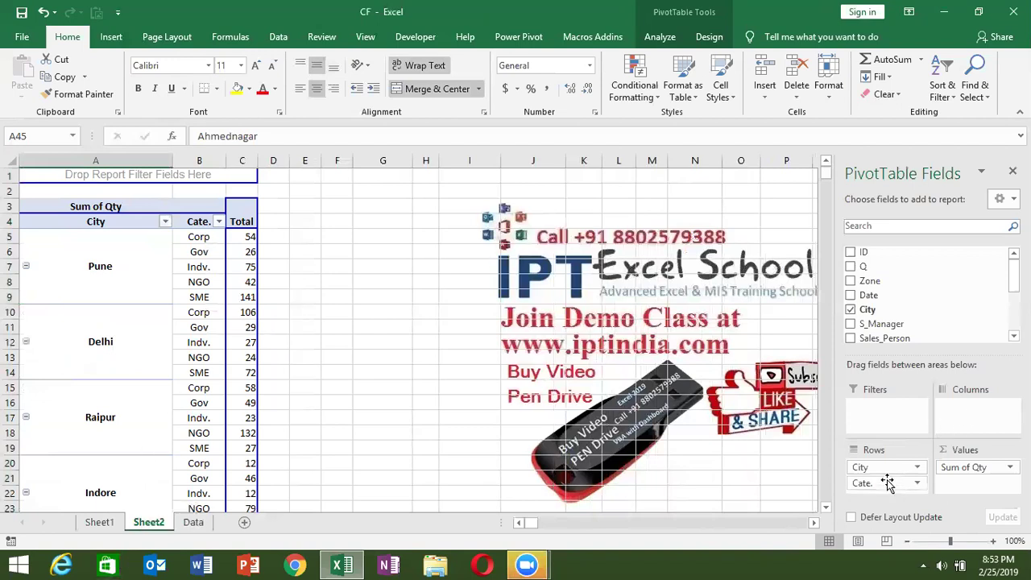
Remove City from the pivot rows and add S_Manager as the column field.
{"action": "scroll", "coordinate": [906, 306], "scroll_direction": "down", "scroll_amount": 1}
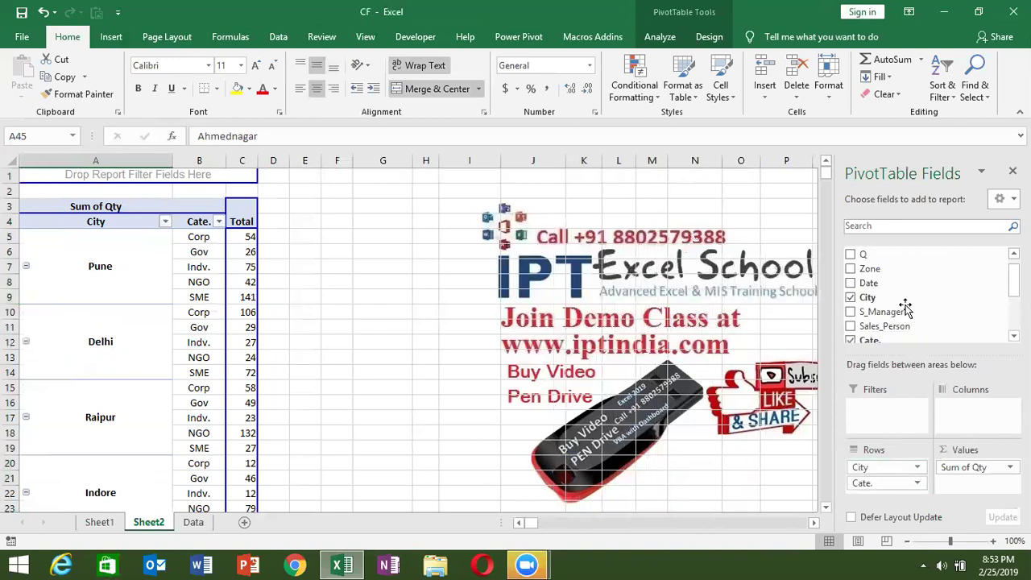
{"action": "left_click", "coordinate": [908, 298]}
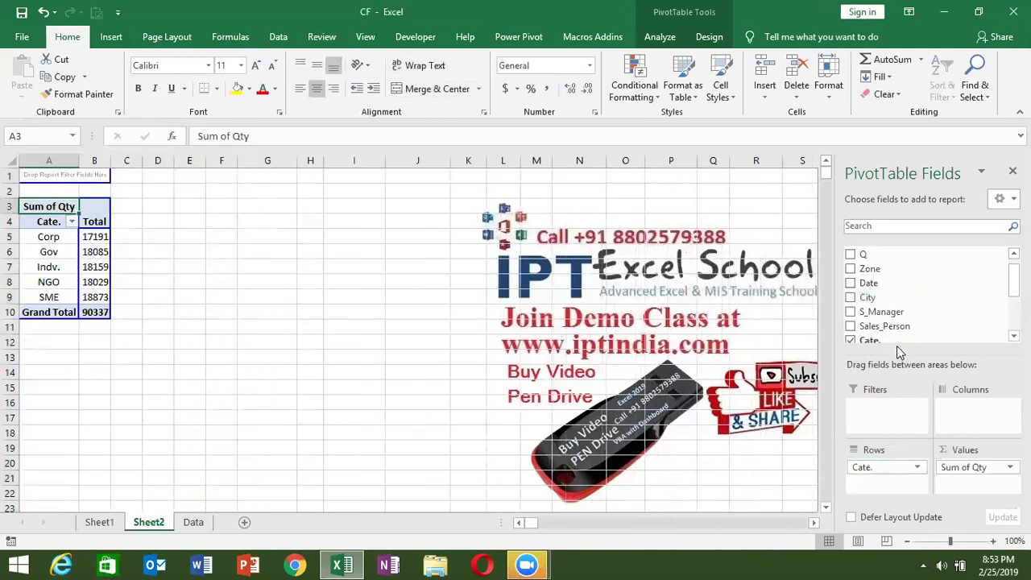
{"action": "scroll", "coordinate": [893, 311], "scroll_direction": "down", "scroll_amount": 2}
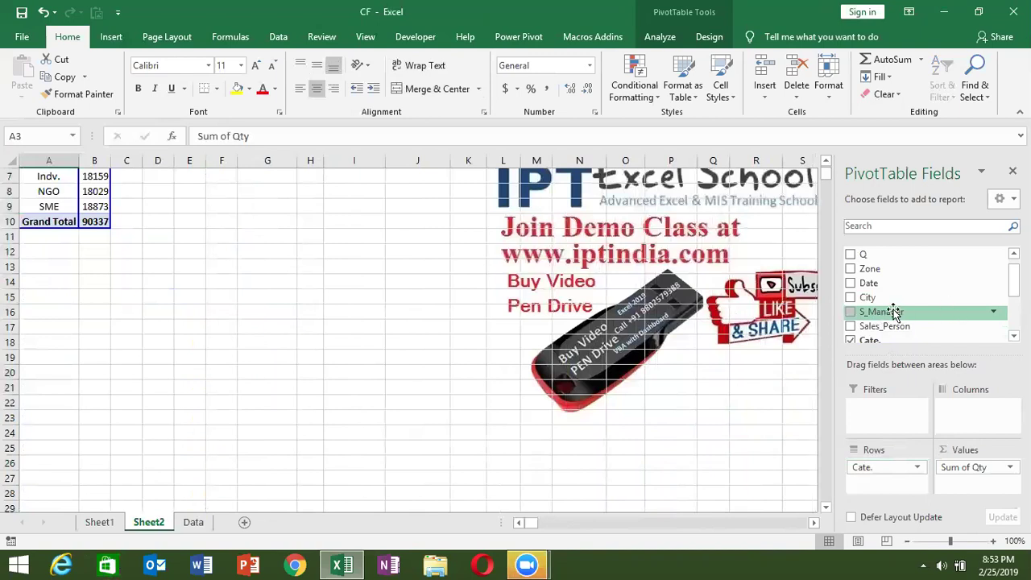
{"action": "left_click_drag", "start_coordinate": [893, 311], "coordinate": [958, 402]}
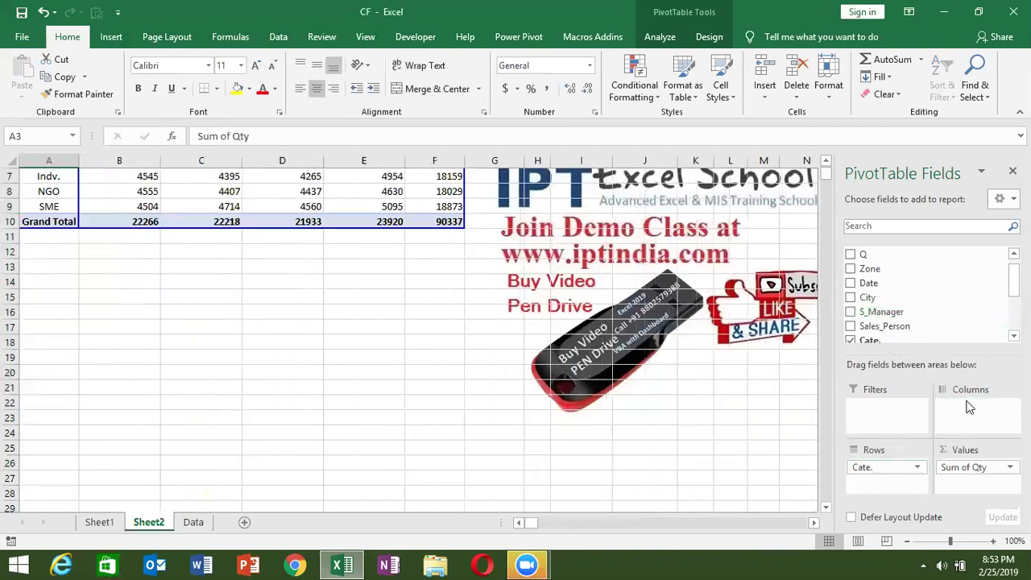
Select Neeraj's Gov total 4529 in B6, then switch to the Data sheet.
{"action": "scroll", "coordinate": [478, 267], "scroll_direction": "up", "scroll_amount": 2}
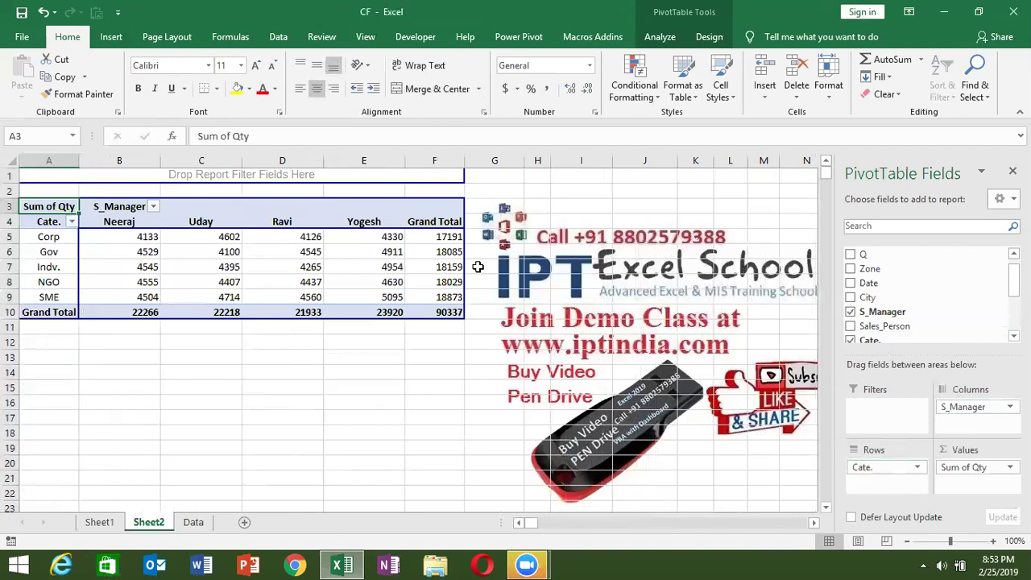
{"action": "left_click", "coordinate": [143, 253]}
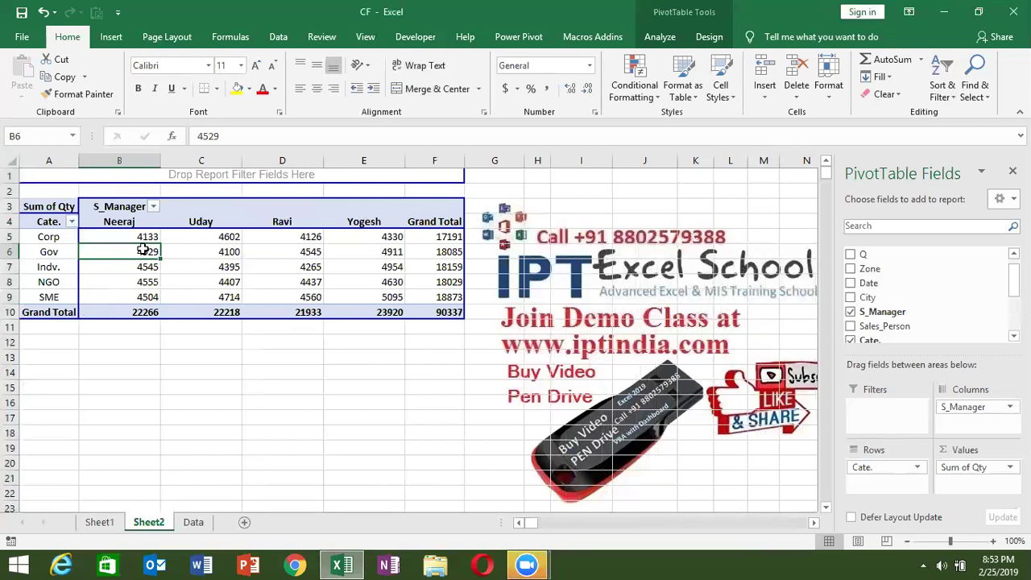
{"action": "left_click", "coordinate": [190, 522]}
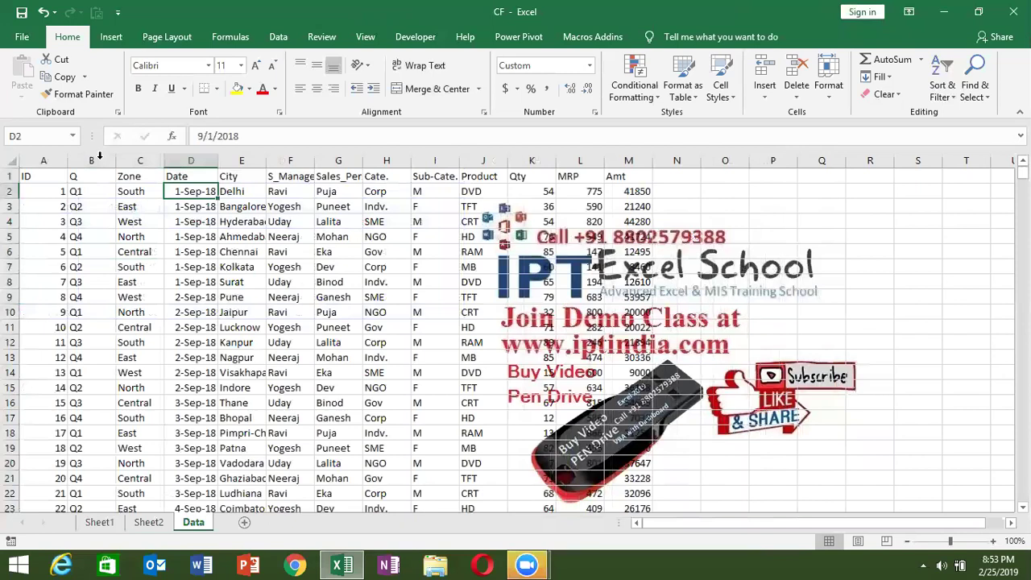
Drill into the 4529 Neeraj/Gov total from Sheet2 and scroll through its source rows.
{"action": "left_click", "coordinate": [95, 174]}
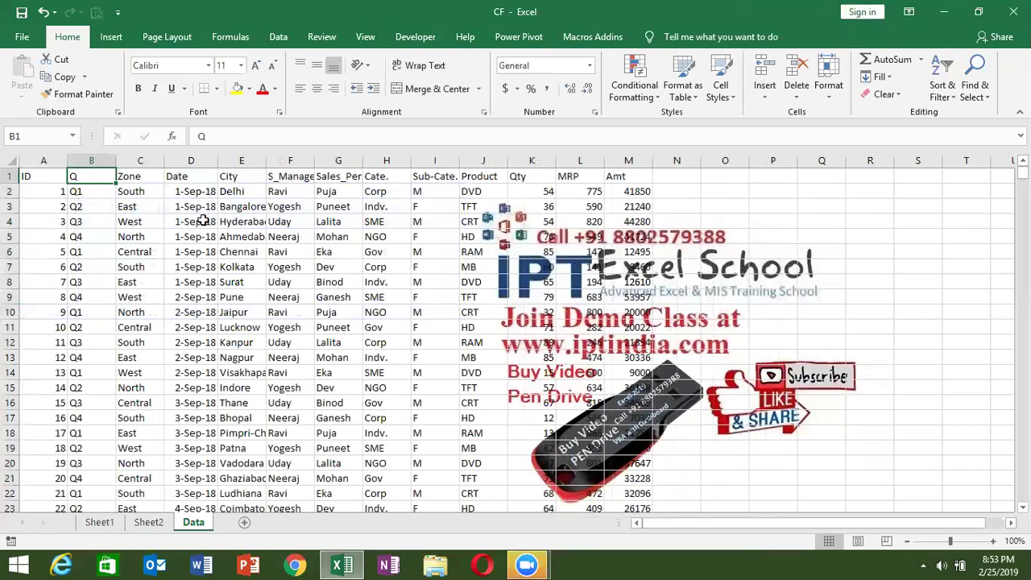
{"action": "left_click", "coordinate": [152, 524]}
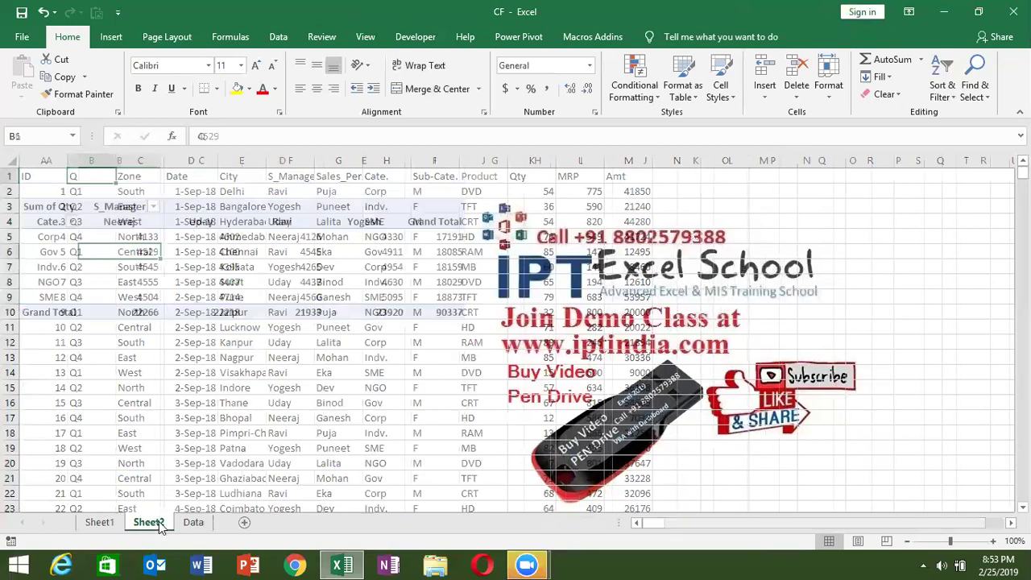
{"action": "double_click", "coordinate": [135, 256]}
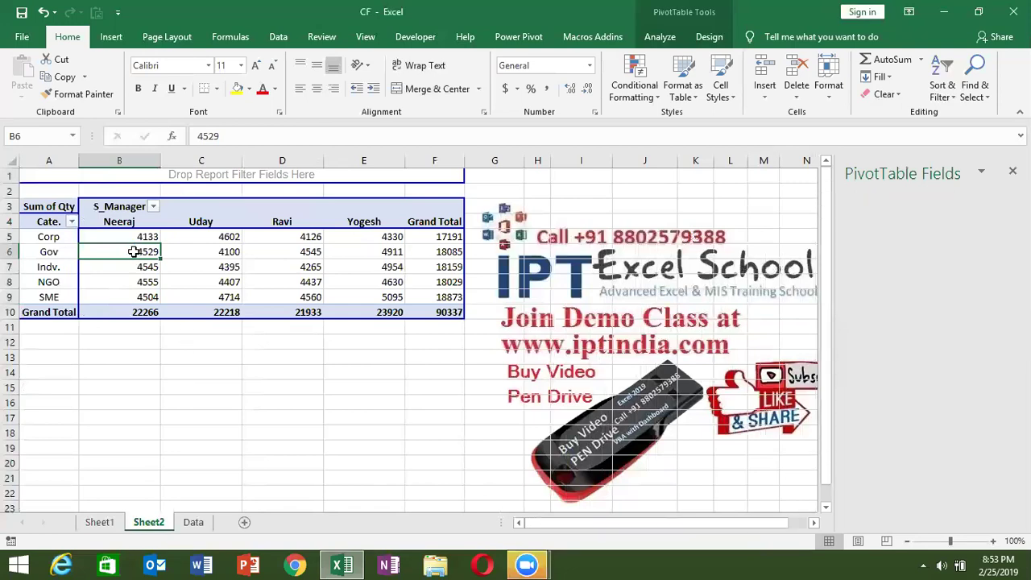
{"action": "scroll", "coordinate": [557, 288], "scroll_direction": "down", "scroll_amount": 6}
{"action": "scroll", "coordinate": [556, 290], "scroll_direction": "down", "scroll_amount": 10}
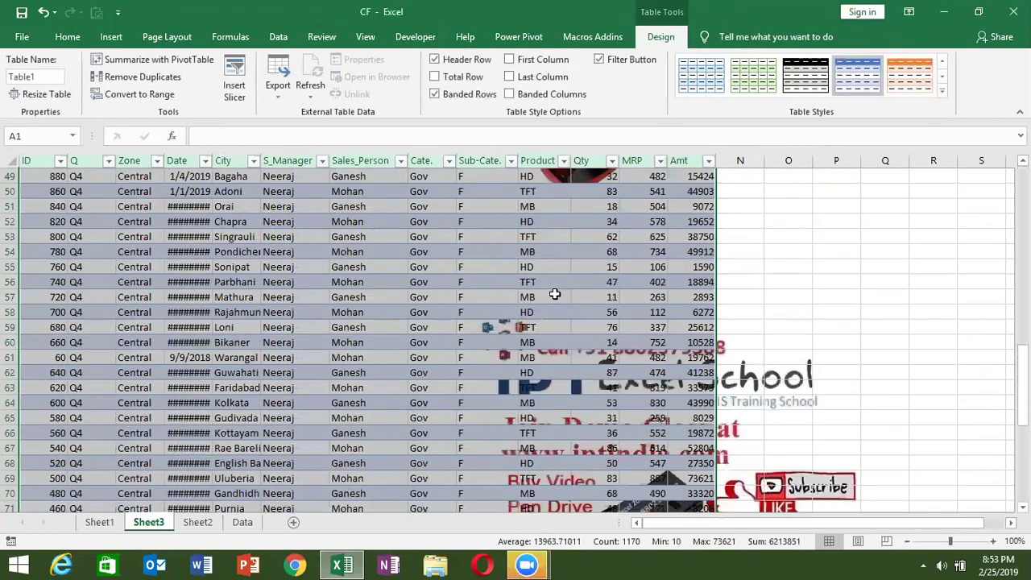
{"action": "scroll", "coordinate": [554, 291], "scroll_direction": "down", "scroll_amount": 9}
{"action": "scroll", "coordinate": [554, 294], "scroll_direction": "down", "scroll_amount": 10}
{"action": "scroll", "coordinate": [554, 292], "scroll_direction": "down", "scroll_amount": 10}
{"action": "scroll", "coordinate": [553, 286], "scroll_direction": "down", "scroll_amount": 9}
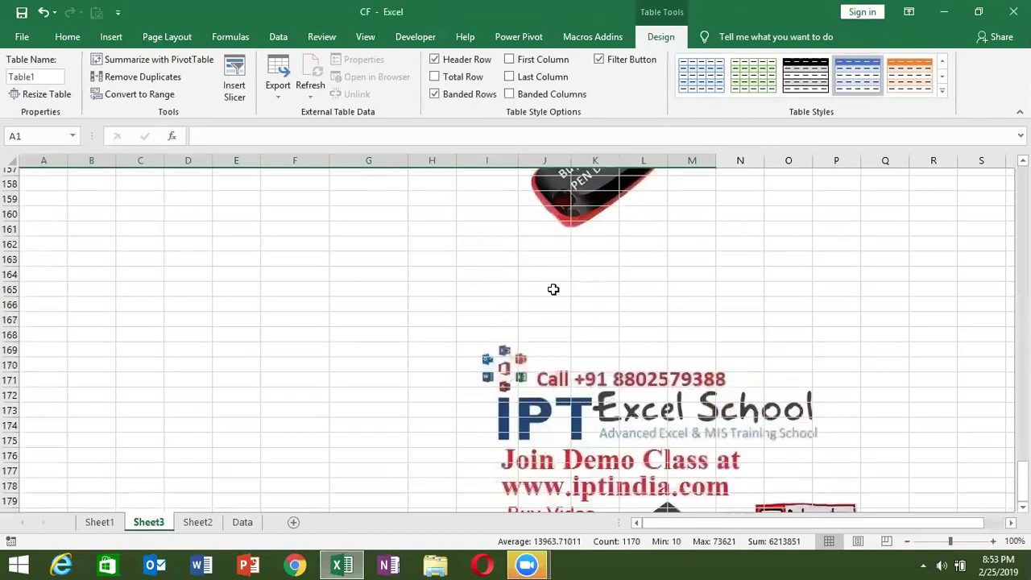
{"action": "scroll", "coordinate": [552, 282], "scroll_direction": "down", "scroll_amount": 5}
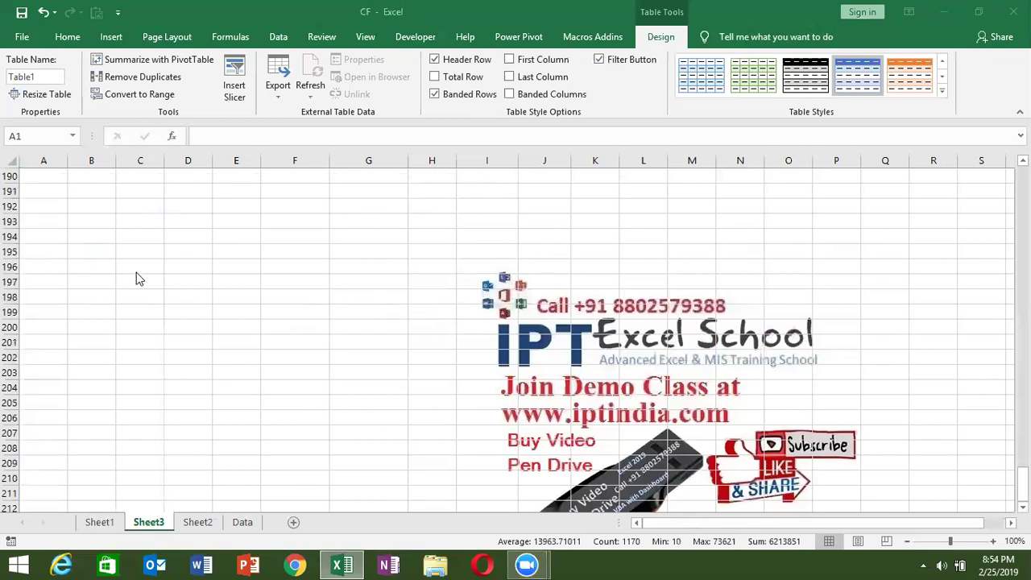
{"action": "scroll", "coordinate": [136, 274], "scroll_direction": "up", "scroll_amount": 20}
{"action": "scroll", "coordinate": [136, 267], "scroll_direction": "up", "scroll_amount": 19}
{"action": "scroll", "coordinate": [136, 267], "scroll_direction": "up", "scroll_amount": 7}
{"action": "scroll", "coordinate": [135, 260], "scroll_direction": "up", "scroll_amount": 6}
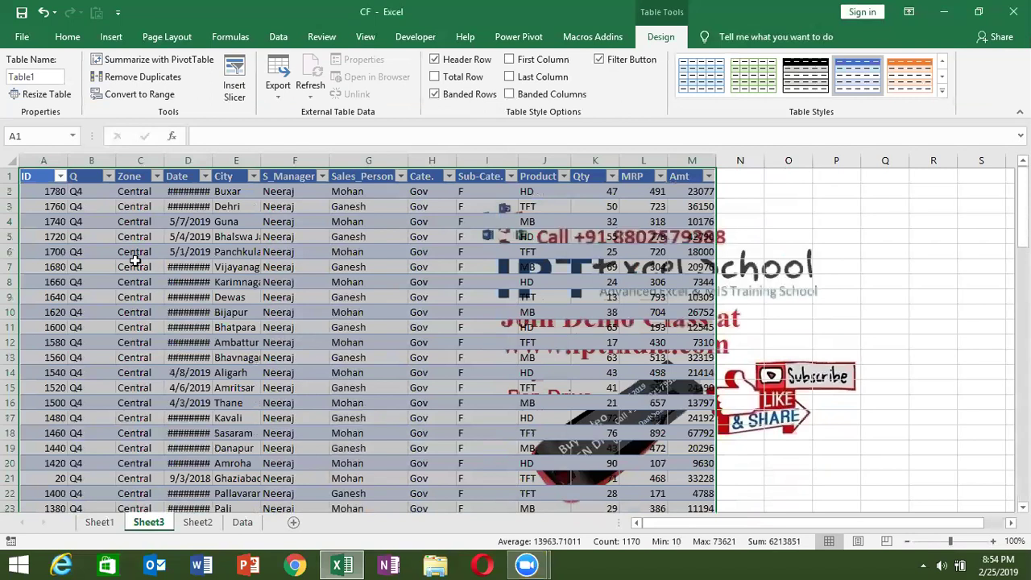
Permanently delete the Sheet3 detail sheet, returning to the Sheet2 pivot.
{"action": "right_click", "coordinate": [153, 532]}
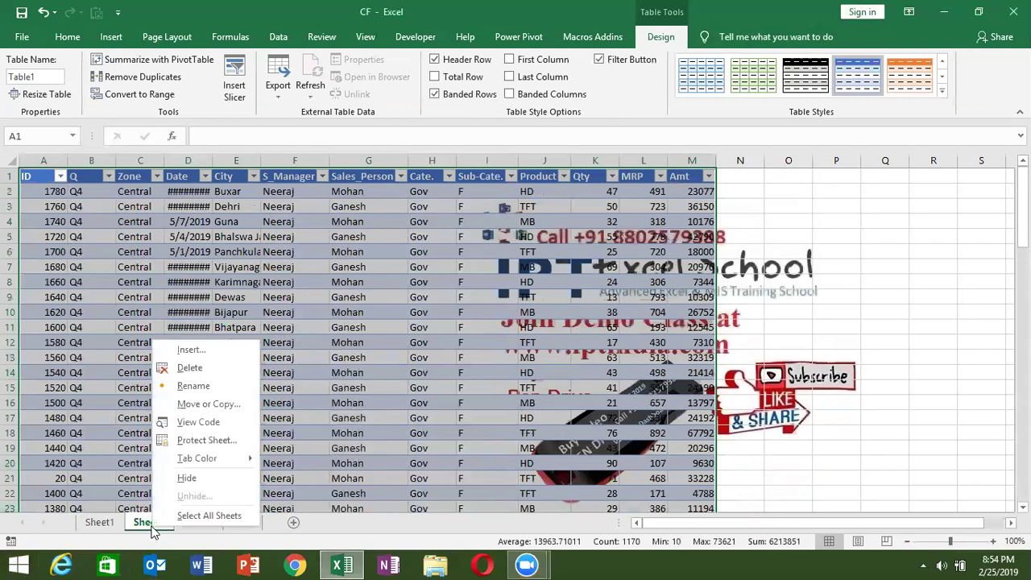
{"action": "left_click", "coordinate": [193, 369]}
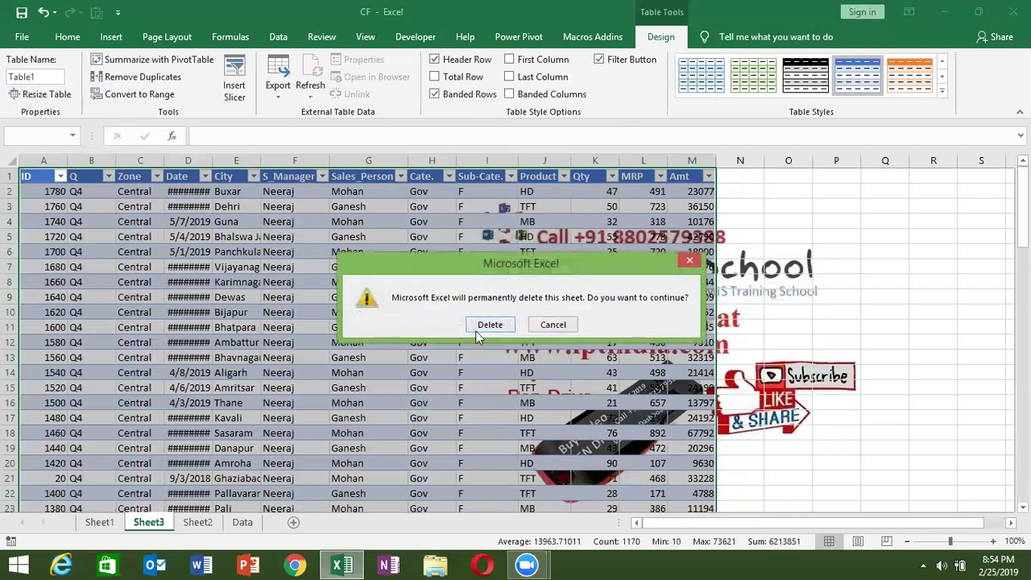
{"action": "left_click", "coordinate": [488, 324]}
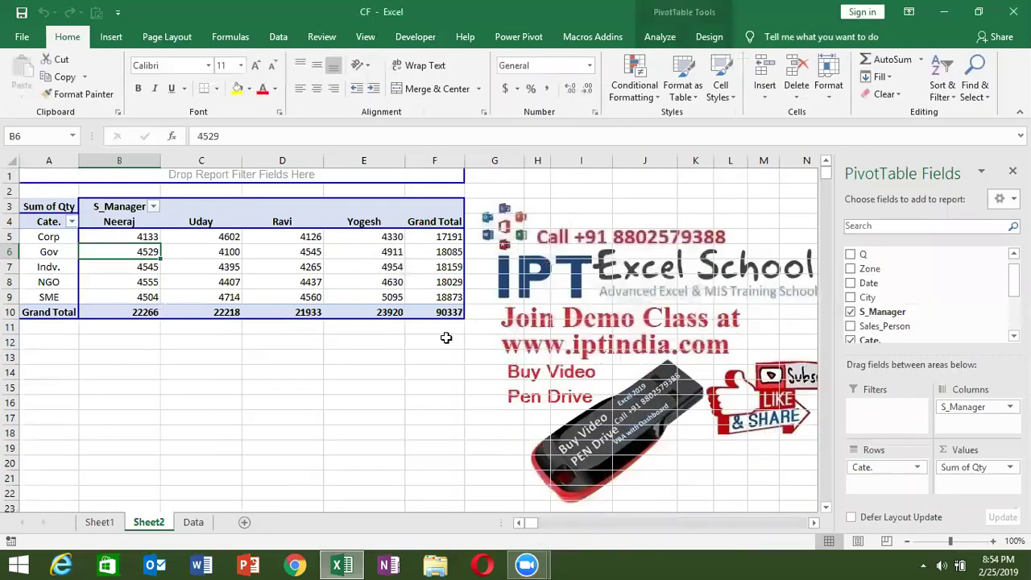
{"action": "left_click", "coordinate": [451, 384]}
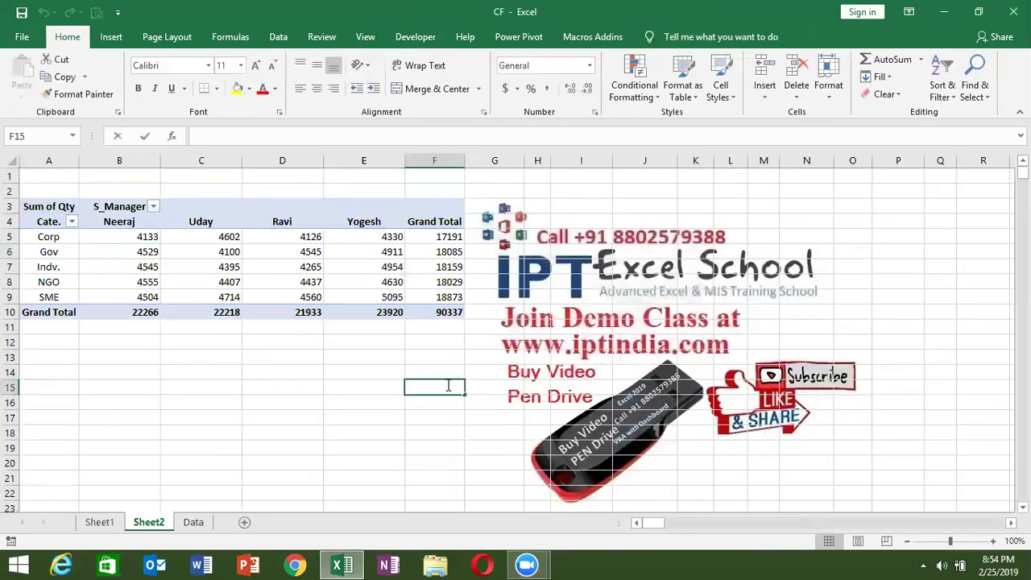
Uncheck Enable show details on the Data tab of PivotTable Options.
{"action": "left_click", "coordinate": [427, 358]}
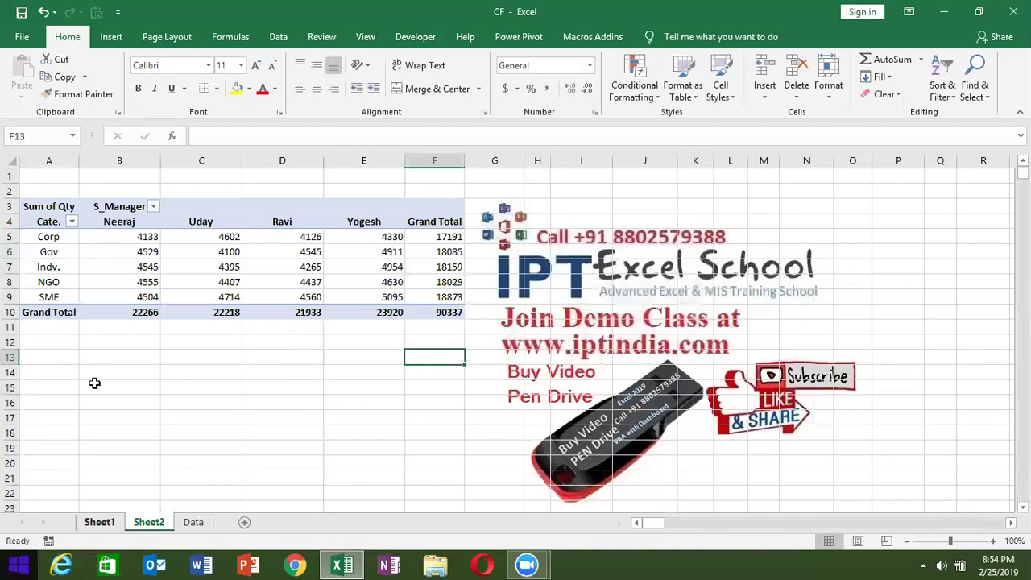
{"action": "right_click", "coordinate": [150, 287]}
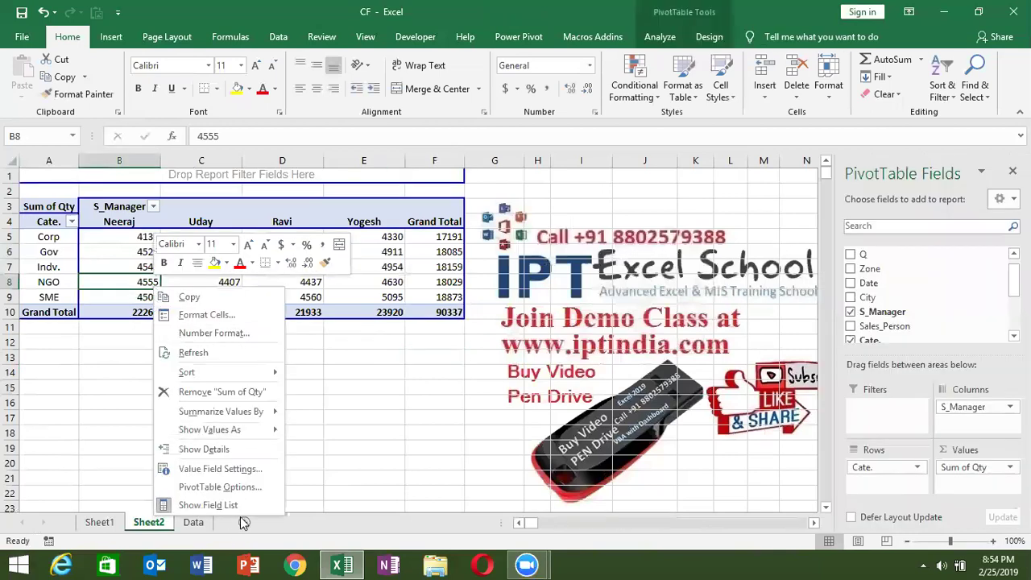
{"action": "left_click", "coordinate": [238, 488]}
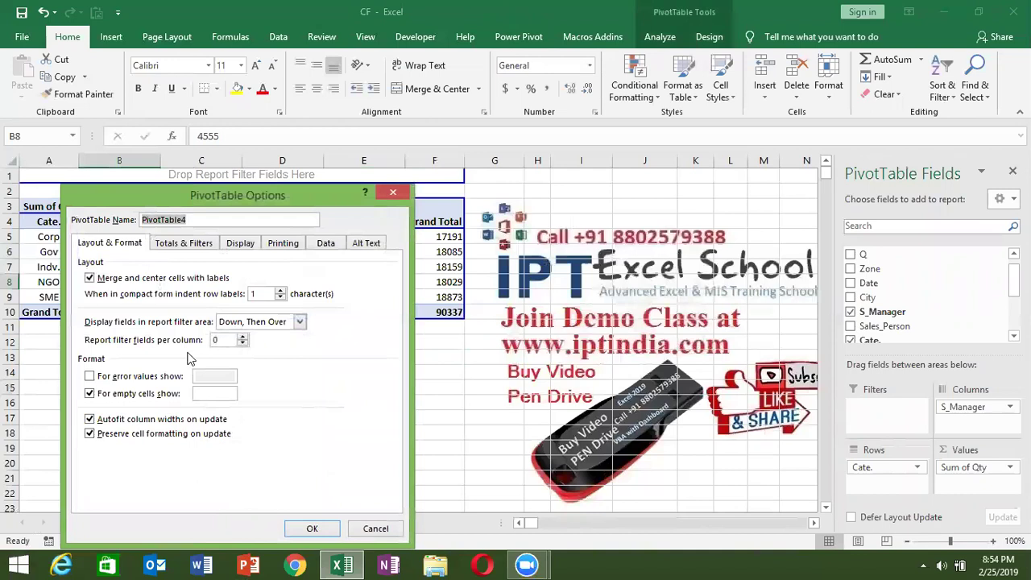
{"action": "left_click", "coordinate": [327, 245]}
{"action": "left_click", "coordinate": [137, 294]}
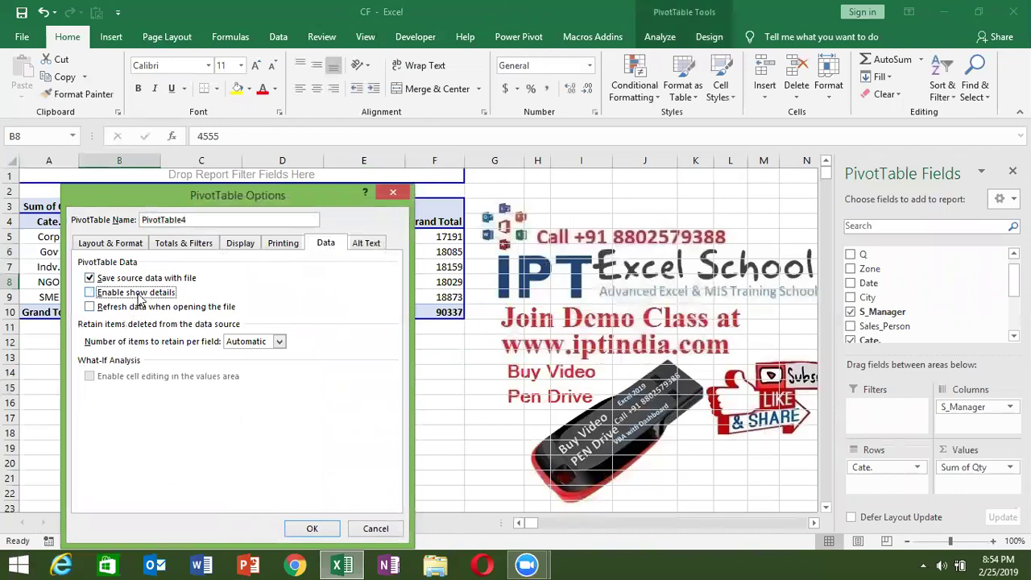
{"action": "left_click", "coordinate": [313, 529]}
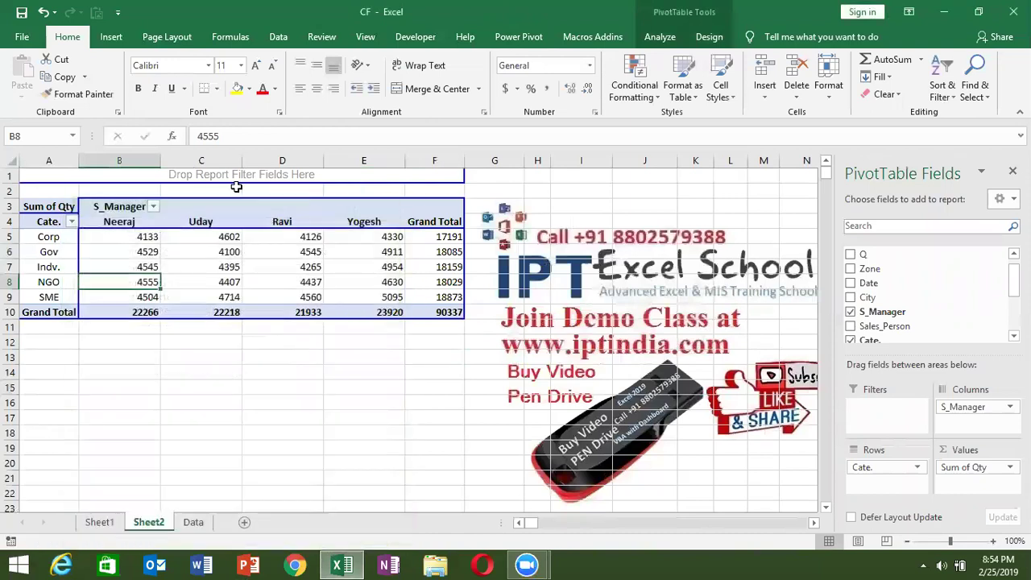
Confirm double-clicking Uday's Gov value is blocked, then remove S_Manager from the columns.
{"action": "left_click", "coordinate": [236, 256]}
{"action": "double_click", "coordinate": [236, 257]}
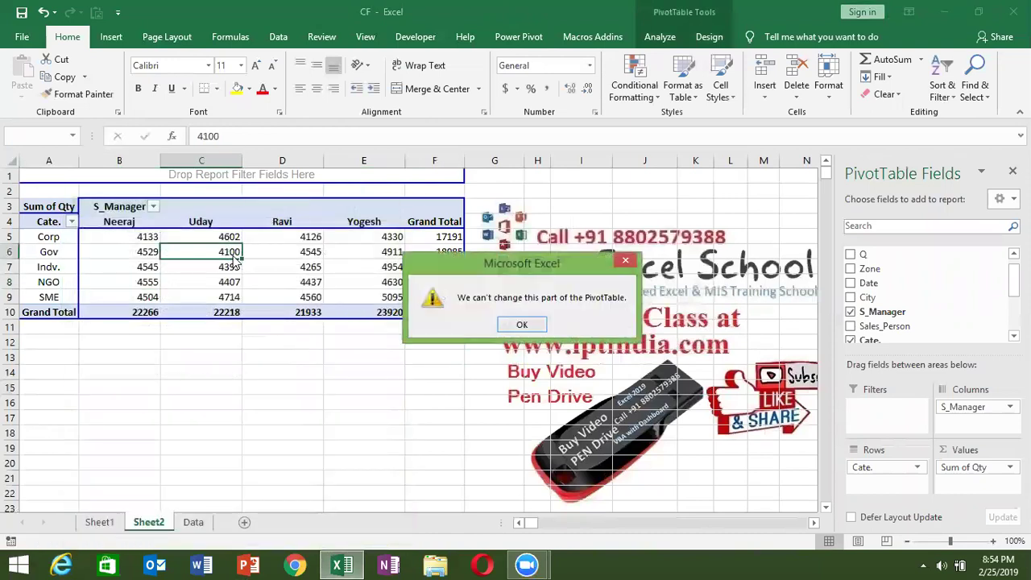
{"action": "left_click", "coordinate": [522, 325]}
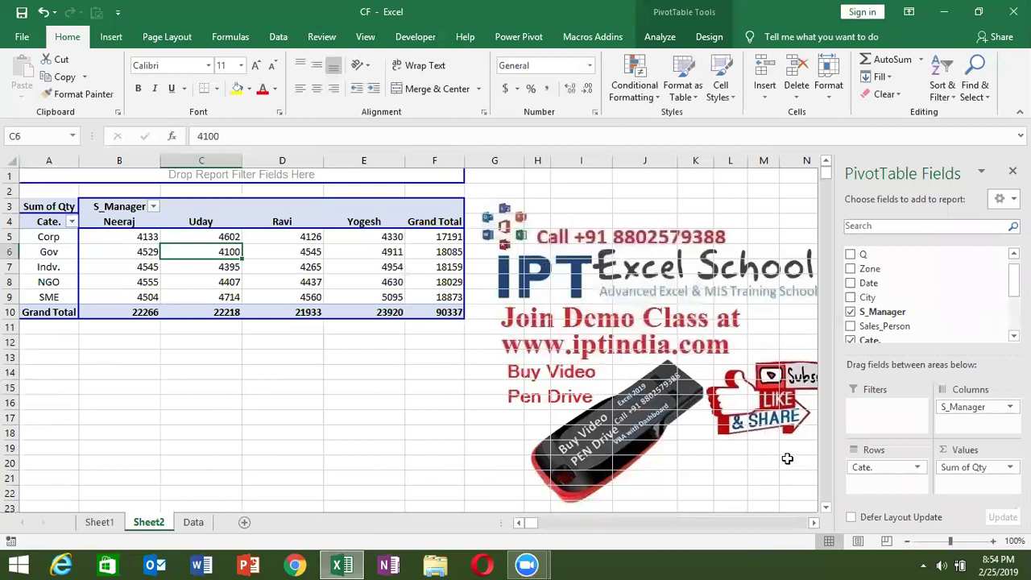
{"action": "left_click_drag", "start_coordinate": [963, 407], "coordinate": [934, 299]}
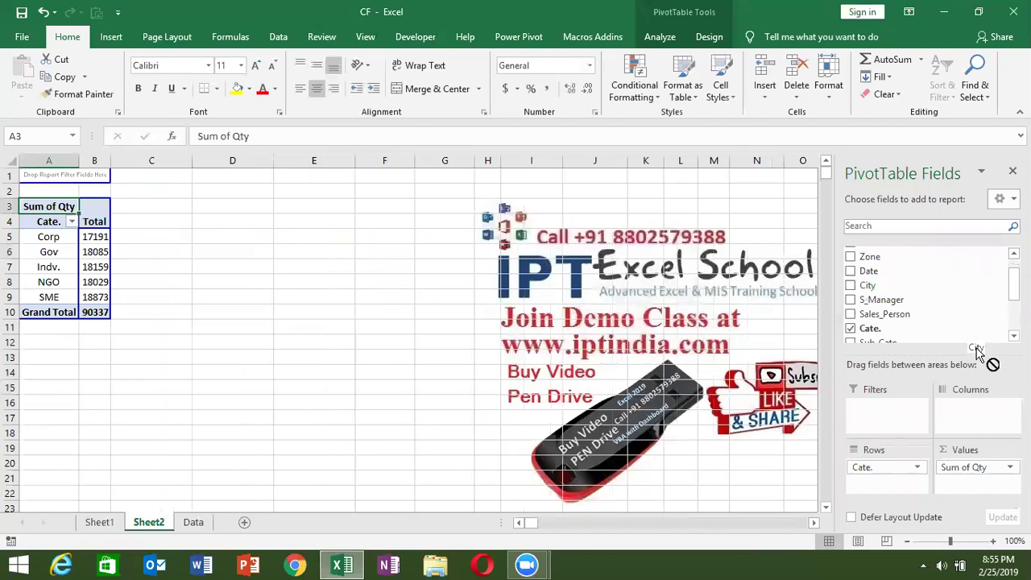
Add Zone to the columns, splitting Qty into Central, East, North, South and West.
{"action": "scroll", "coordinate": [886, 278], "scroll_direction": "down", "scroll_amount": 1}
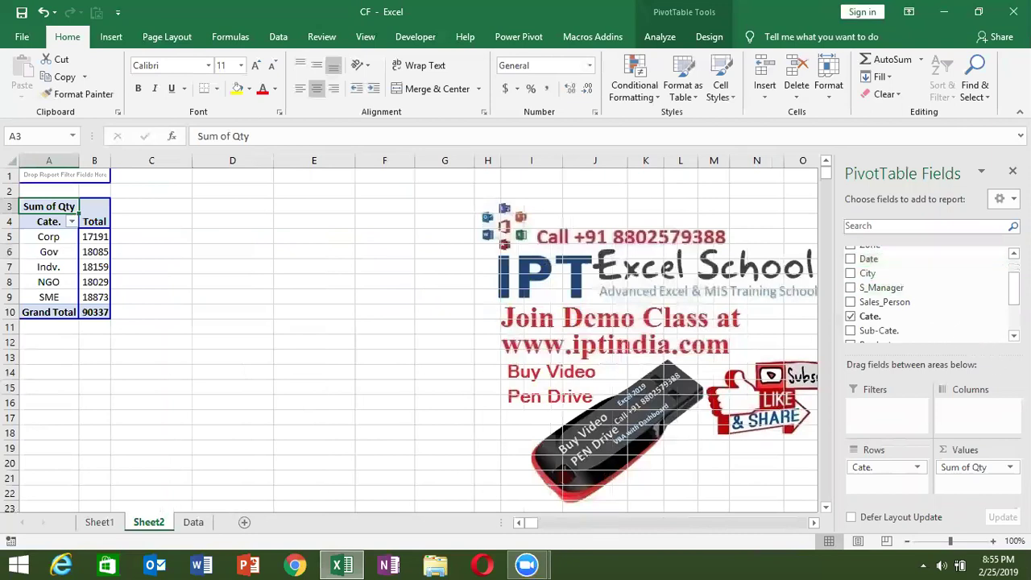
{"action": "scroll", "coordinate": [879, 278], "scroll_direction": "up", "scroll_amount": 2}
{"action": "left_click_drag", "start_coordinate": [871, 281], "coordinate": [985, 405]}
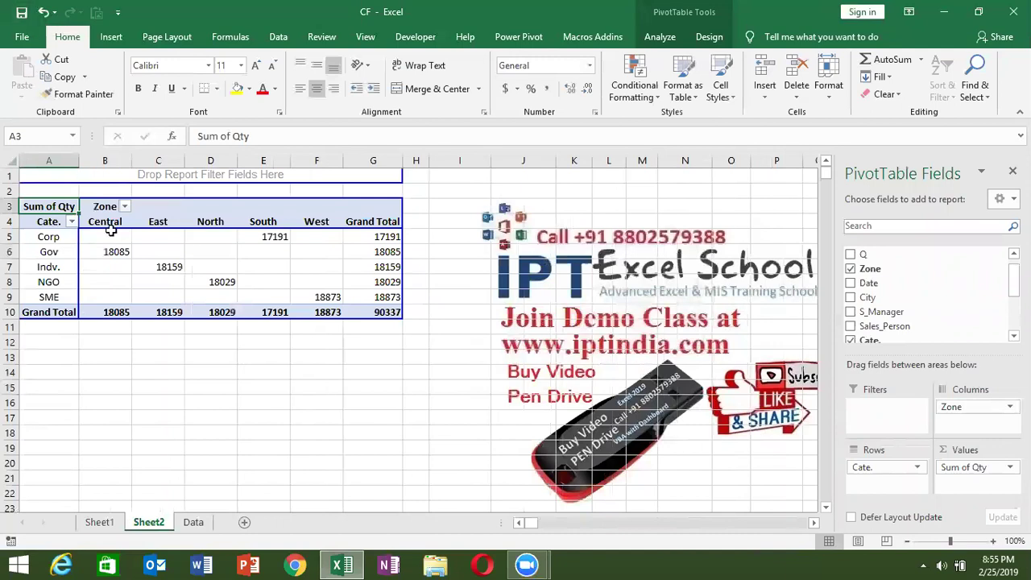
{"action": "mouse_move", "coordinate": [176, 243]}
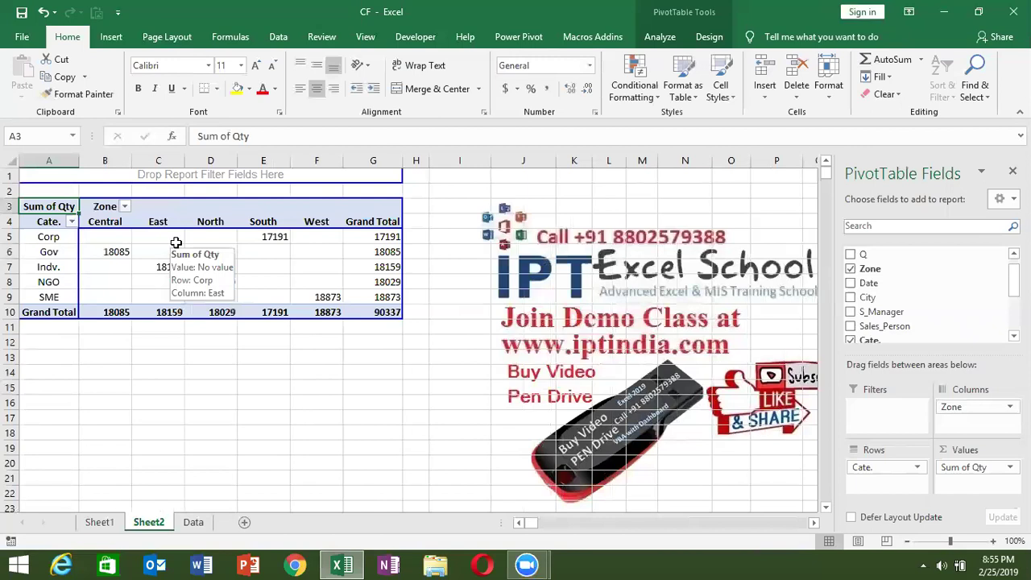
In PivotTable Options, set 'For empty cells show' to N/a and apply it.
{"action": "right_click", "coordinate": [176, 242]}
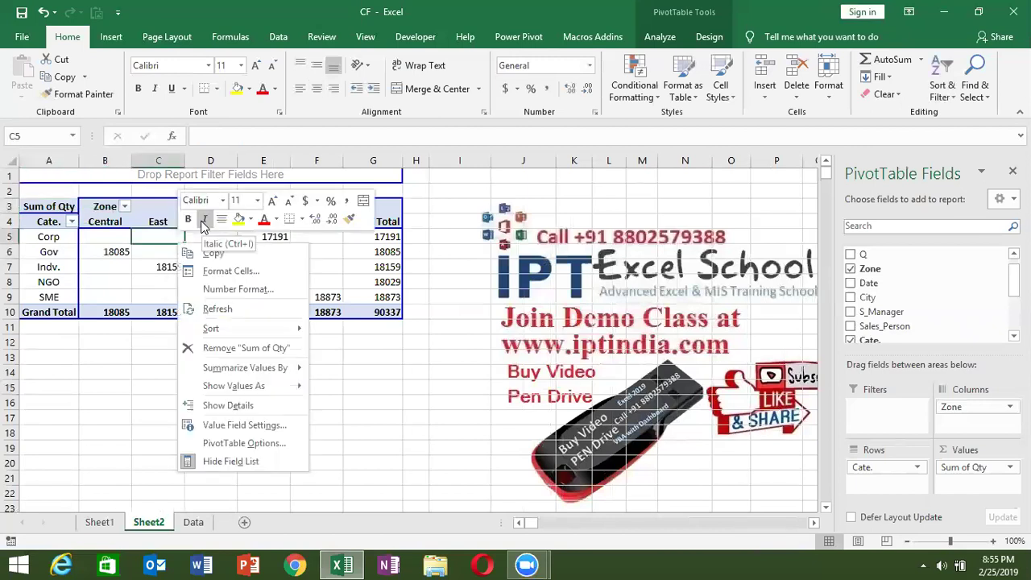
{"action": "left_click", "coordinate": [255, 442]}
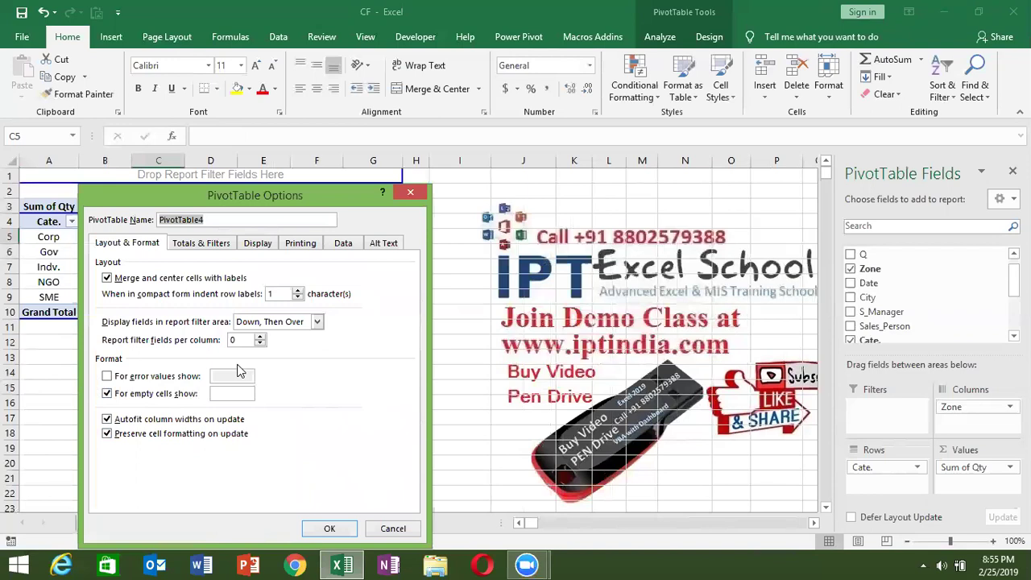
{"action": "left_click", "coordinate": [237, 395]}
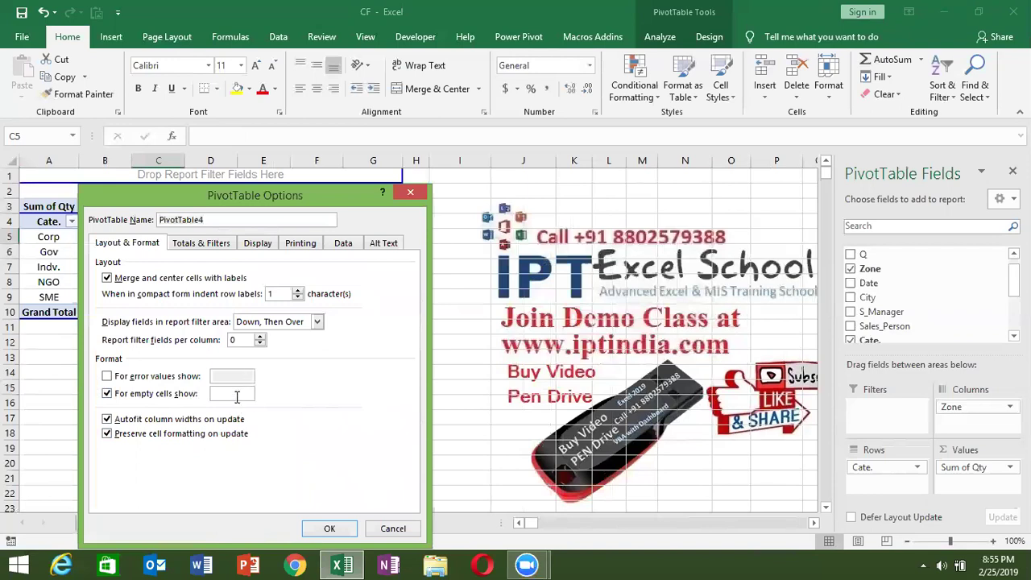
{"action": "type", "text": "0"}
{"action": "key", "text": "BackSpace"}
{"action": "type", "text": "N/a"}
{"action": "left_click", "coordinate": [327, 528]}
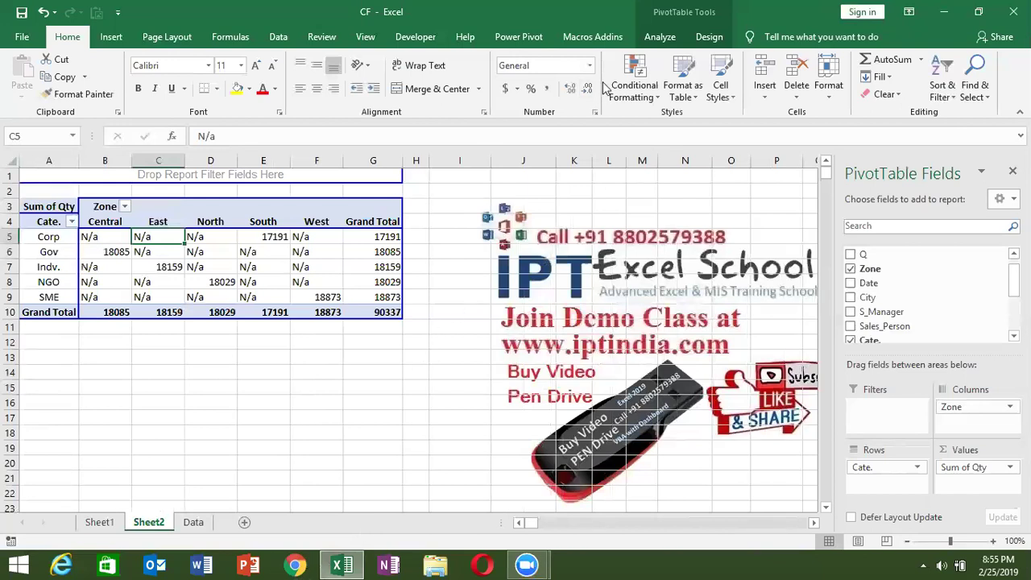
{"action": "left_click", "coordinate": [660, 36]}
{"action": "left_click", "coordinate": [301, 248]}
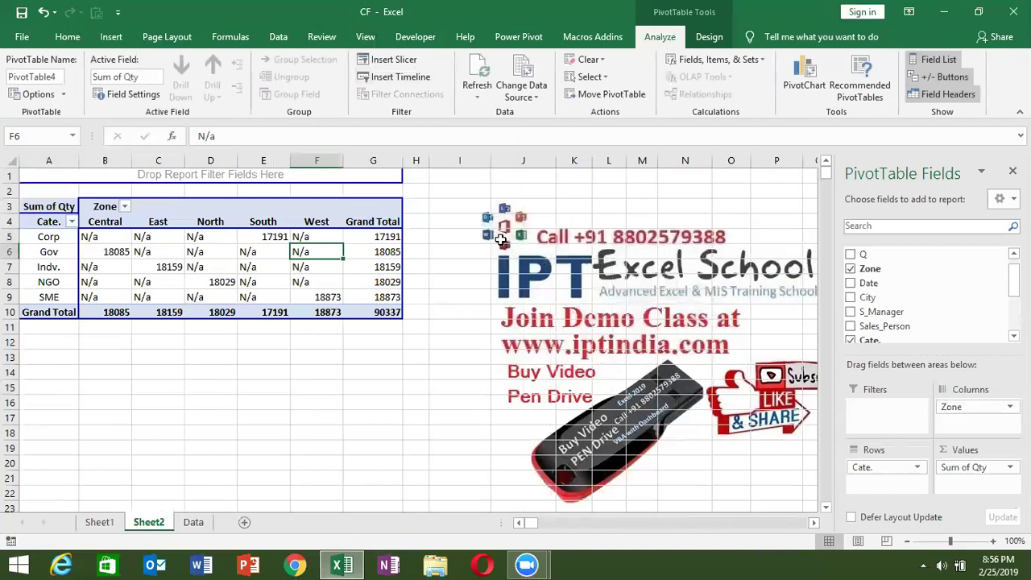
{"action": "left_click", "coordinate": [354, 240]}
{"action": "right_click", "coordinate": [352, 244]}
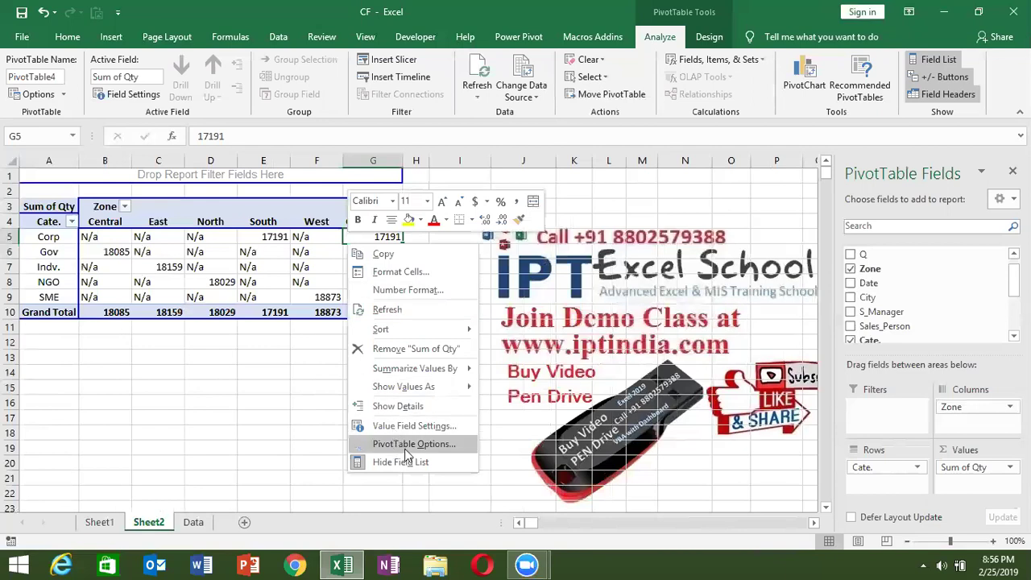
{"action": "left_click", "coordinate": [405, 449]}
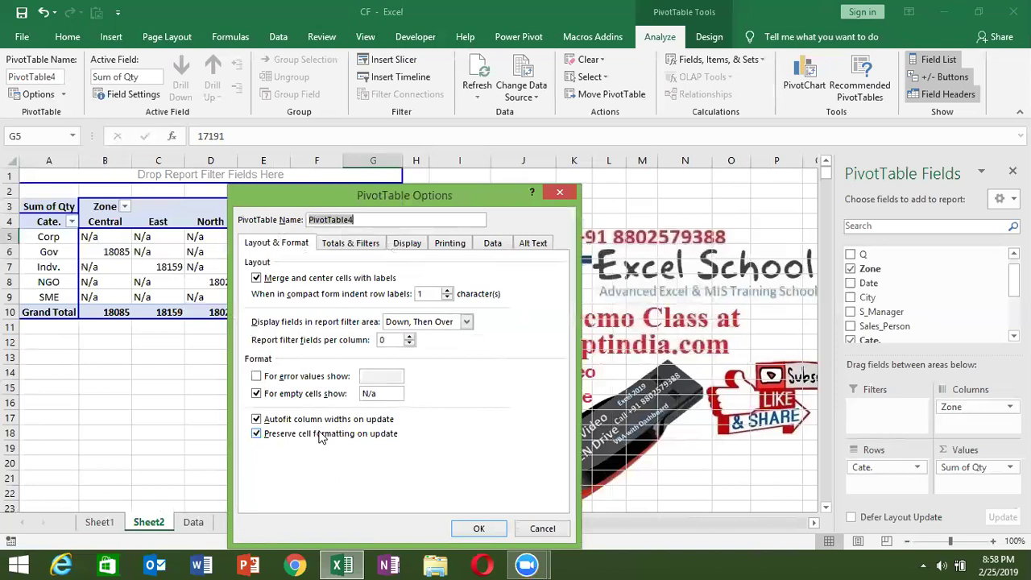
{"action": "left_click", "coordinate": [560, 192]}
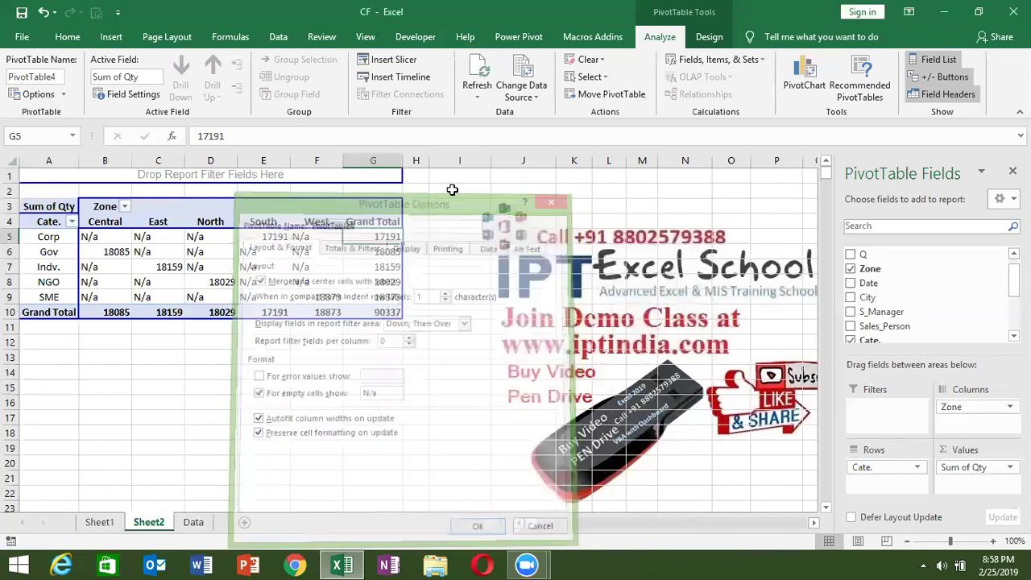
{"action": "left_click_drag", "start_coordinate": [113, 221], "coordinate": [316, 222]}
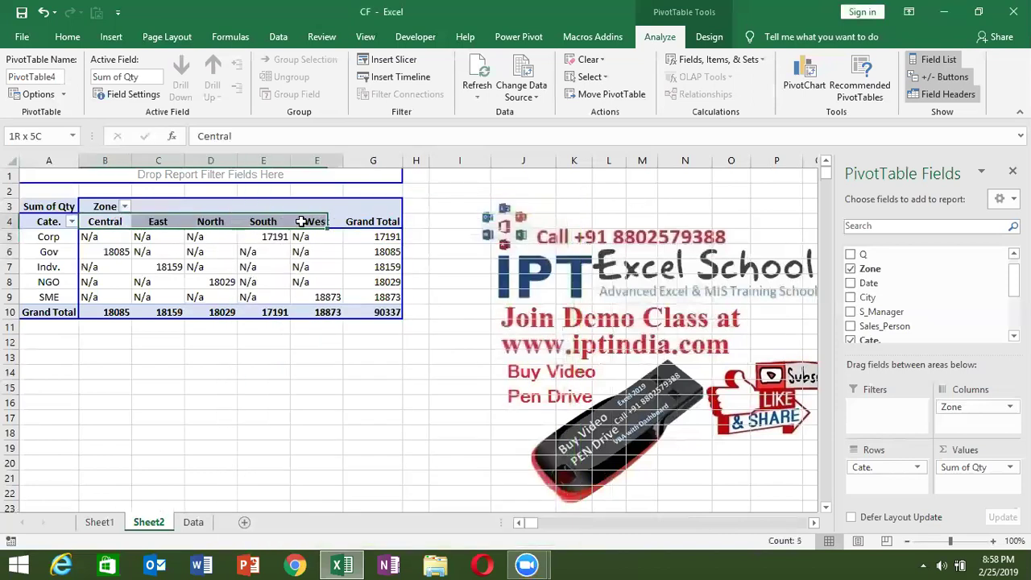
Apply a yellow fill to the Central–West zone header cells and check the result.
{"action": "left_click", "coordinate": [65, 36]}
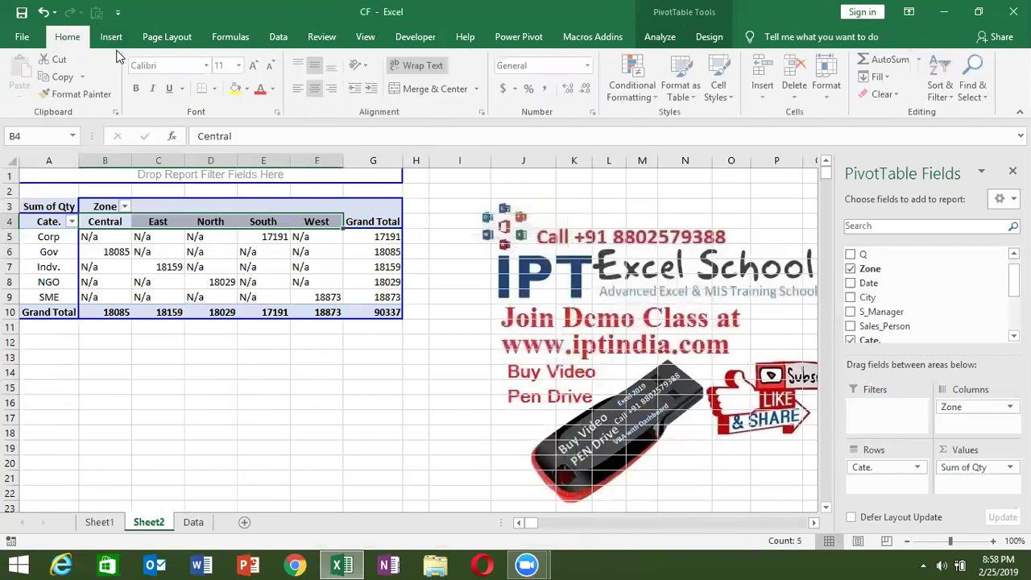
{"action": "left_click", "coordinate": [238, 88]}
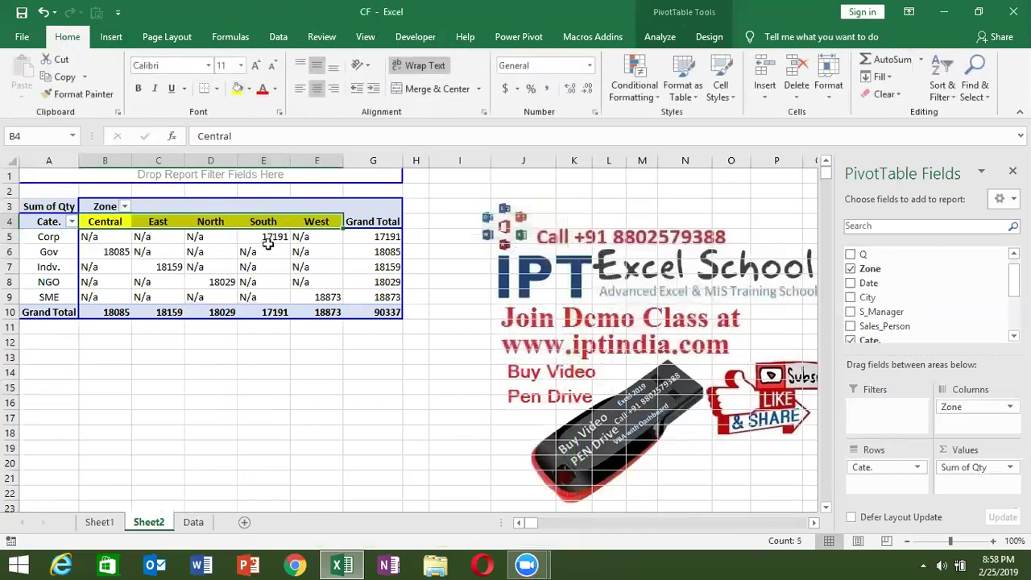
{"action": "left_click", "coordinate": [272, 280]}
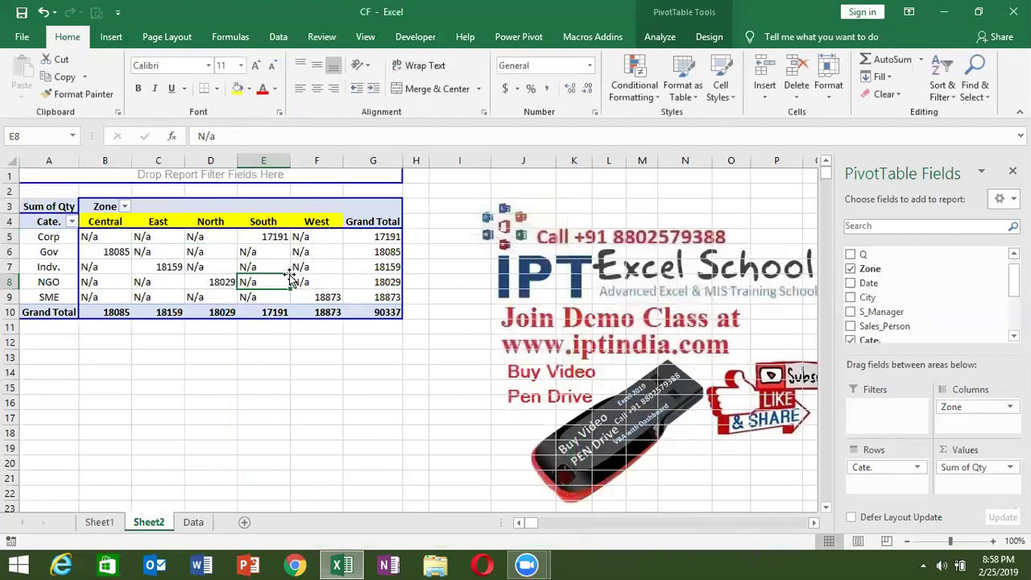
{"action": "left_click", "coordinate": [320, 225]}
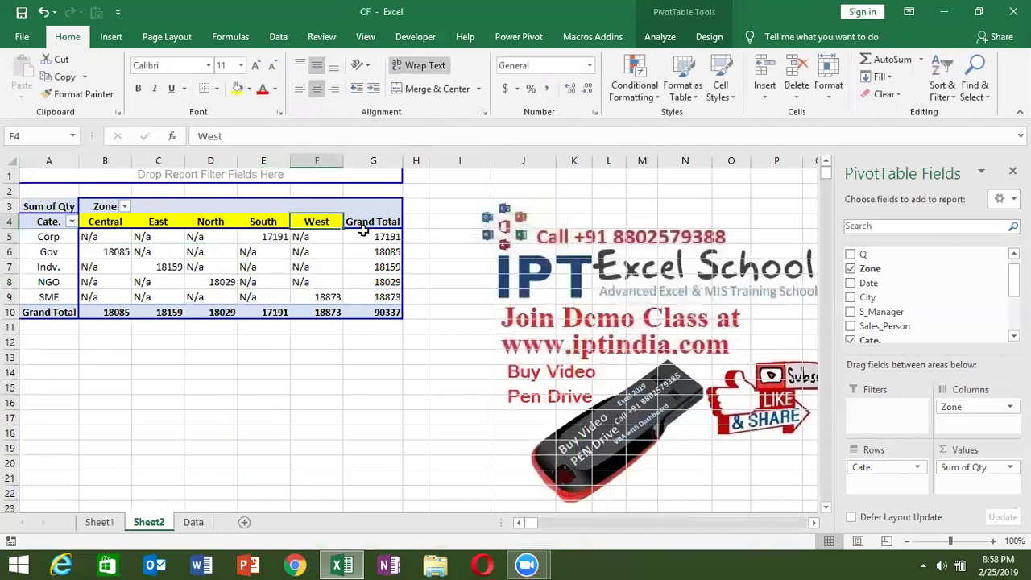
{"action": "left_click_drag", "start_coordinate": [363, 228], "coordinate": [494, 221]}
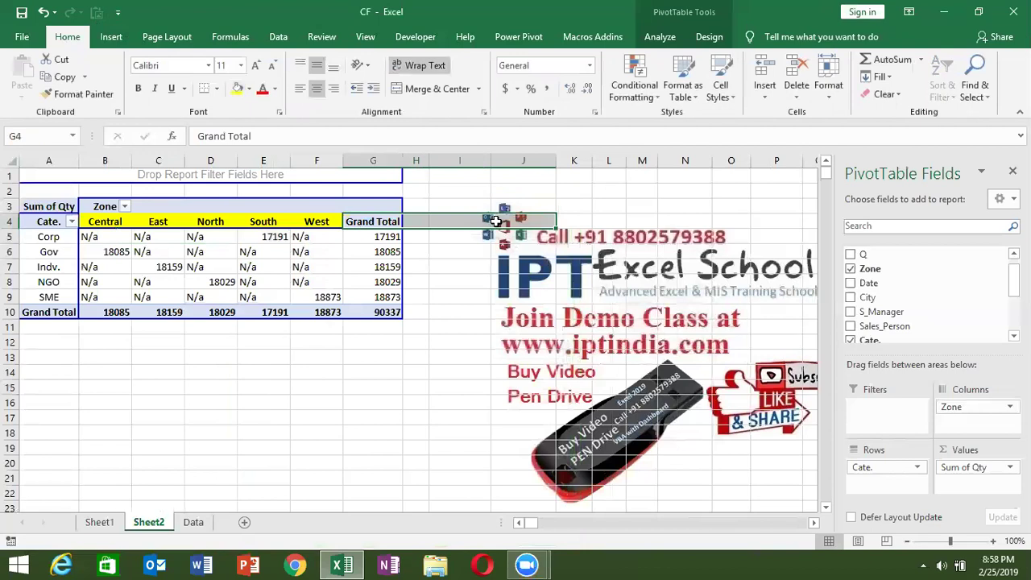
Add quarter Q to the pivot columns and remove Zone from them.
{"action": "left_click", "coordinate": [708, 36]}
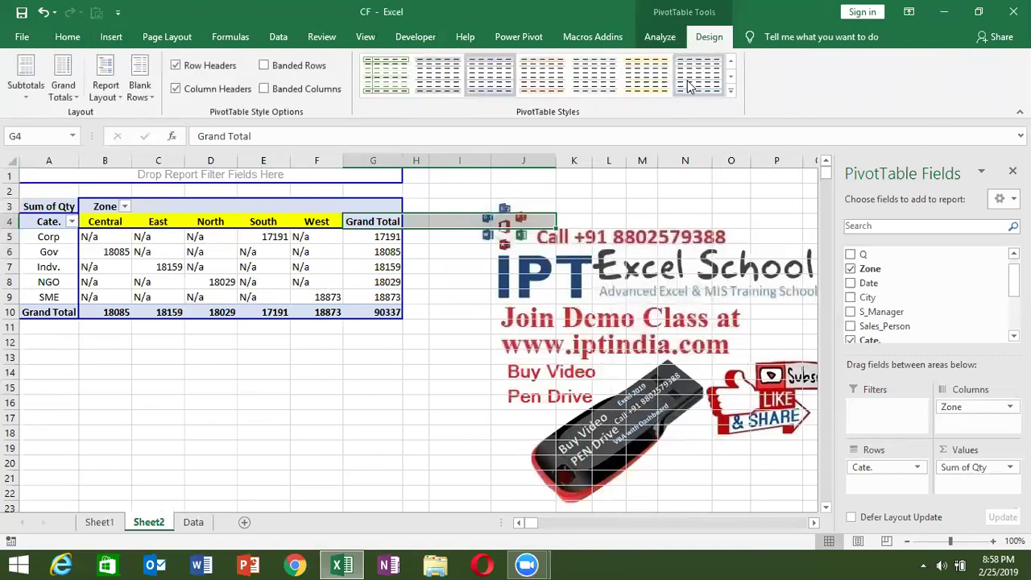
{"action": "left_click", "coordinate": [318, 274]}
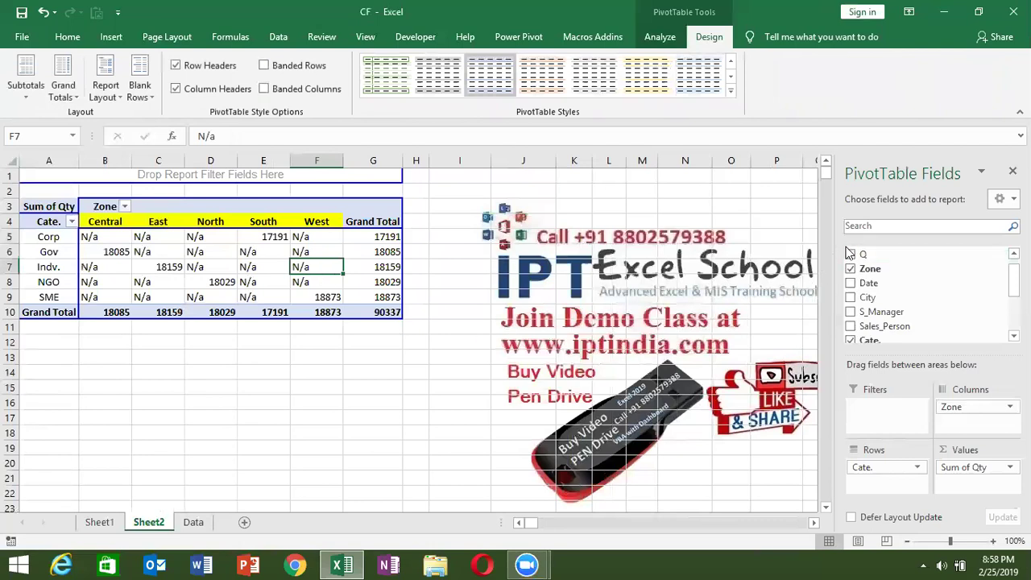
{"action": "left_click_drag", "start_coordinate": [859, 256], "coordinate": [970, 421]}
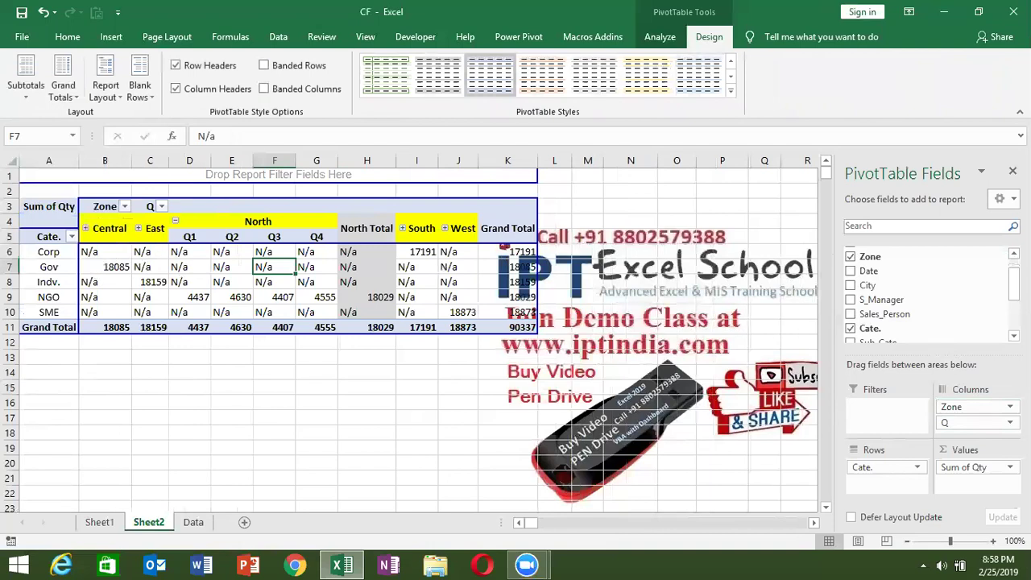
{"action": "left_click_drag", "start_coordinate": [975, 407], "coordinate": [938, 315]}
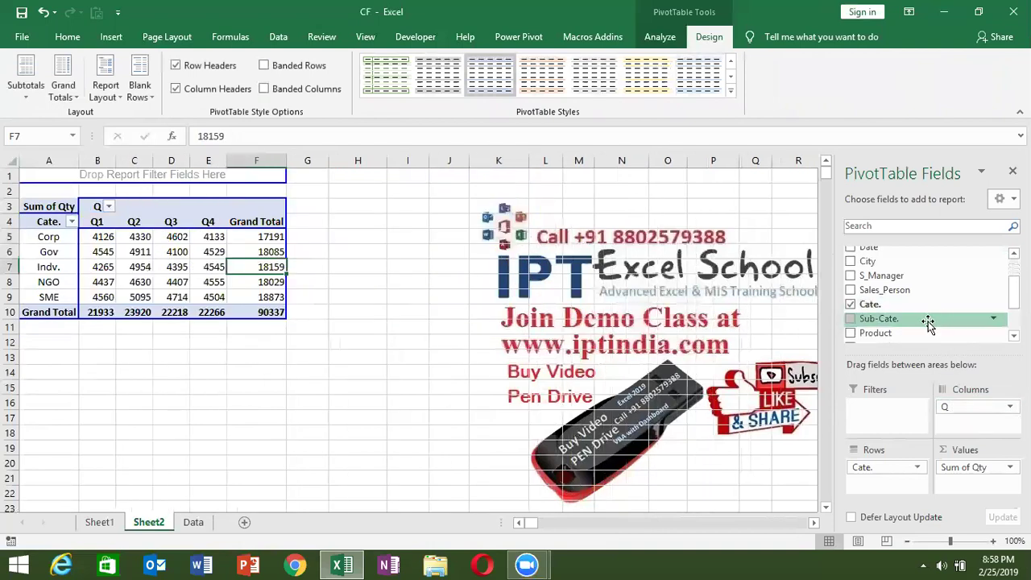
Add Amt to the Values area alongside Qty, then select the Q1 columns.
{"action": "scroll", "coordinate": [904, 306], "scroll_direction": "down", "scroll_amount": 3}
{"action": "left_click_drag", "start_coordinate": [905, 325], "coordinate": [971, 475]}
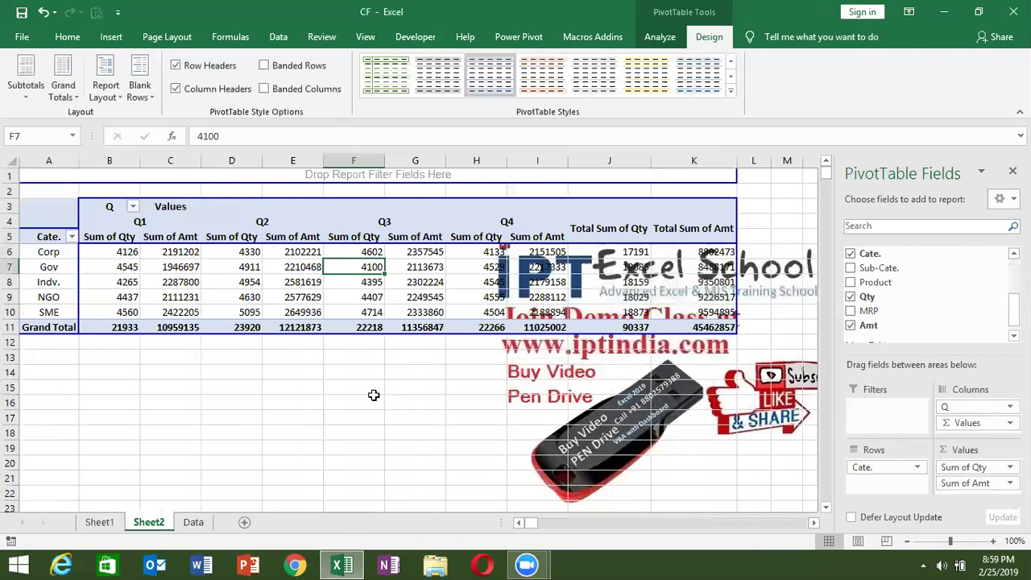
{"action": "left_click_drag", "start_coordinate": [194, 225], "coordinate": [172, 306]}
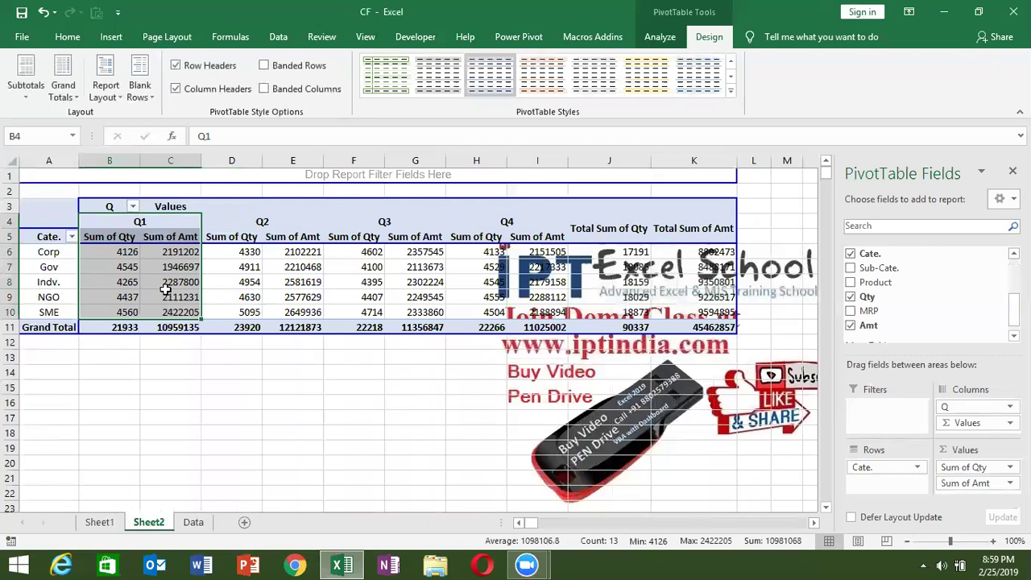
Check the right-click options on the Sum of Qty headers and Indv. row, leaving the layout unchanged.
{"action": "mouse_move", "coordinate": [164, 290]}
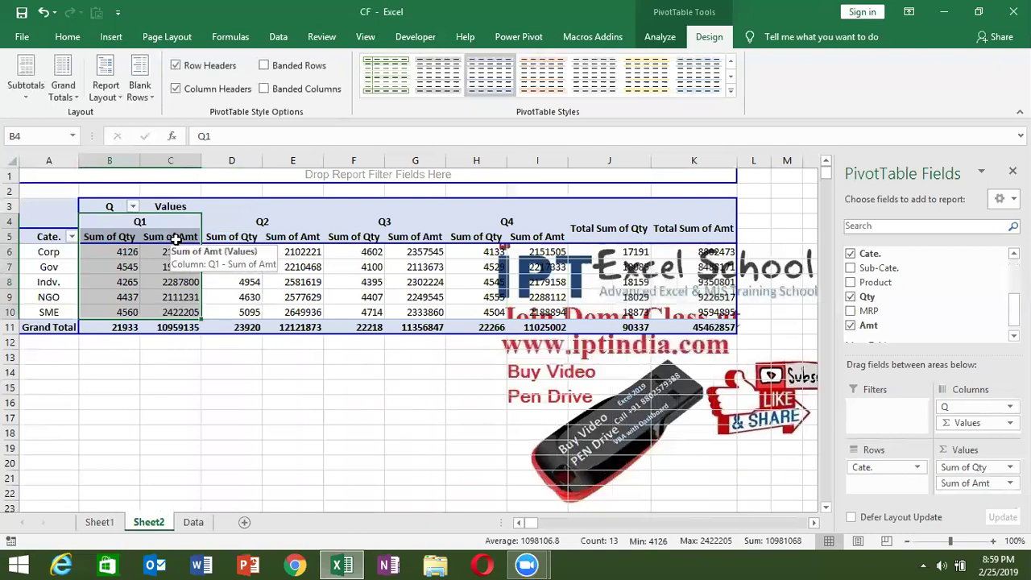
{"action": "left_click", "coordinate": [100, 236]}
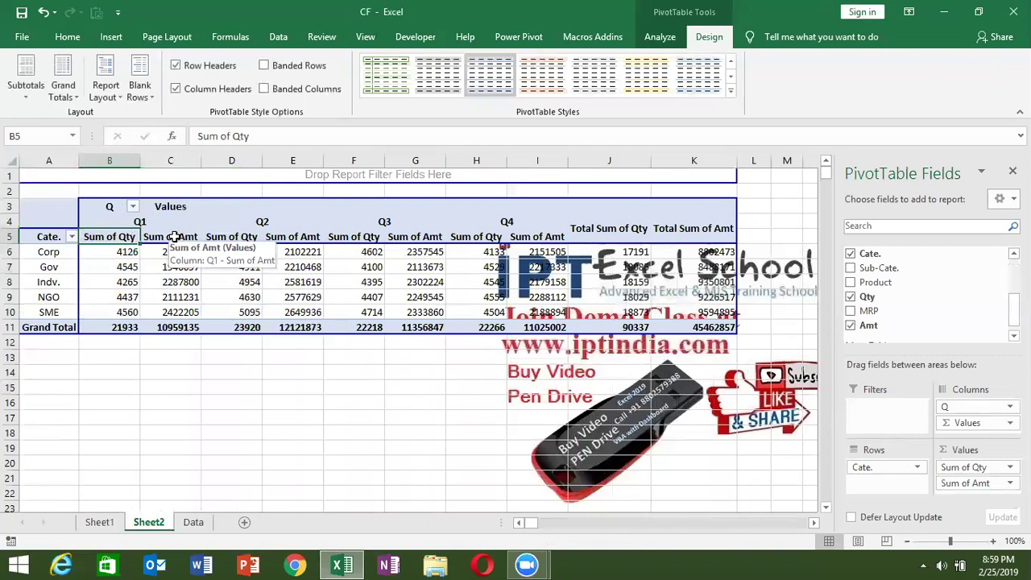
{"action": "right_click", "coordinate": [232, 237]}
{"action": "mouse_move", "coordinate": [314, 372]}
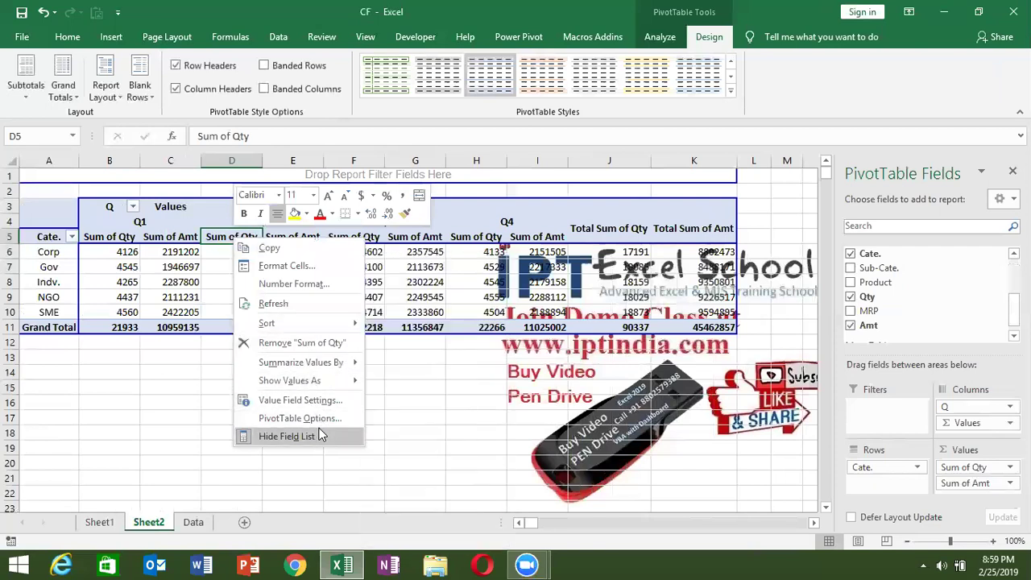
{"action": "left_click", "coordinate": [213, 244]}
{"action": "left_click", "coordinate": [222, 254]}
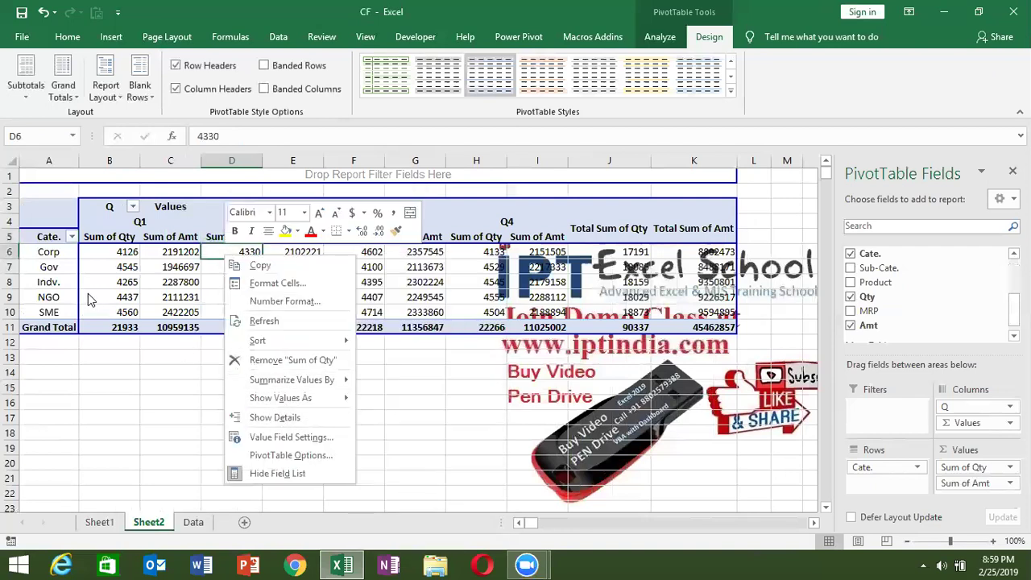
{"action": "left_click", "coordinate": [56, 282]}
{"action": "right_click", "coordinate": [56, 282]}
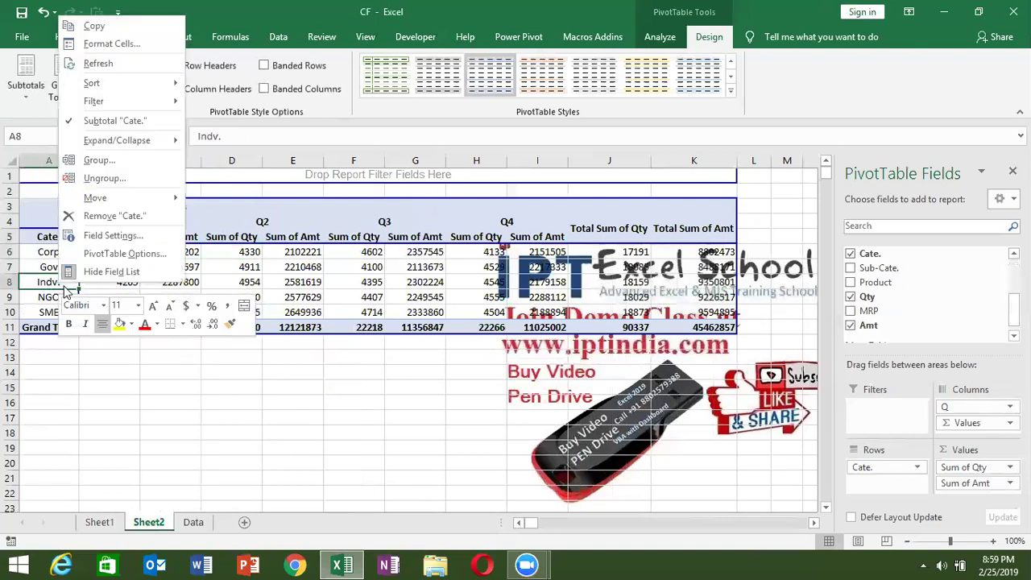
{"action": "mouse_move", "coordinate": [95, 206]}
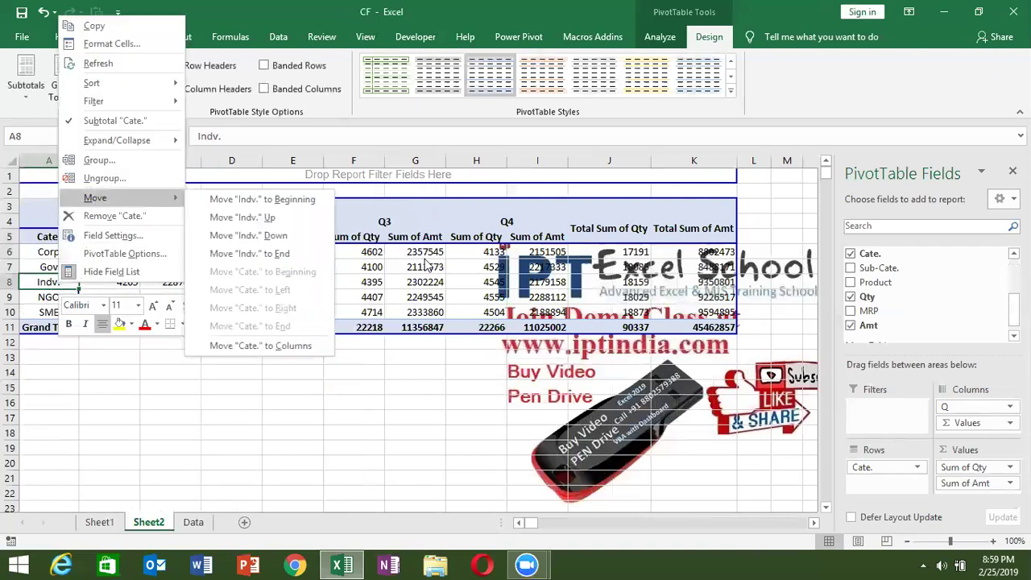
{"action": "left_click", "coordinate": [408, 239]}
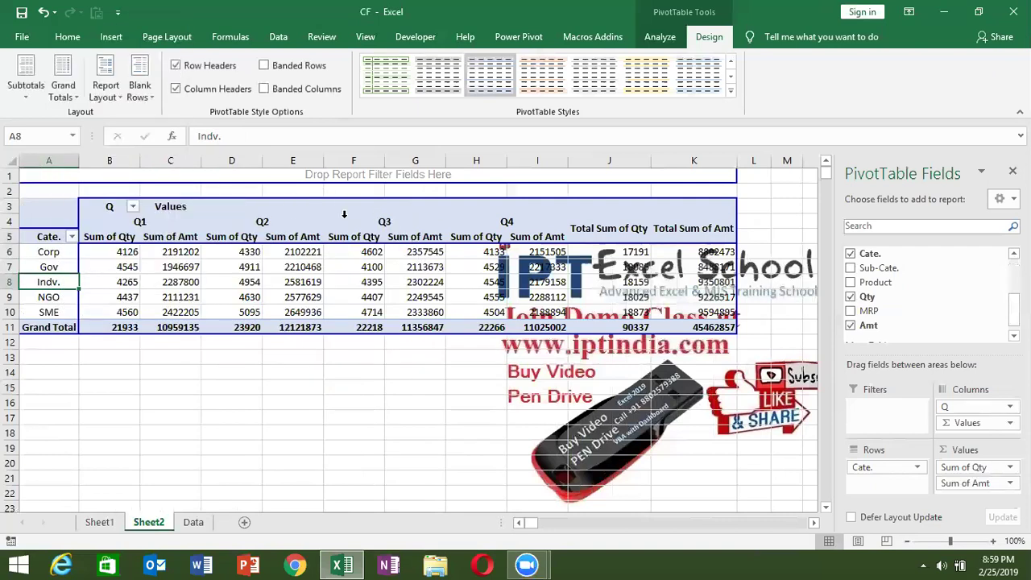
Sort the Q1 Sum of Qty header smallest to largest so Sum of Amt comes first.
{"action": "left_click", "coordinate": [211, 240]}
{"action": "right_click", "coordinate": [213, 242]}
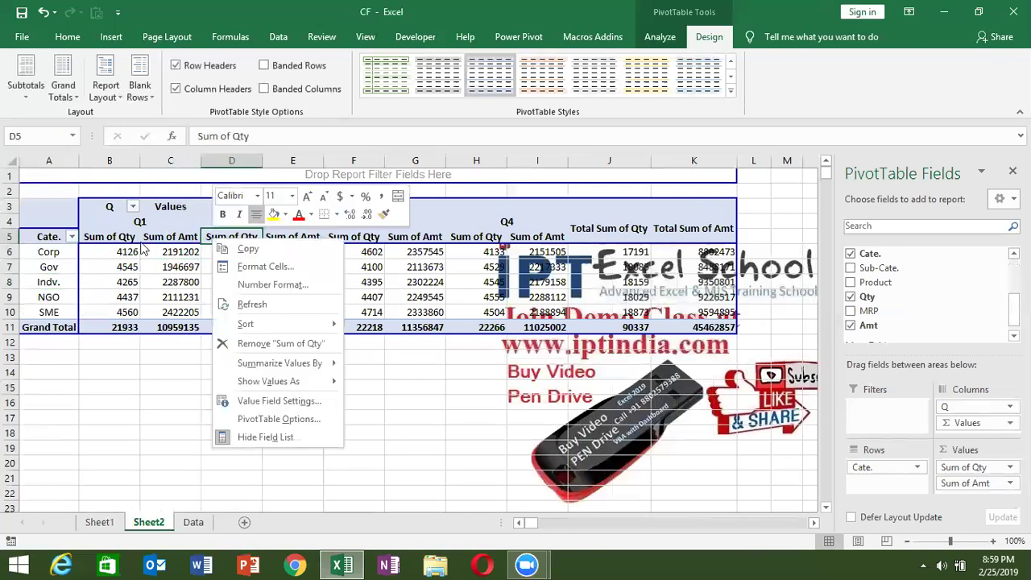
{"action": "left_click", "coordinate": [115, 242]}
{"action": "left_click", "coordinate": [114, 237]}
{"action": "right_click", "coordinate": [114, 236]}
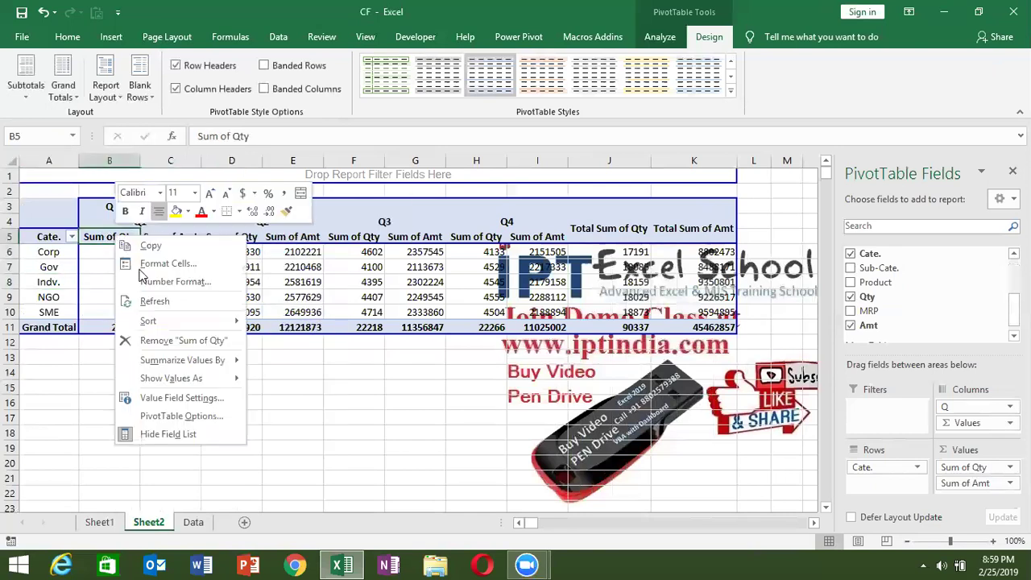
{"action": "mouse_move", "coordinate": [209, 321]}
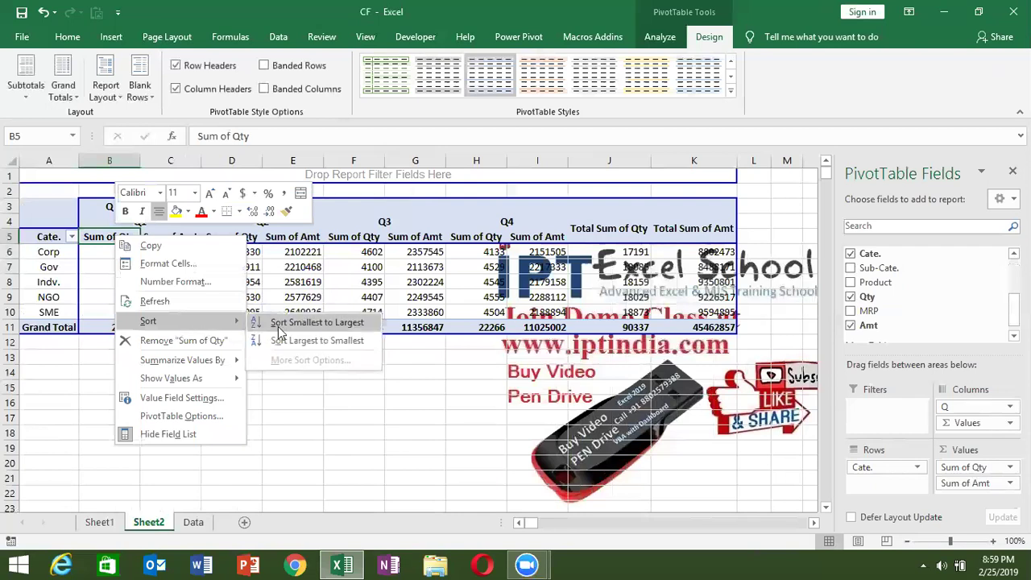
{"action": "left_click", "coordinate": [278, 324]}
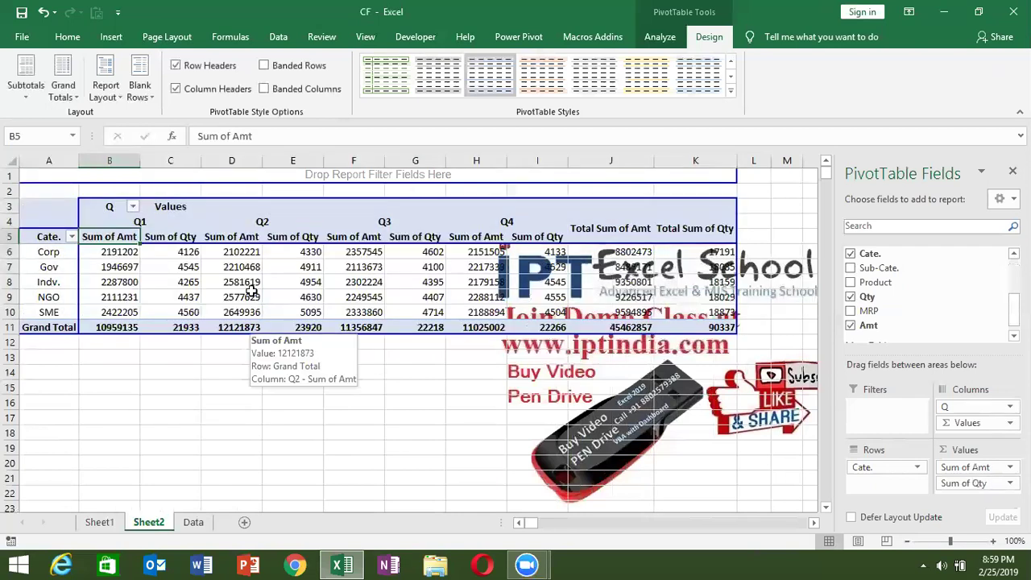
Select the Q1, Q2 and Q3 header blocks to confirm Sum of Amt now precedes Sum of Qty.
{"action": "left_click", "coordinate": [226, 229]}
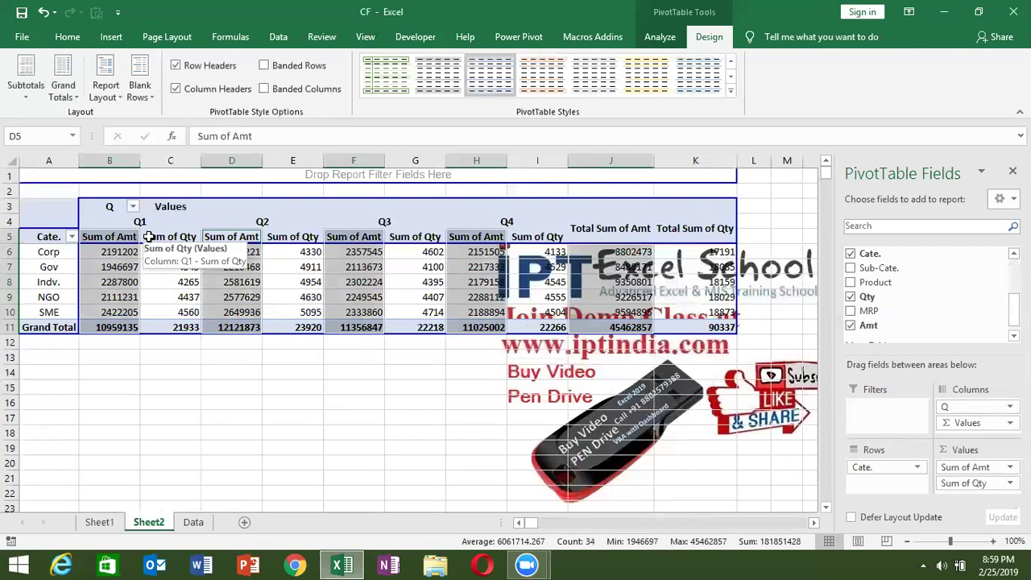
{"action": "left_click", "coordinate": [189, 229]}
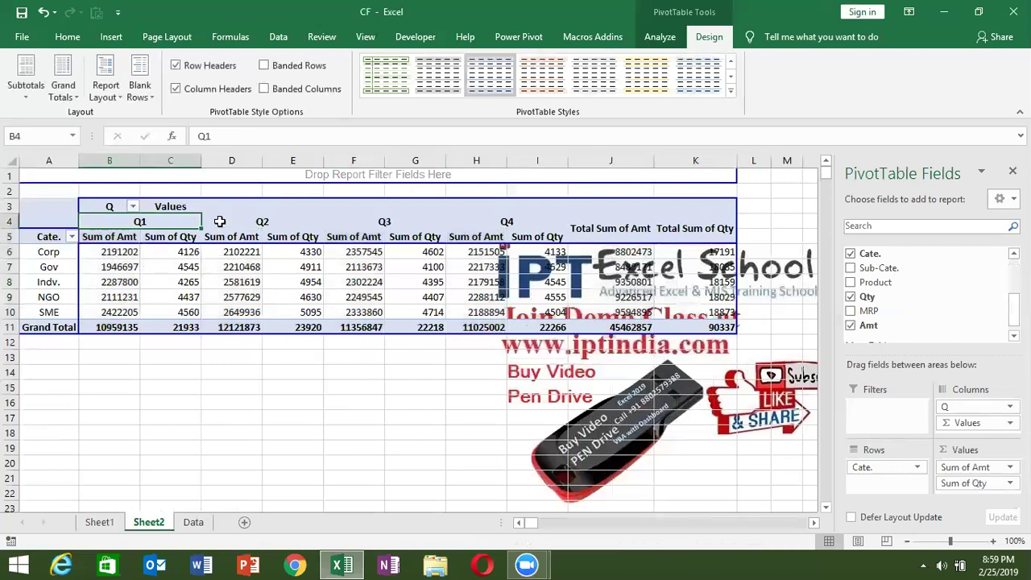
{"action": "left_click", "coordinate": [217, 224]}
{"action": "left_click", "coordinate": [175, 232]}
{"action": "mouse_move", "coordinate": [129, 226]}
{"action": "left_mouse_down"}
{"action": "mouse_move", "coordinate": [280, 233]}
{"action": "mouse_move", "coordinate": [511, 320]}
{"action": "left_mouse_up"}
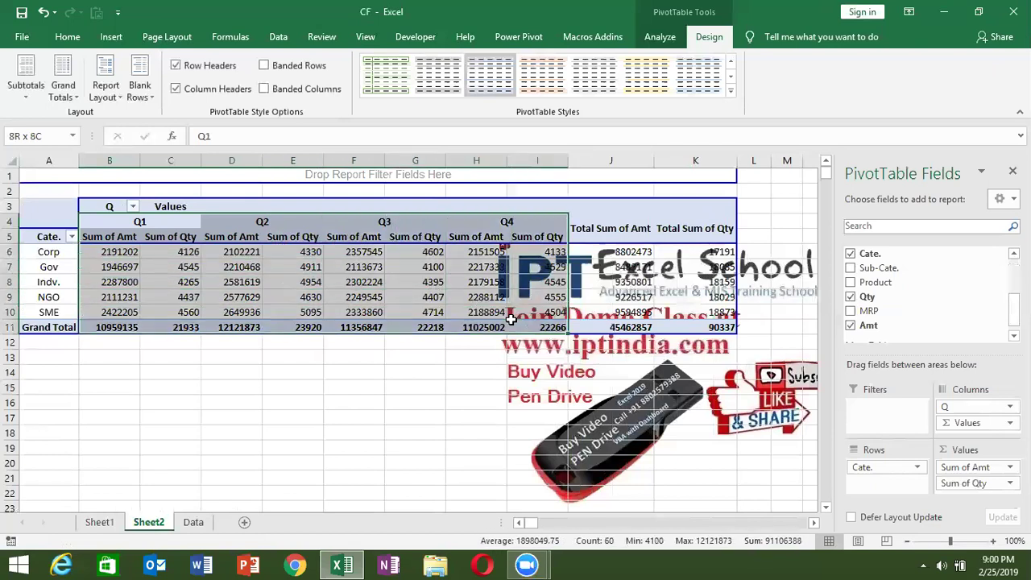
{"action": "left_click_drag", "start_coordinate": [511, 320], "coordinate": [493, 305]}
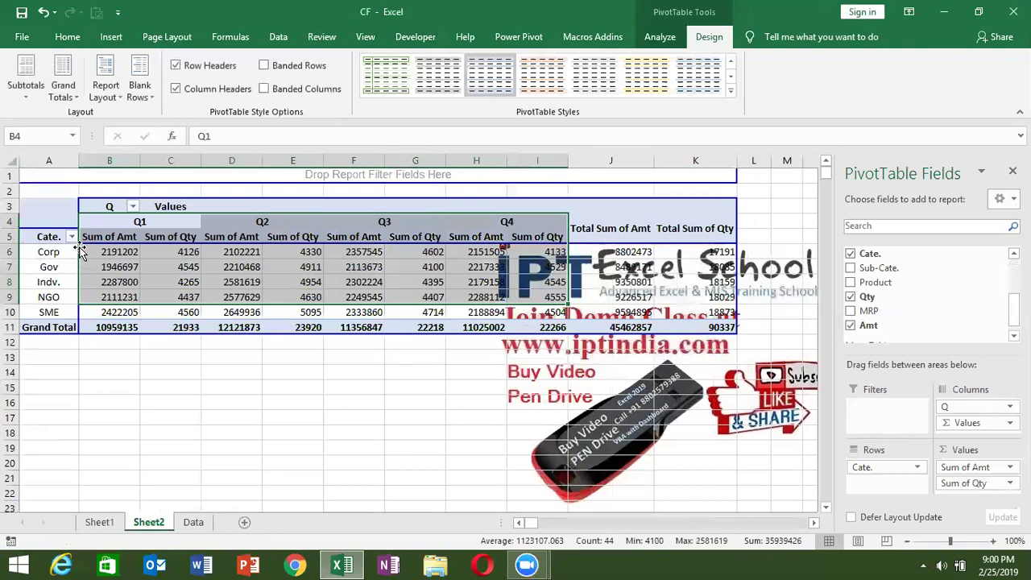
{"action": "mouse_move", "coordinate": [129, 236]}
{"action": "left_mouse_down"}
{"action": "mouse_move", "coordinate": [171, 234]}
{"action": "mouse_move", "coordinate": [172, 222]}
{"action": "left_mouse_up"}
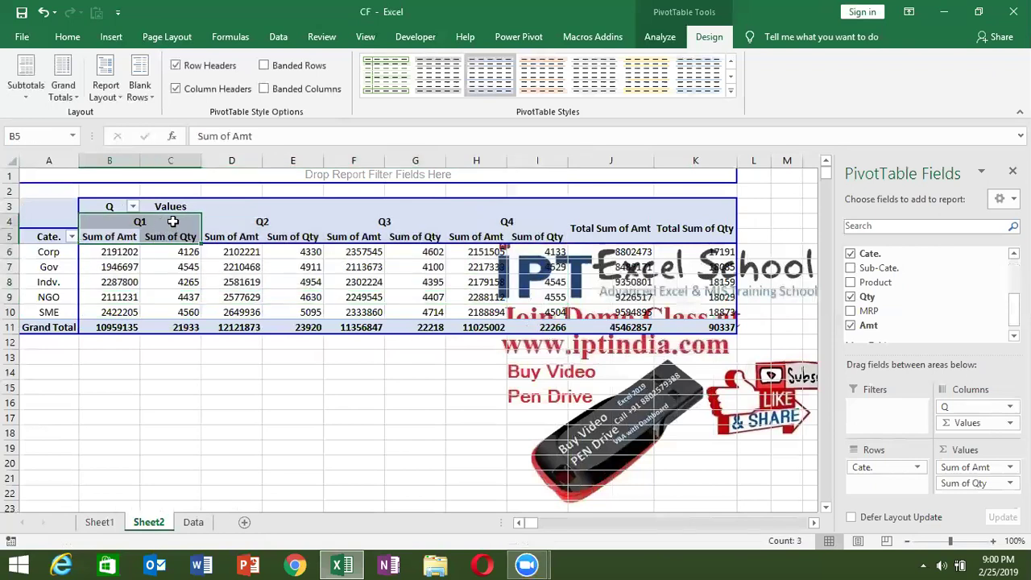
{"action": "left_click_drag", "start_coordinate": [242, 234], "coordinate": [299, 223]}
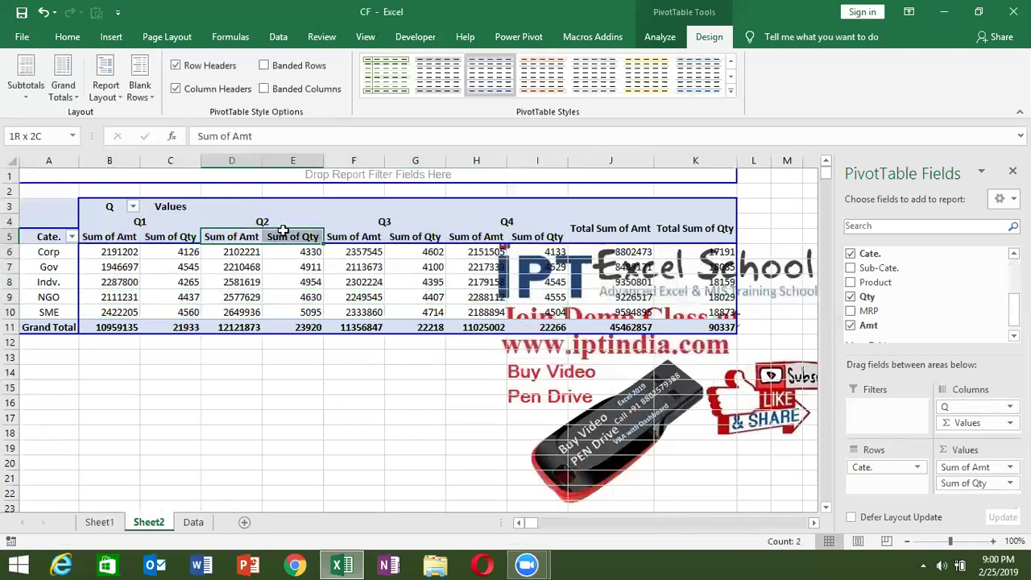
{"action": "left_click", "coordinate": [344, 229]}
{"action": "left_click", "coordinate": [357, 237]}
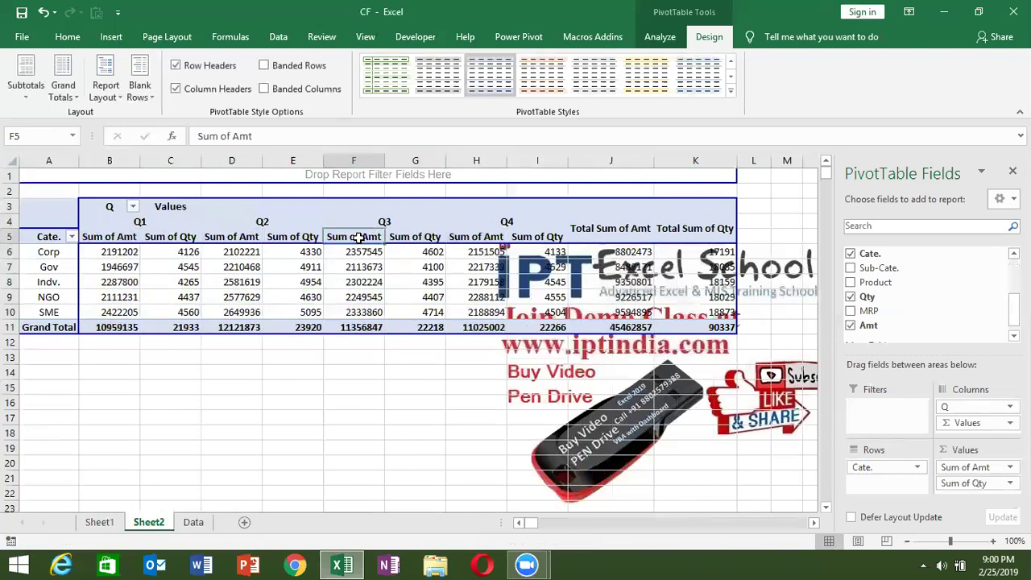
{"action": "left_click_drag", "start_coordinate": [357, 237], "coordinate": [387, 214]}
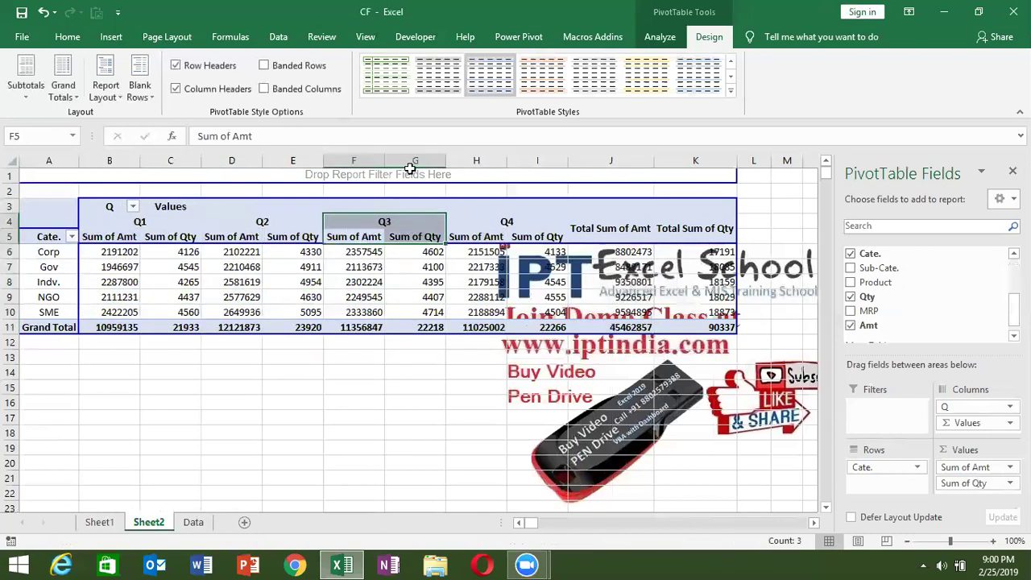
{"action": "left_click", "coordinate": [731, 89]}
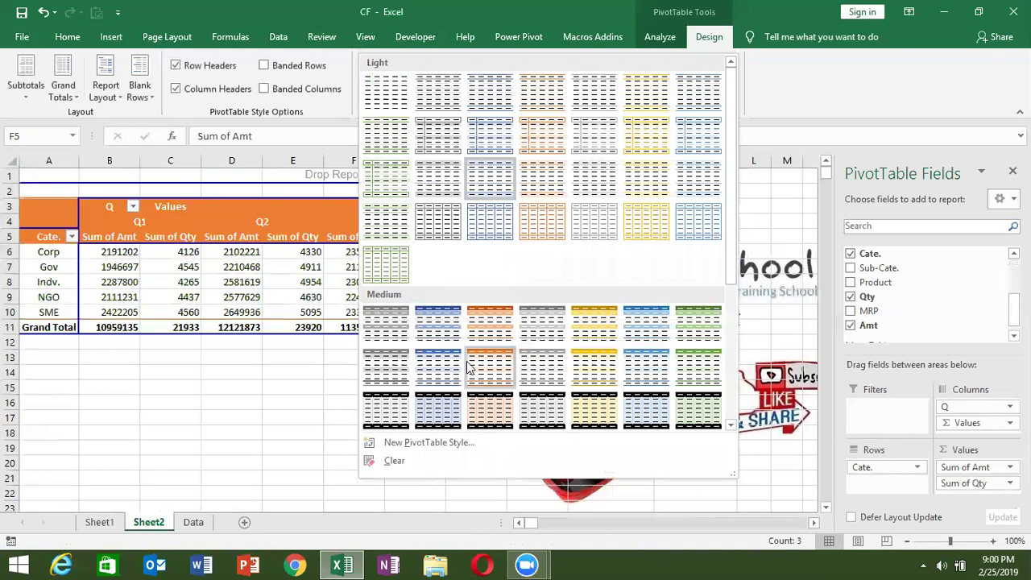
Apply the light green style from the expanded PivotTable Styles gallery to the quarterly pivot.
{"action": "scroll", "coordinate": [621, 348], "scroll_direction": "down", "scroll_amount": 3}
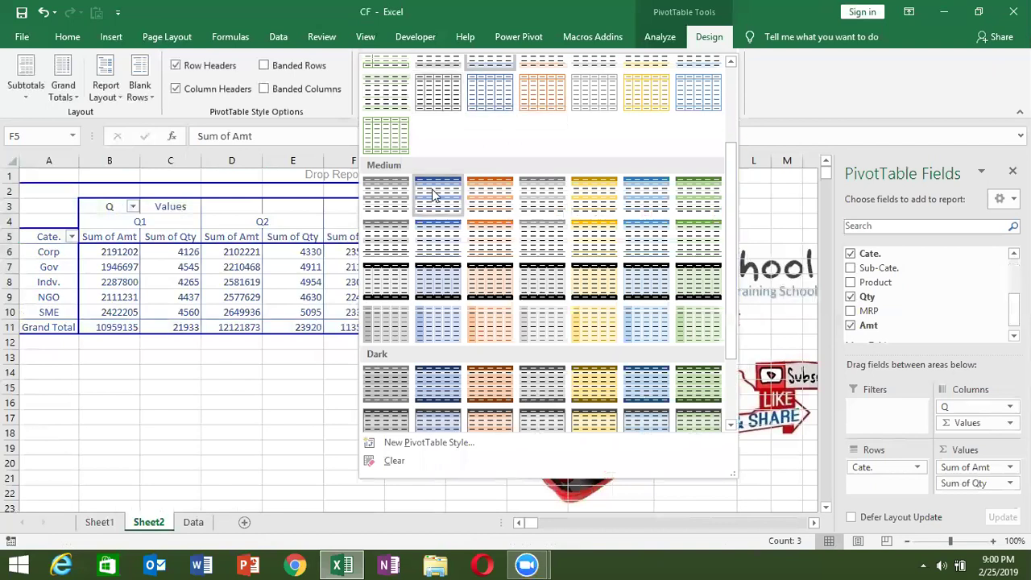
{"action": "scroll", "coordinate": [434, 194], "scroll_direction": "up", "scroll_amount": 3}
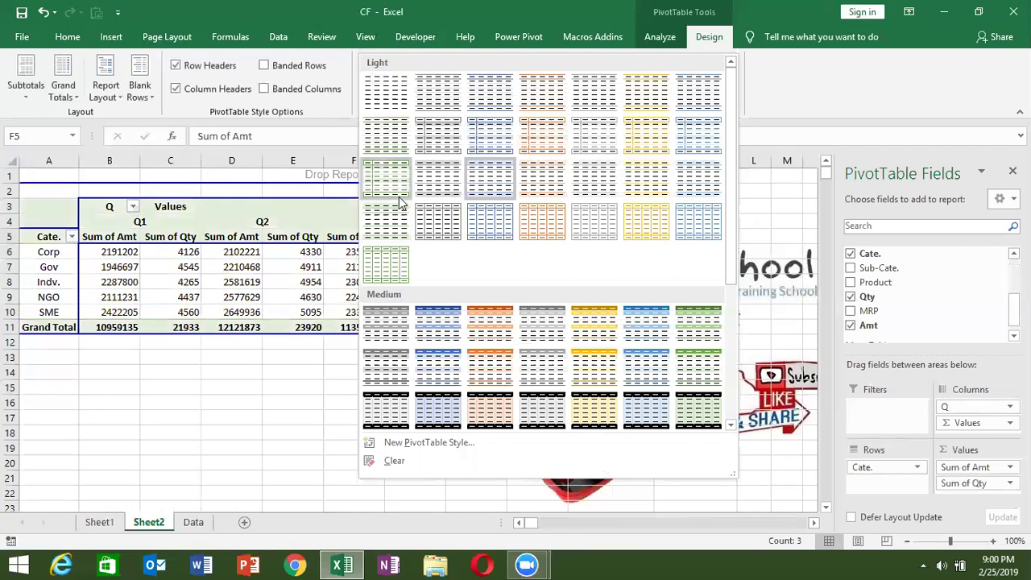
{"action": "left_click", "coordinate": [388, 274]}
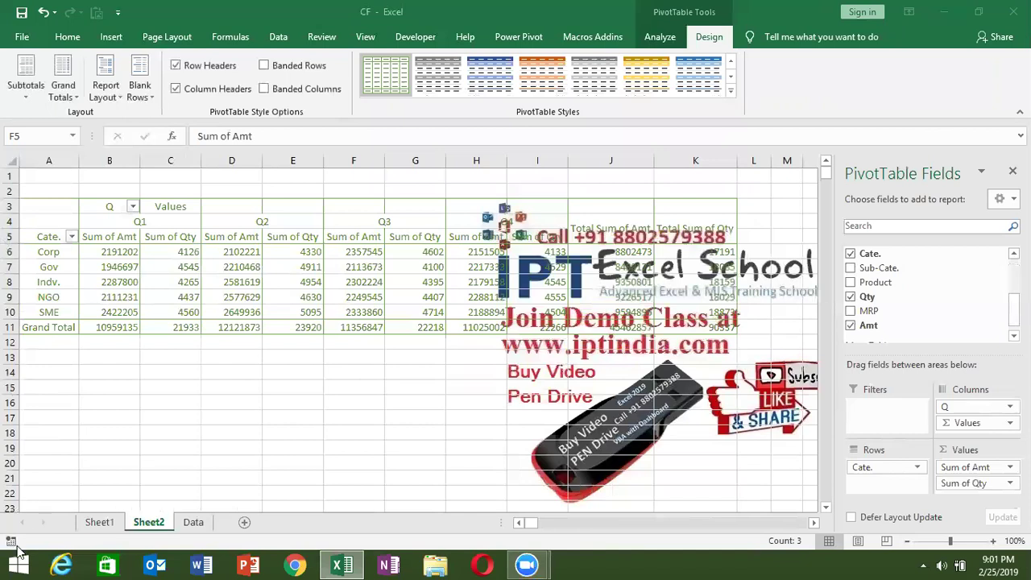
On the Data sheet, add AutoFilter arrows with Ctrl+Shift+L, then select column F entries and G2.
{"action": "left_click", "coordinate": [191, 522]}
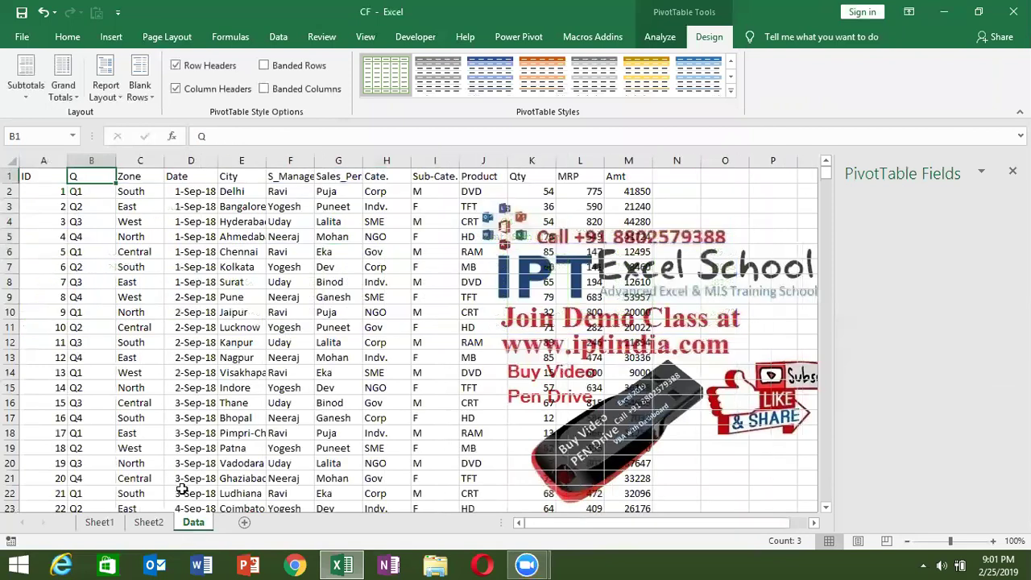
{"action": "key", "text": "ctrl+shift+l"}
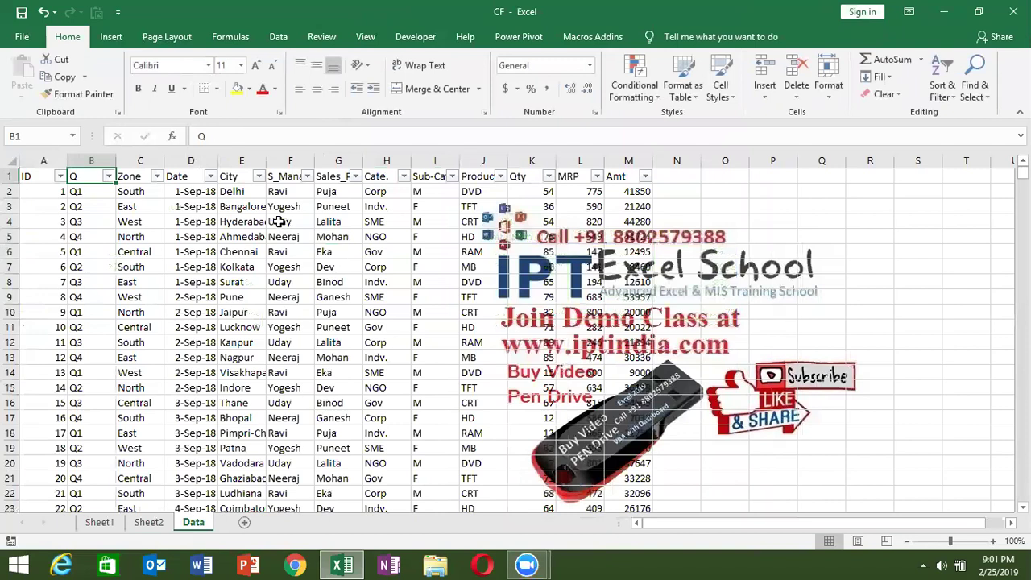
{"action": "left_click_drag", "start_coordinate": [295, 192], "coordinate": [300, 234]}
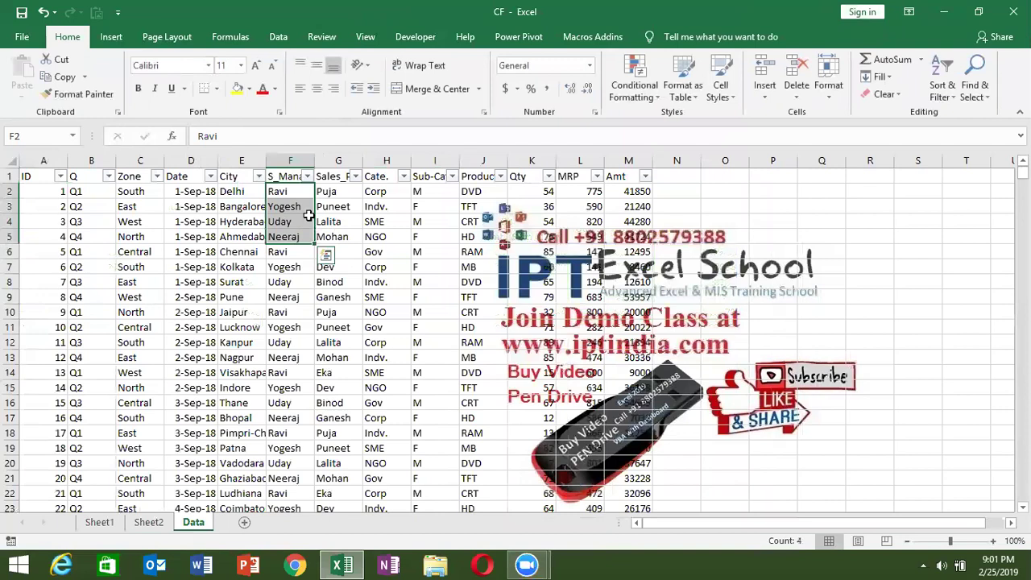
{"action": "left_click", "coordinate": [335, 194]}
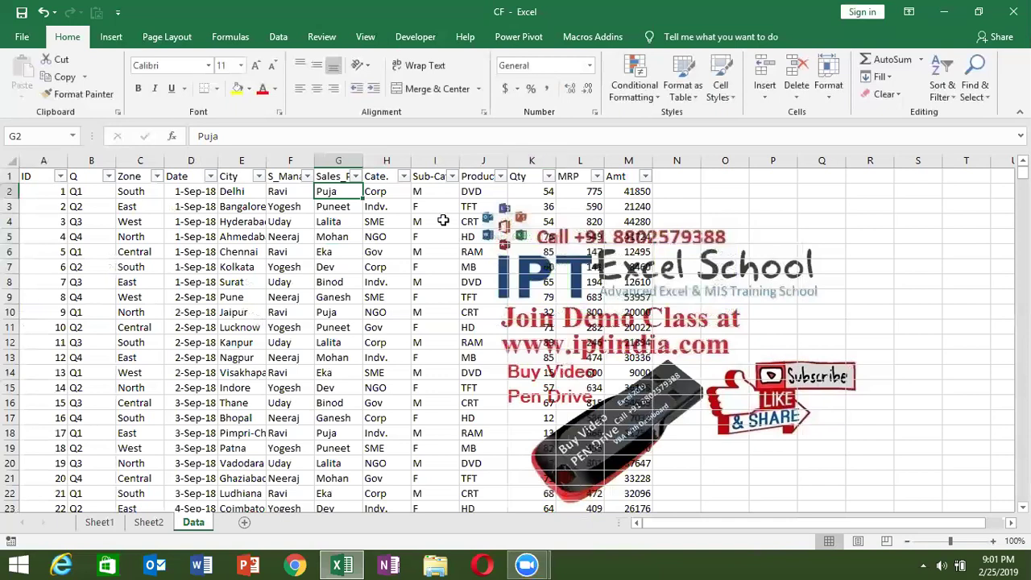
Show the desktop with Win+D and refresh it from the desktop context menu.
{"action": "key", "text": "super+d"}
{"action": "right_click", "coordinate": [510, 210]}
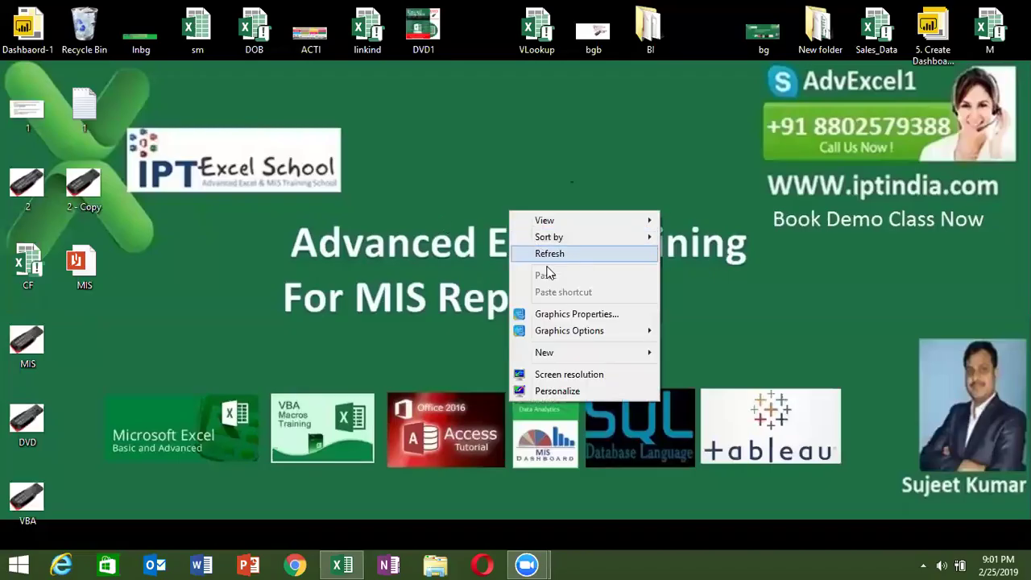
{"action": "left_click", "coordinate": [546, 257]}
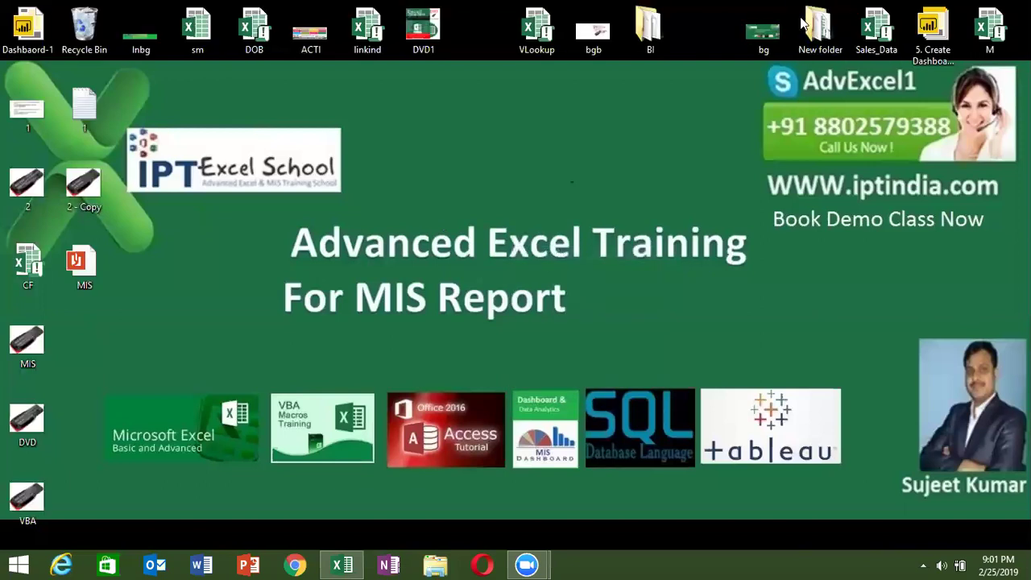